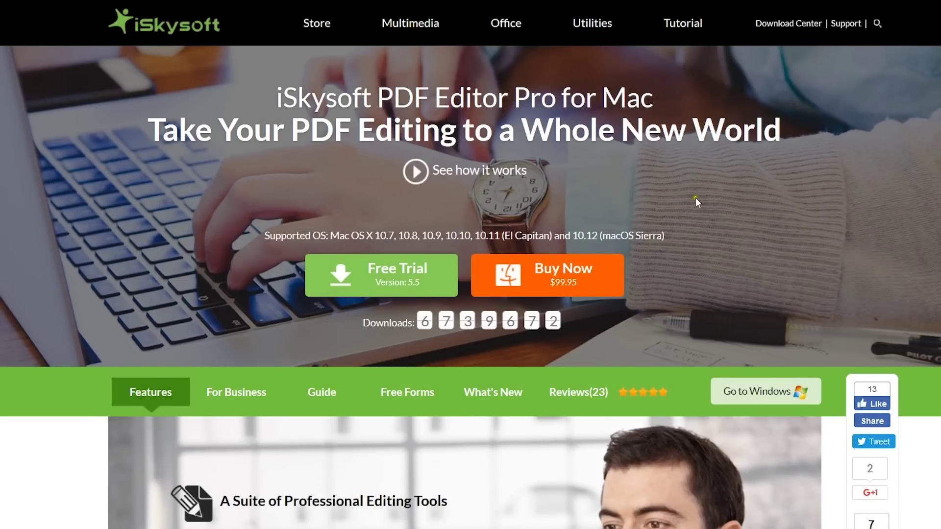
- Highlight the PDF Editor Pro for Mac title, then scroll down to the Guides and Topics lists
{"action": "left_click_drag", "start_coordinate": [268, 93], "coordinate": [651, 106]}
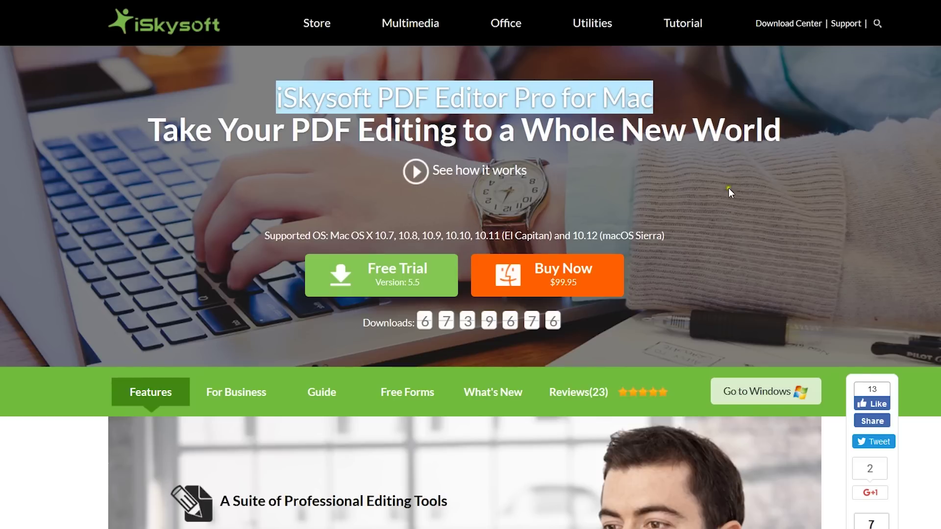
{"action": "left_click", "coordinate": [736, 218]}
{"action": "scroll", "coordinate": [739, 218], "scroll_direction": "down", "scroll_amount": 5}
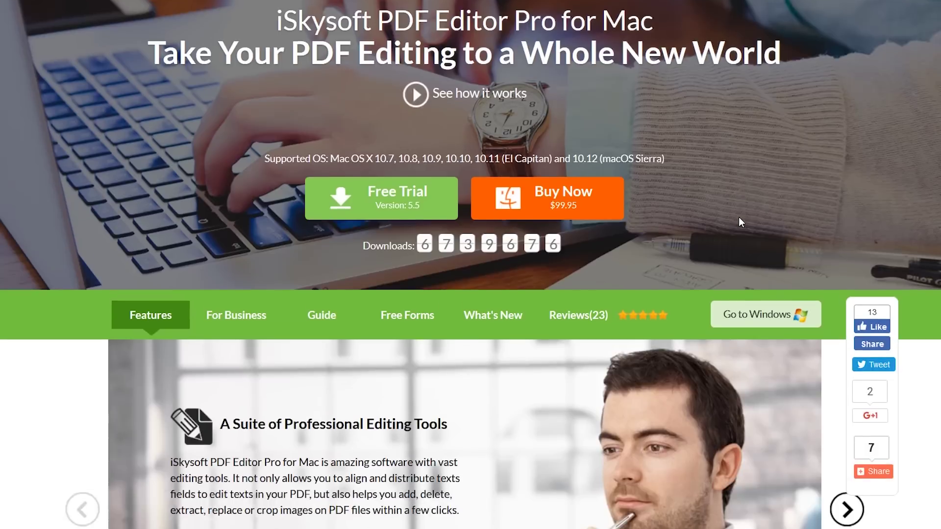
{"action": "scroll", "coordinate": [739, 219], "scroll_direction": "down", "scroll_amount": 3}
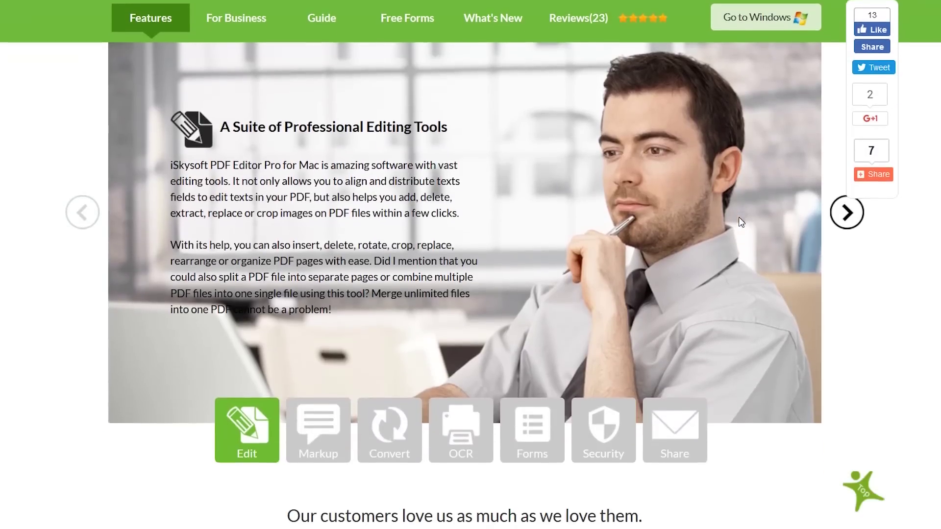
{"action": "scroll", "coordinate": [740, 220], "scroll_direction": "down", "scroll_amount": 5}
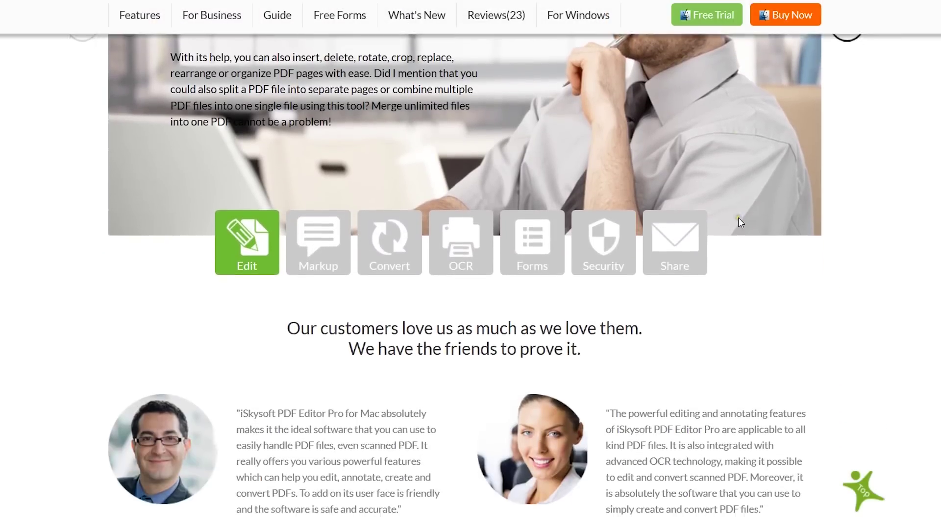
{"action": "scroll", "coordinate": [740, 223], "scroll_direction": "down", "scroll_amount": 1}
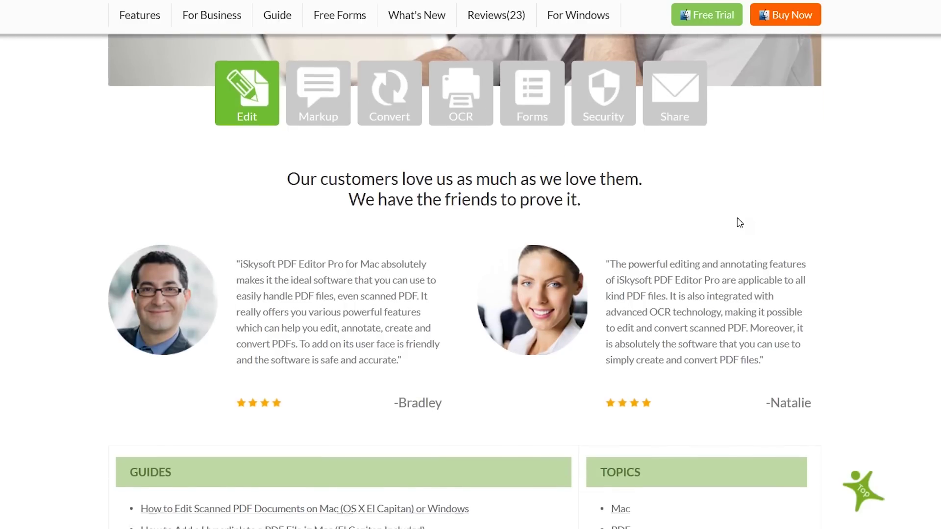
{"action": "scroll", "coordinate": [740, 223], "scroll_direction": "down", "scroll_amount": 6}
{"action": "scroll", "coordinate": [740, 223], "scroll_direction": "down", "scroll_amount": 2}
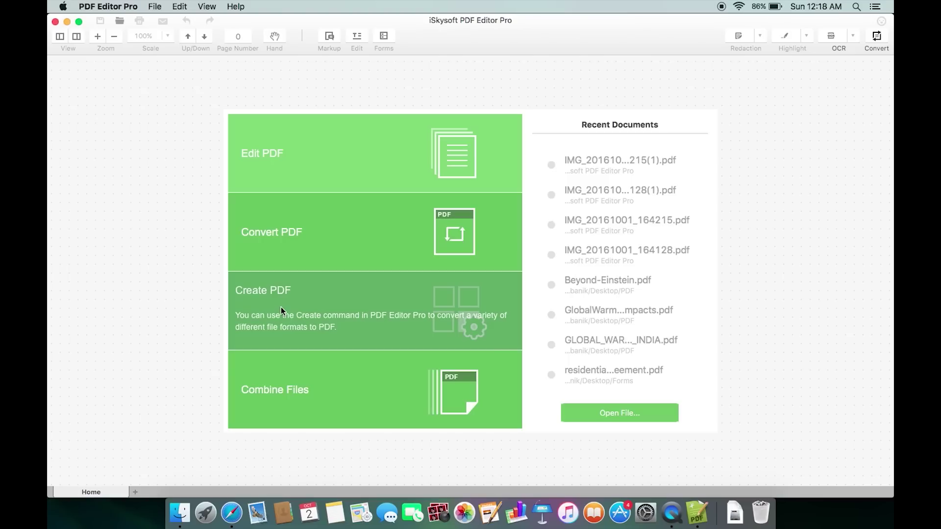
- Create a PDF from the Desktop photo IMG_20161001_164128.jpg
{"action": "left_click", "coordinate": [281, 307]}
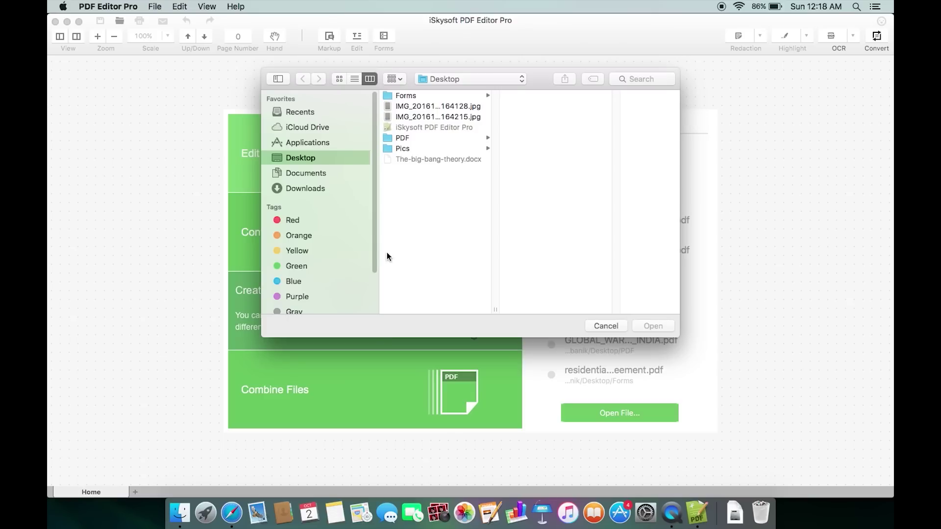
{"action": "left_click", "coordinate": [429, 106]}
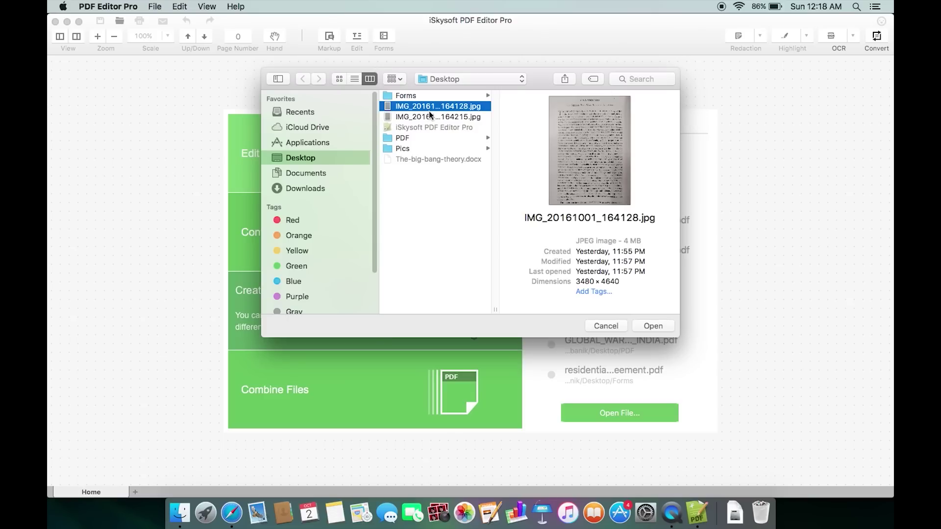
{"action": "left_click", "coordinate": [655, 327]}
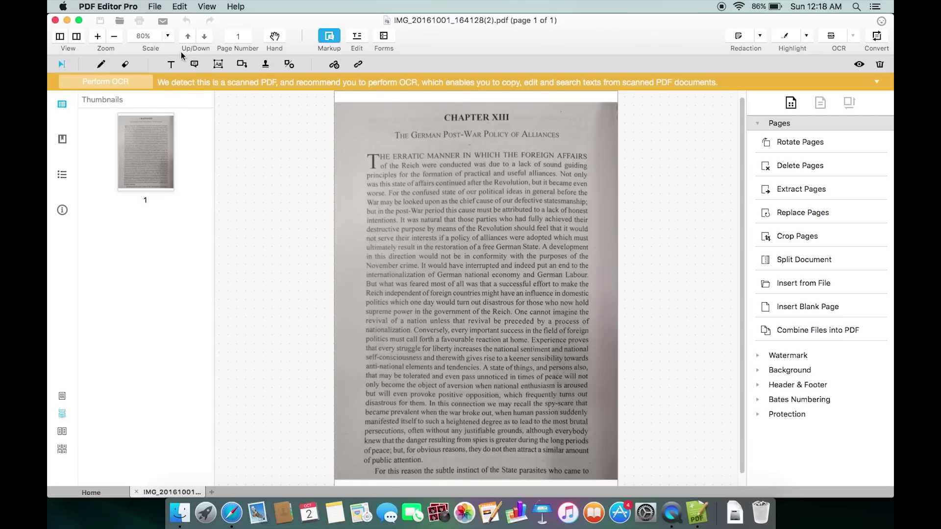
- Zoom the scanned chapter page from 80% to 125%, then bring up the OCR dialog
{"action": "left_click", "coordinate": [169, 38]}
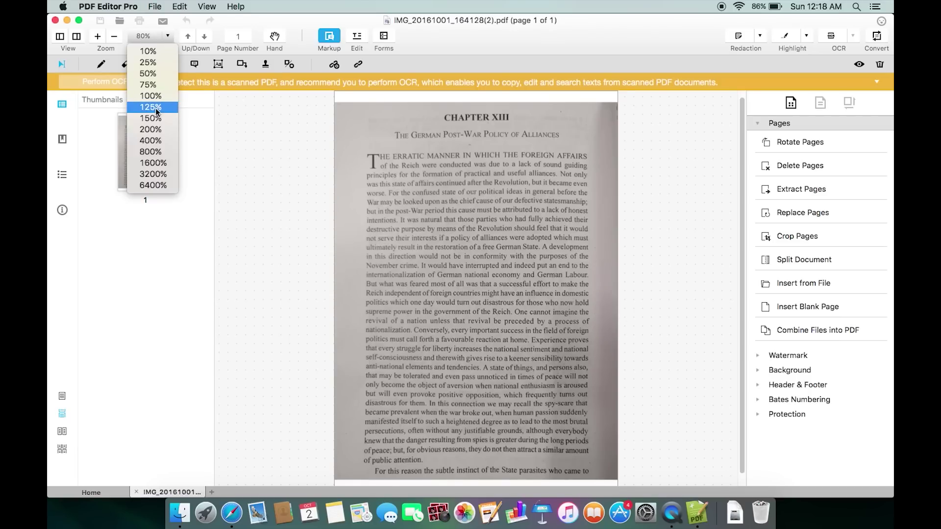
{"action": "left_click", "coordinate": [381, 173]}
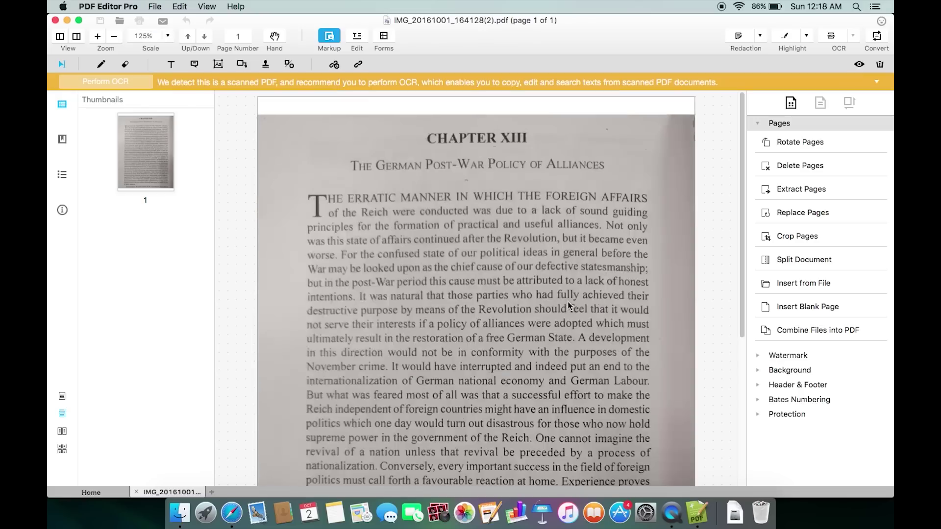
{"action": "key", "text": "super+equal"}
{"action": "key", "text": "super+equal"}
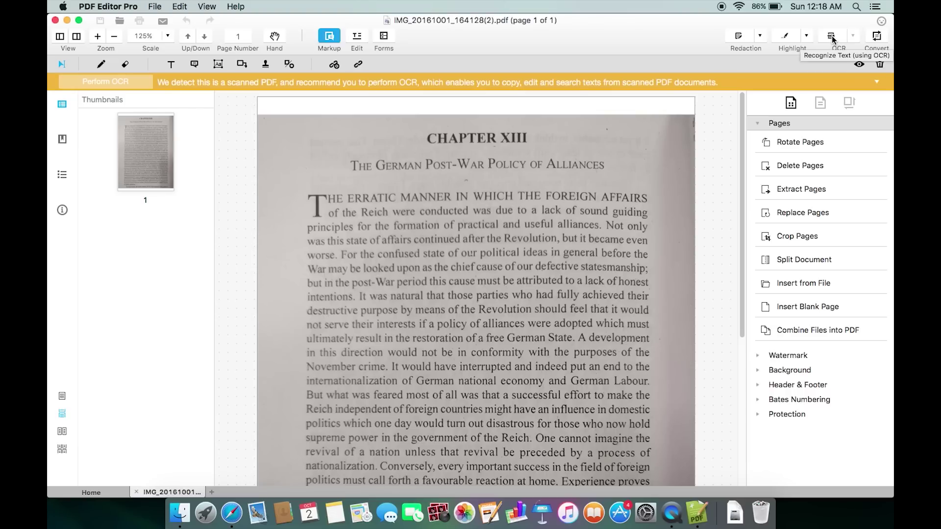
{"action": "left_click", "coordinate": [831, 38]}
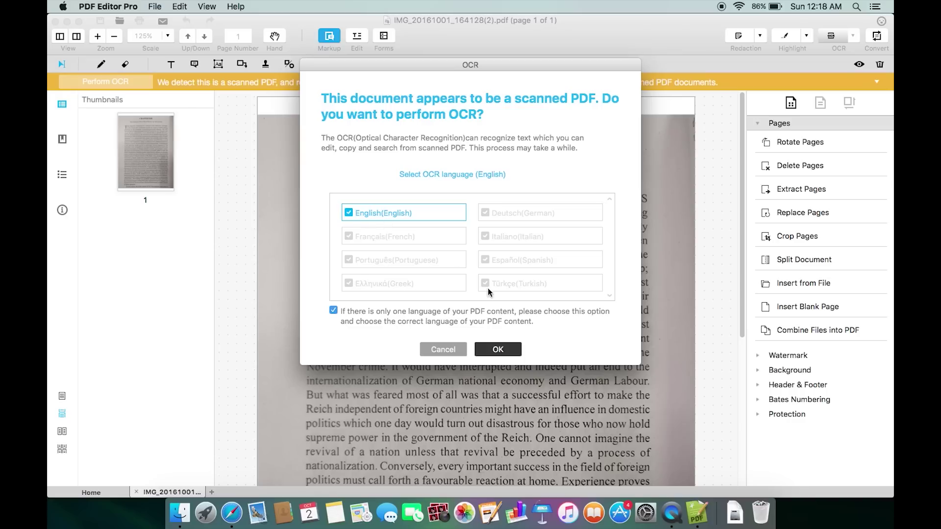
- Run OCR on the scanned page with English as the recognition language
{"action": "left_click", "coordinate": [497, 350]}
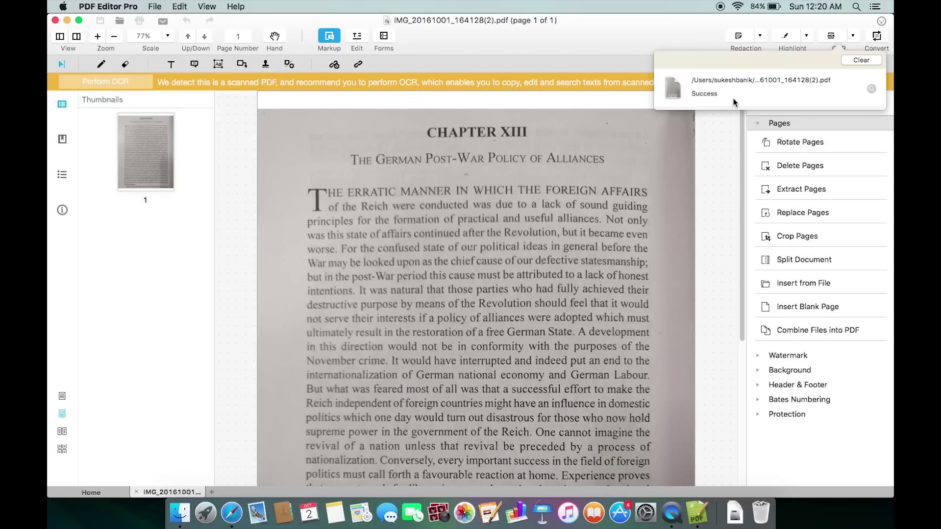
- Open IMG_20161001_164128(2)_OCR.pdf from Finder in the editor and view it at 150%
{"action": "left_click", "coordinate": [872, 89]}
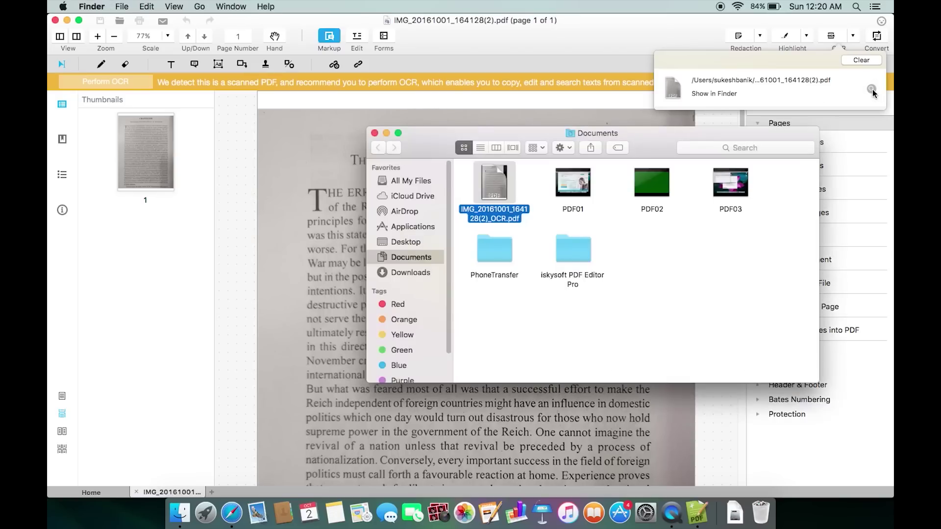
{"action": "left_click_drag", "start_coordinate": [499, 190], "coordinate": [315, 367]}
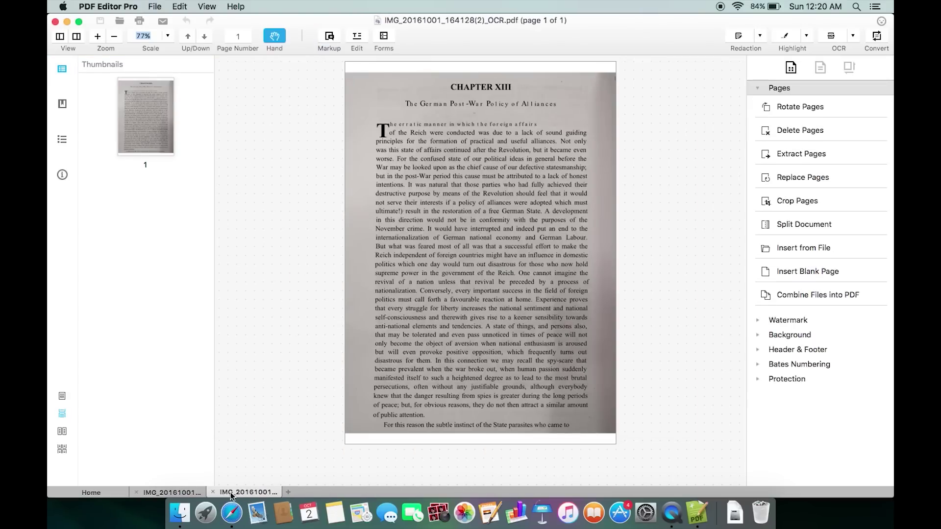
{"action": "left_click", "coordinate": [454, 191]}
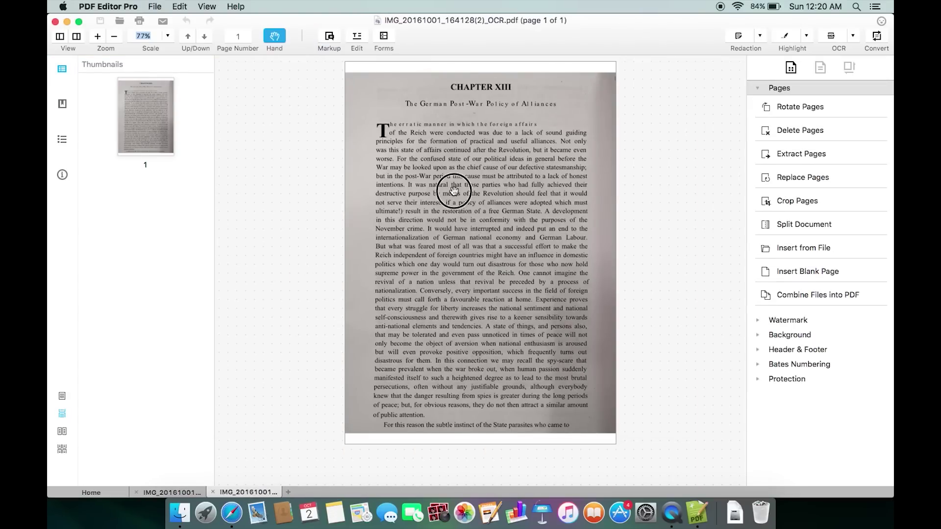
{"action": "left_click", "coordinate": [167, 36]}
{"action": "left_click", "coordinate": [147, 117]}
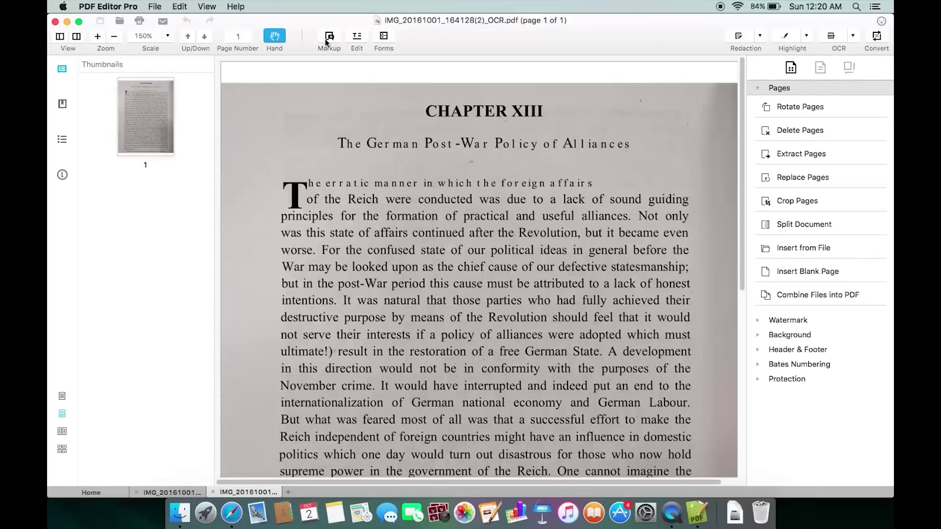
- Insert 'hello there' before 'state' so the line reads 'was this hello there state'
{"action": "left_click", "coordinate": [357, 37]}
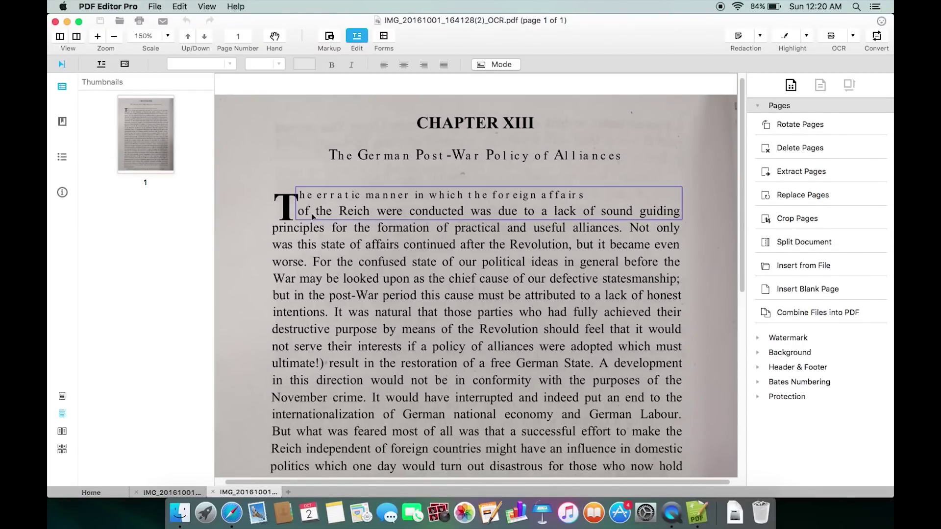
{"action": "left_click", "coordinate": [321, 246]}
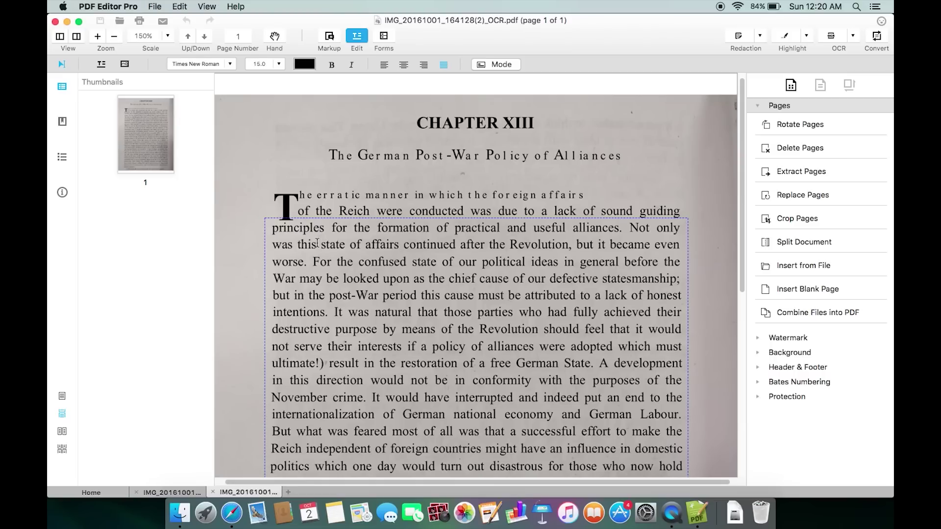
{"action": "type", "text": "hello"}
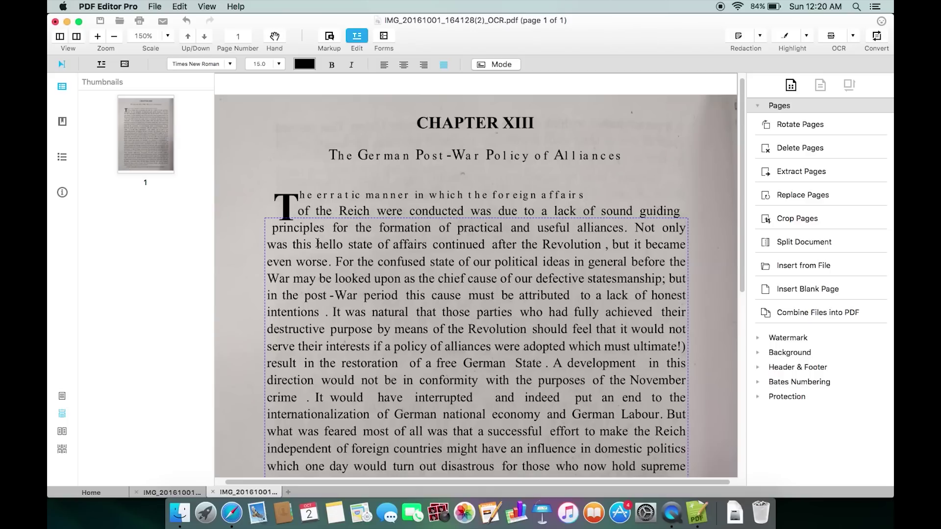
{"action": "type", "text": " there"}
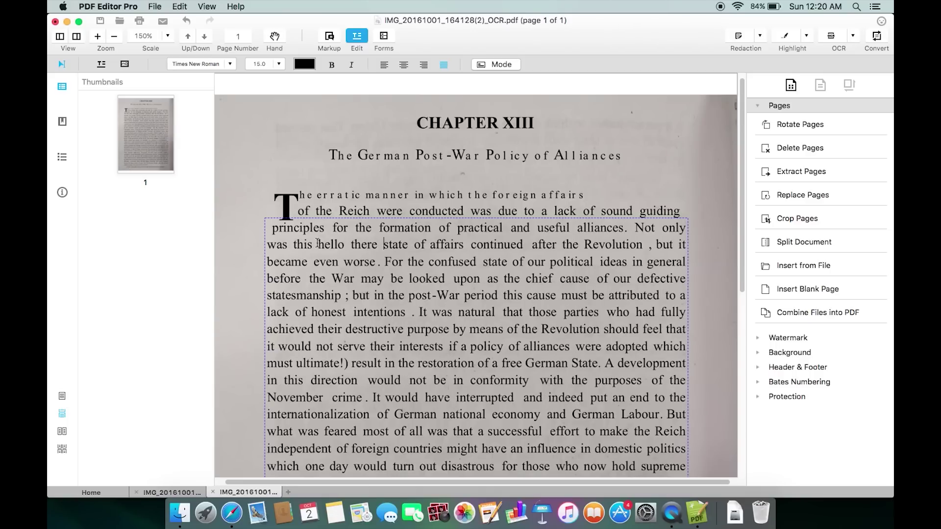
{"action": "left_click_drag", "start_coordinate": [317, 243], "coordinate": [378, 245]}
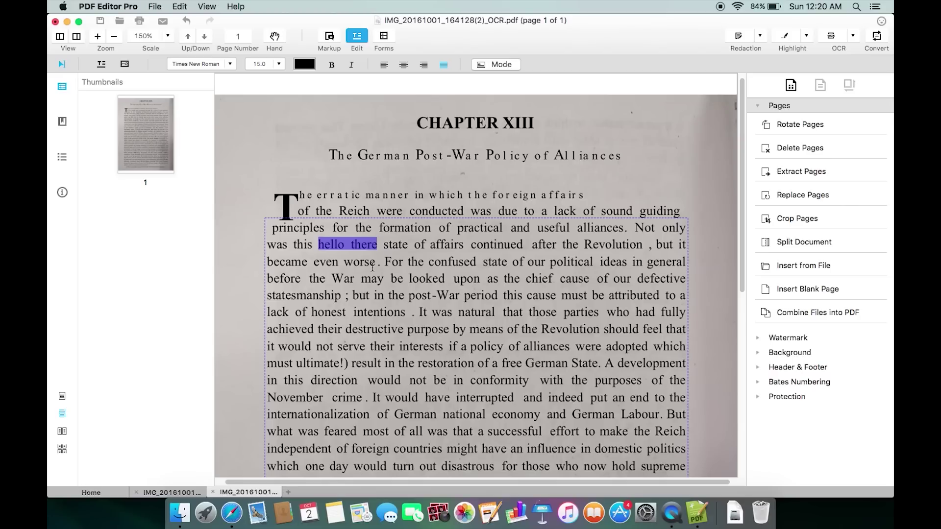
{"action": "left_click", "coordinate": [372, 265]}
- Delete characters after 'may' to leave 'before the W be', then select 'principles' through 'worse'
{"action": "left_click", "coordinate": [381, 280]}
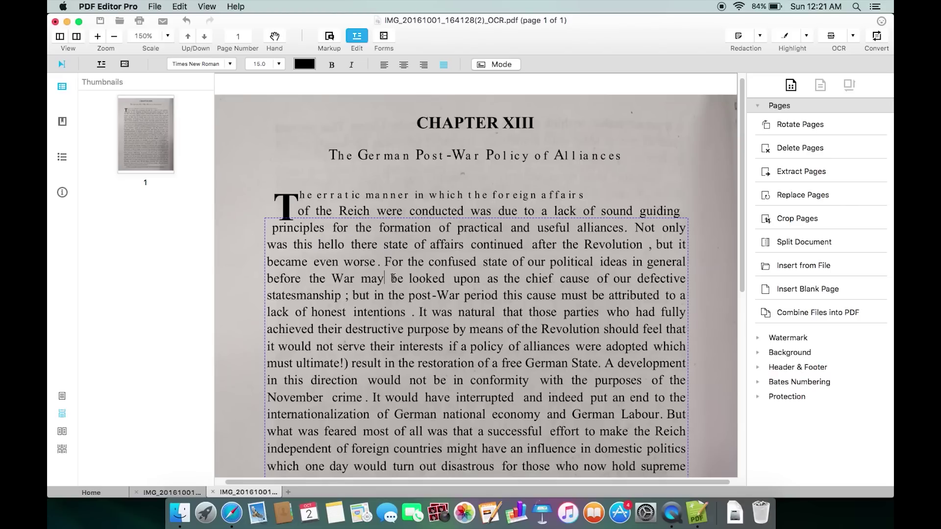
{"action": "key", "text": "BackSpace"}
{"action": "key", "text": "BackSpace"}
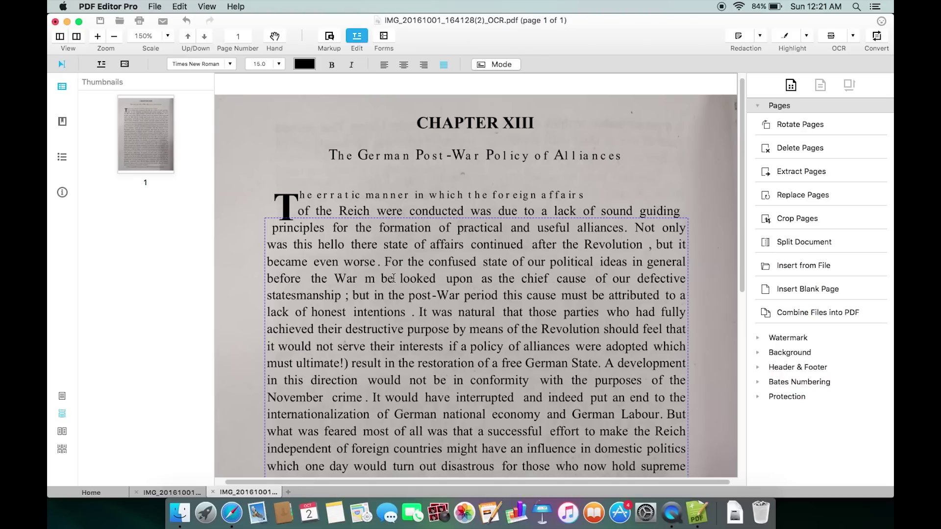
{"action": "key", "text": "BackSpace"}
{"action": "key", "text": "BackSpace"}
{"action": "key", "text": "BackSpace"}
{"action": "key", "text": "BackSpace"}
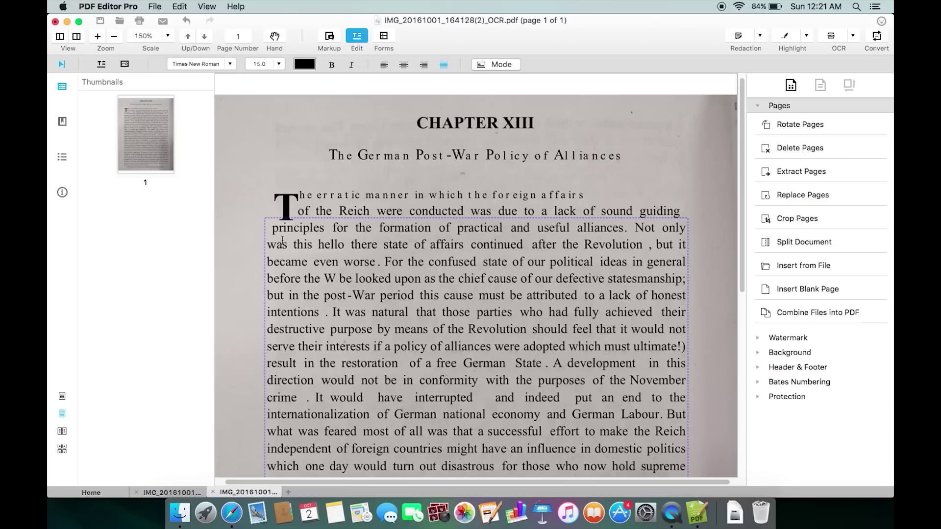
{"action": "left_click_drag", "start_coordinate": [273, 228], "coordinate": [378, 260]}
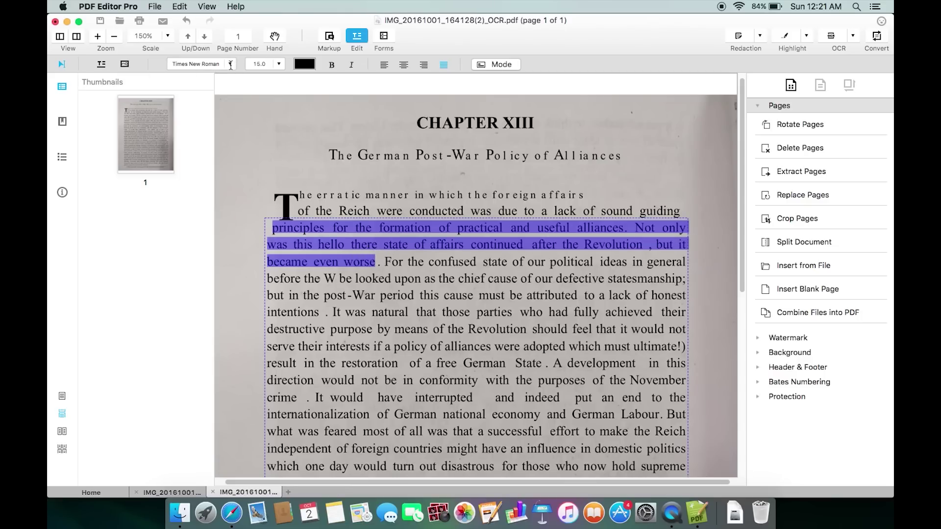
- Change the lines from 'principles' to 'became even worse' to the Arial Black font
{"action": "left_click", "coordinate": [230, 64]}
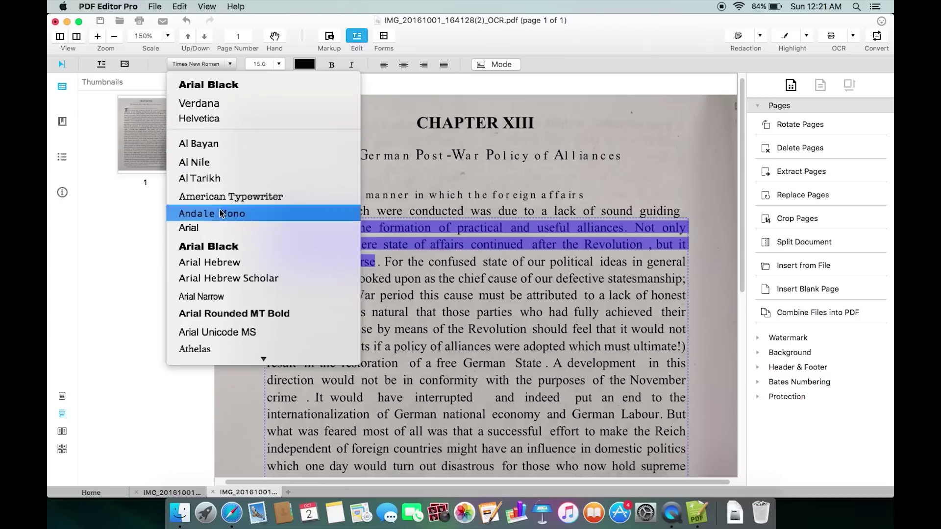
{"action": "left_click", "coordinate": [209, 246]}
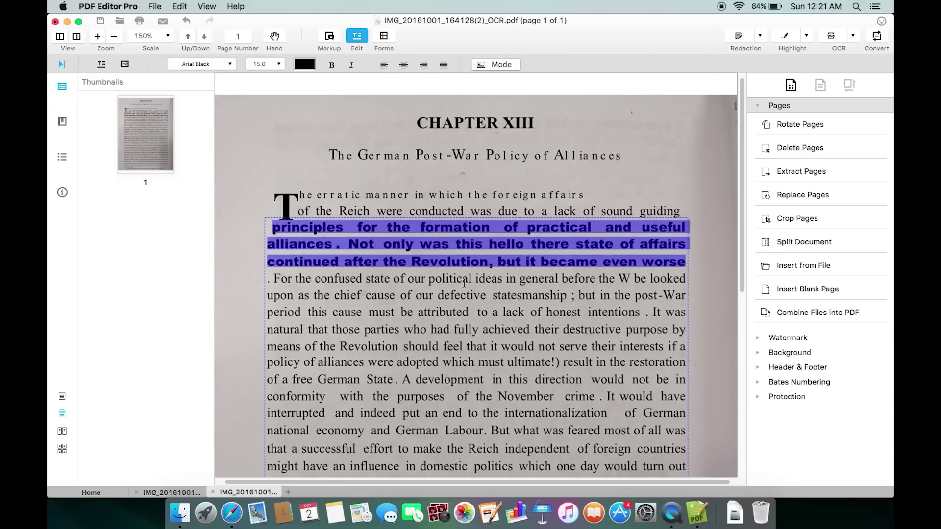
{"action": "left_click", "coordinate": [464, 283]}
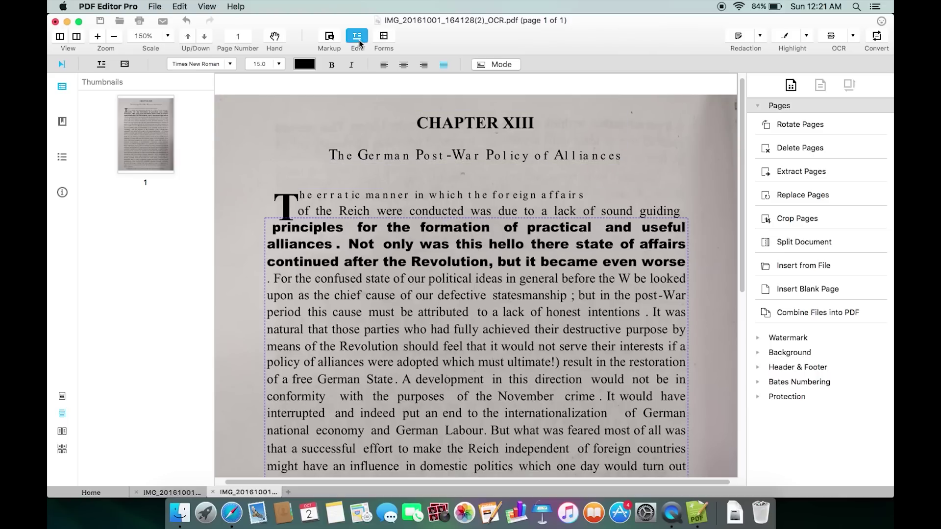
- Add a text line reading 'This is a test' below the chapter subtitle
{"action": "left_click", "coordinate": [101, 64]}
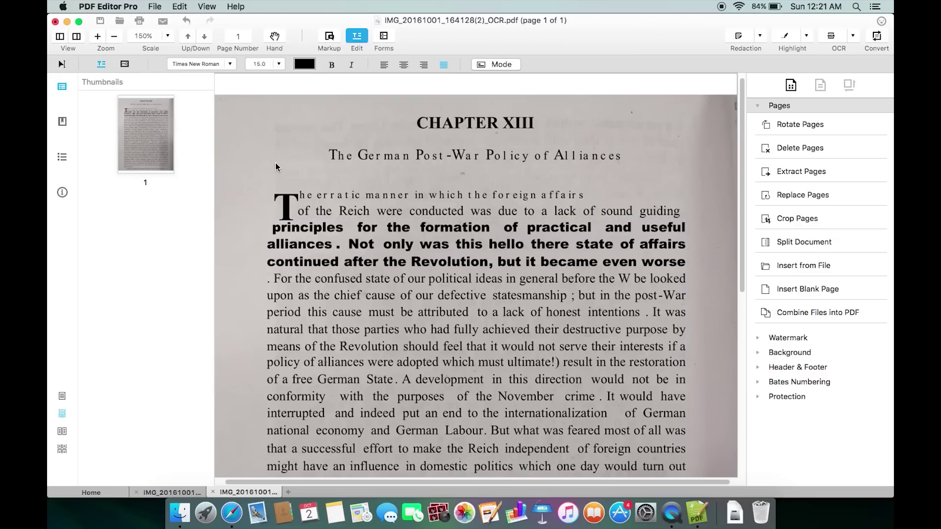
{"action": "left_click", "coordinate": [279, 175]}
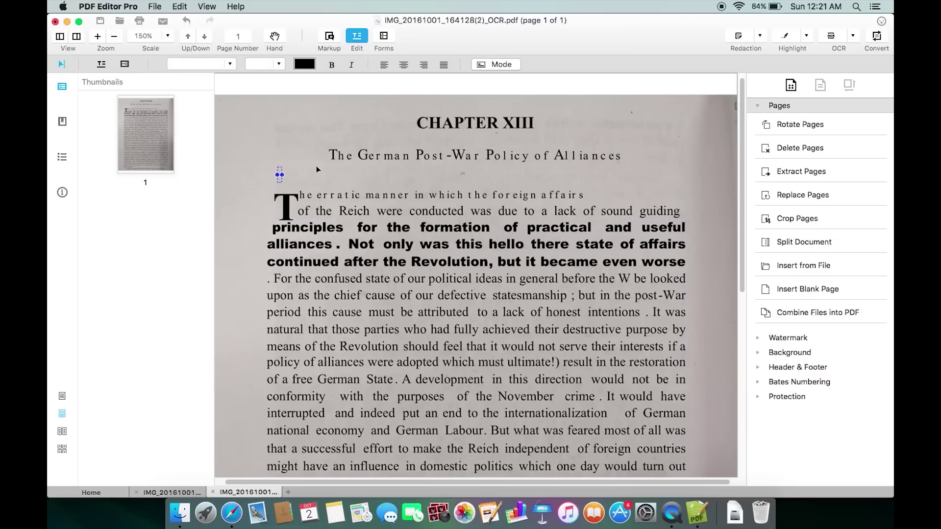
{"action": "type", "text": "This is a test"}
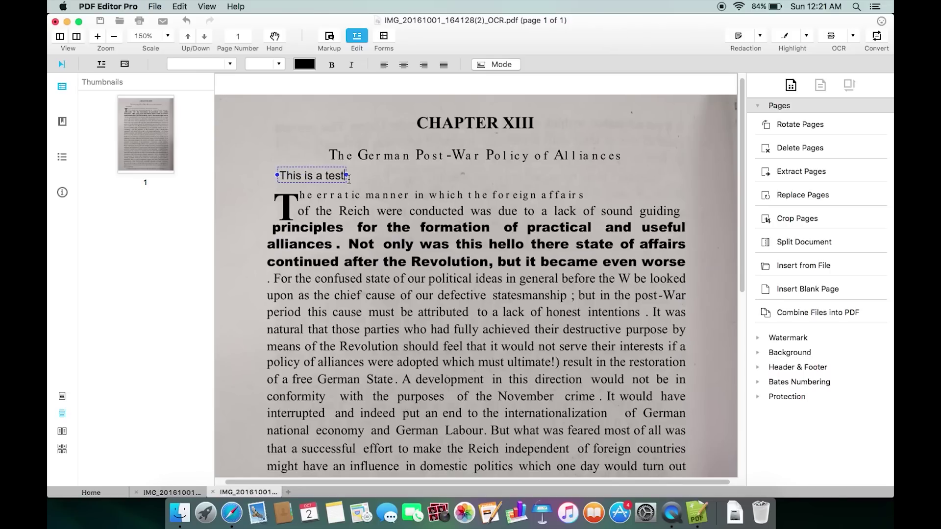
{"action": "left_click", "coordinate": [349, 184]}
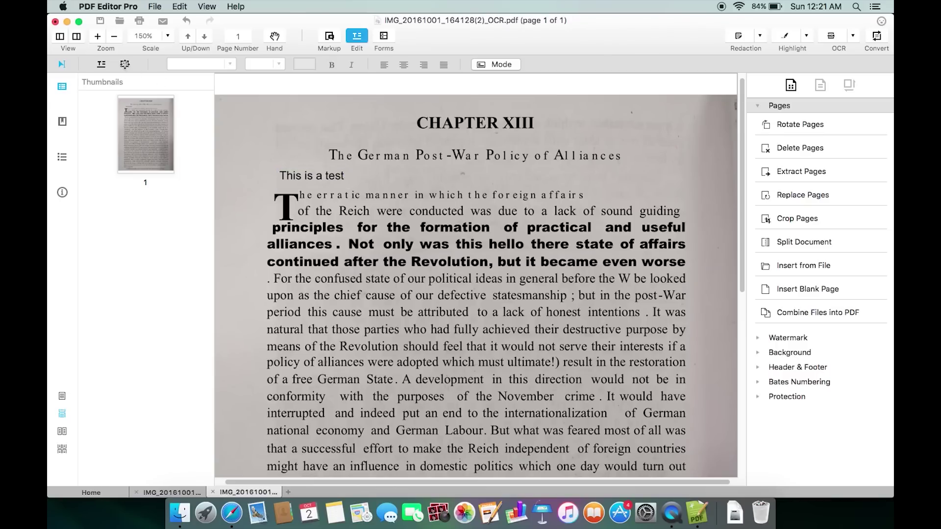
{"action": "left_click", "coordinate": [125, 64]}
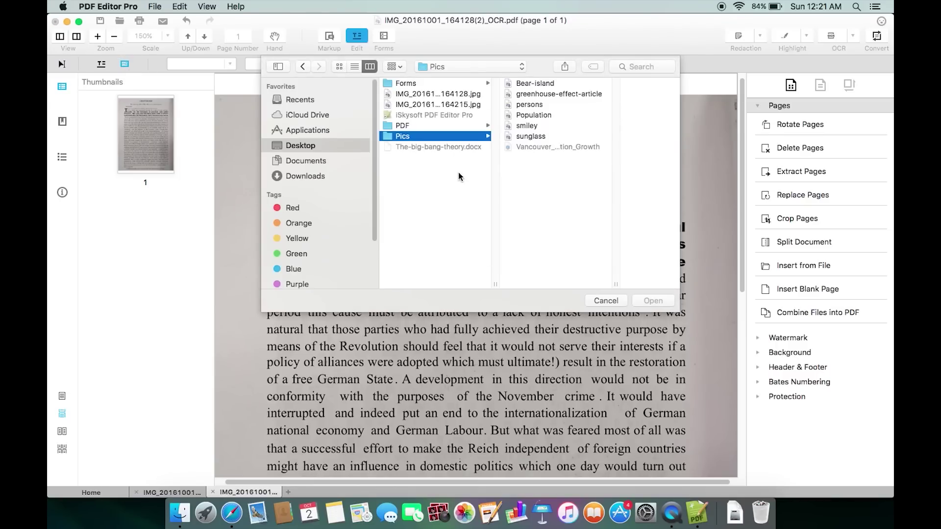
- Place smiley.png from the Pics folder on the page over the lower paragraph
{"action": "left_click", "coordinate": [529, 128]}
{"action": "left_click", "coordinate": [653, 301]}
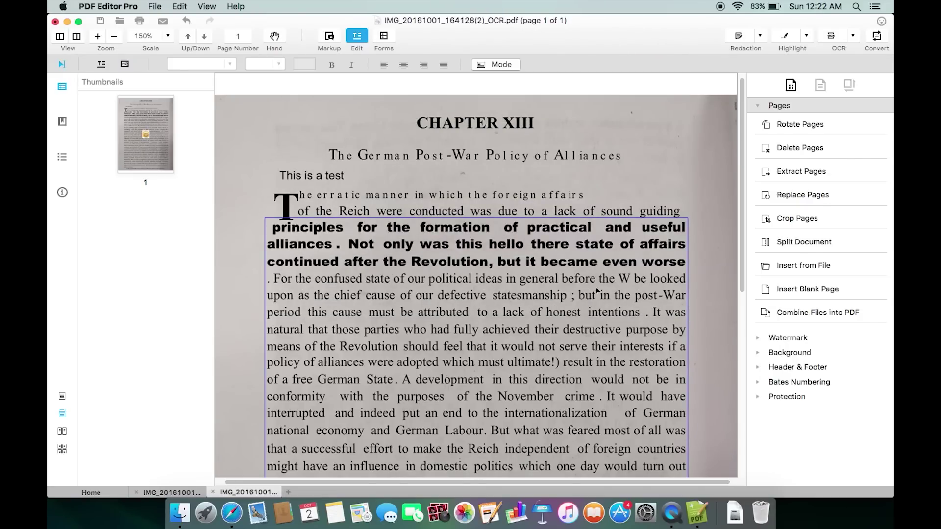
{"action": "left_click", "coordinate": [486, 439]}
{"action": "scroll", "coordinate": [475, 343], "scroll_direction": "down", "scroll_amount": 1}
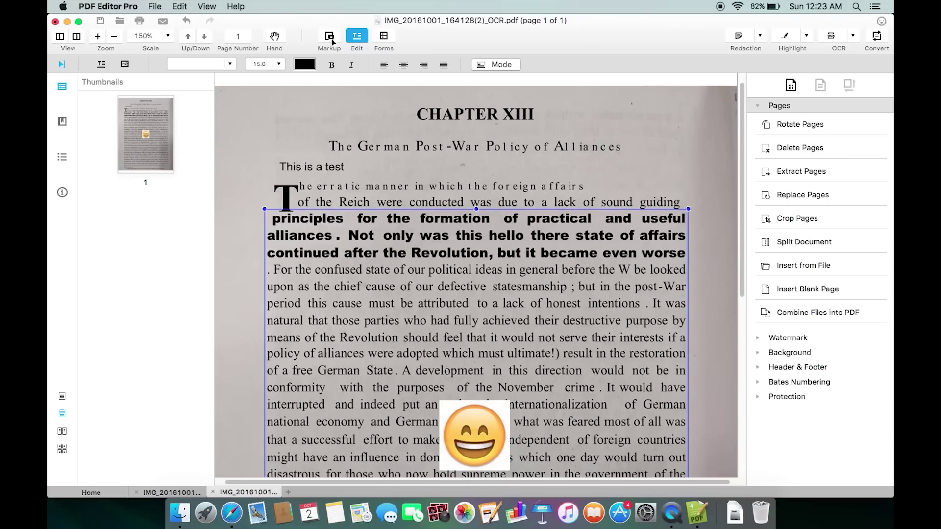
- Highlight the opening paragraph's first three lines in yellow
{"action": "left_click", "coordinate": [332, 39]}
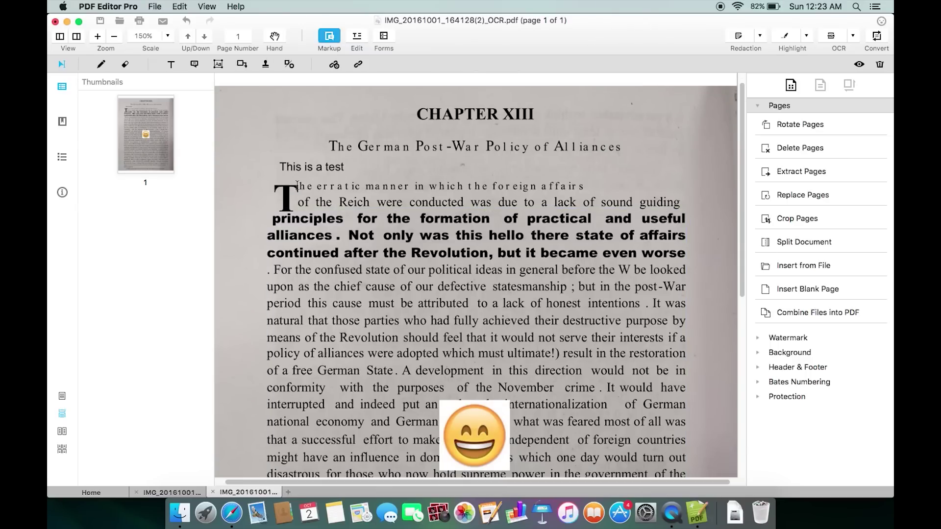
{"action": "left_click_drag", "start_coordinate": [301, 183], "coordinate": [693, 222]}
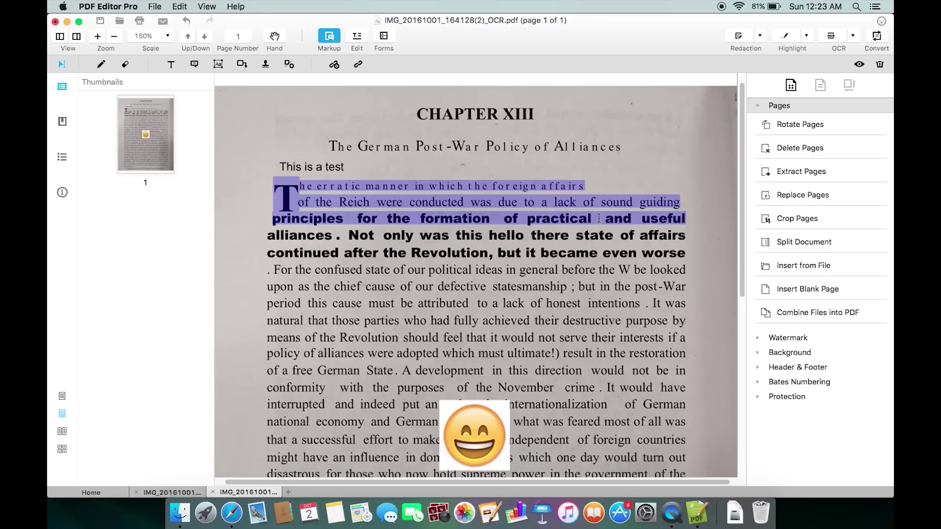
{"action": "left_click", "coordinate": [806, 36]}
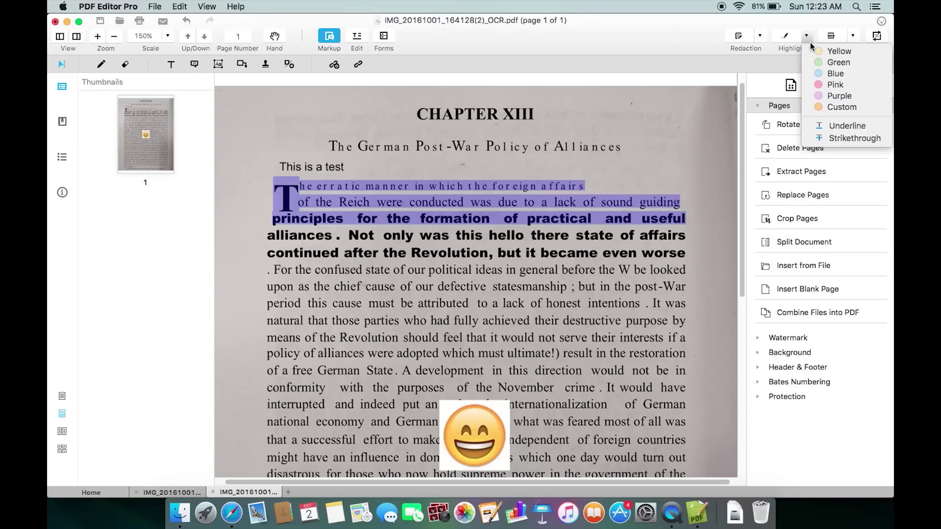
{"action": "left_click", "coordinate": [828, 51]}
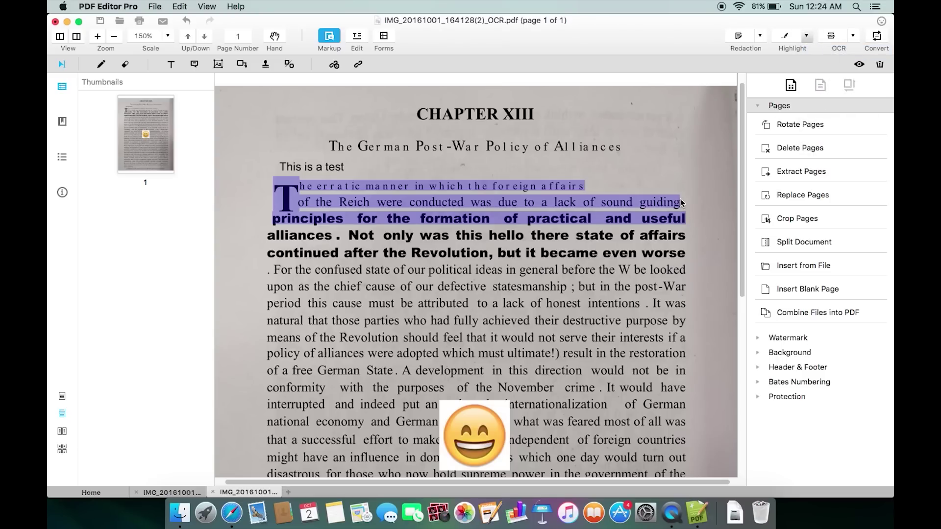
{"action": "left_click", "coordinate": [623, 225]}
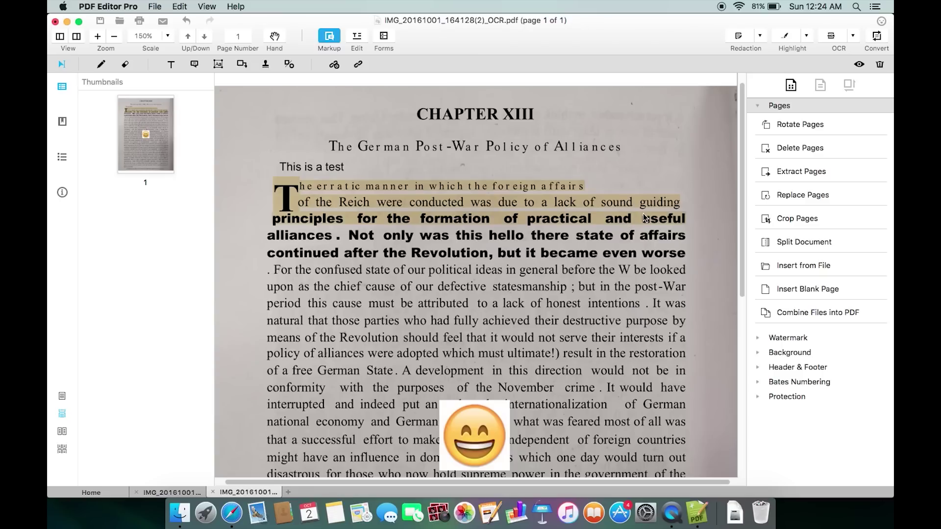
{"action": "left_click", "coordinate": [102, 66]}
{"action": "mouse_move", "coordinate": [320, 159]}
{"action": "left_mouse_down"}
{"action": "mouse_move", "coordinate": [414, 191]}
{"action": "mouse_move", "coordinate": [331, 163]}
{"action": "mouse_move", "coordinate": [347, 148]}
{"action": "left_mouse_up"}
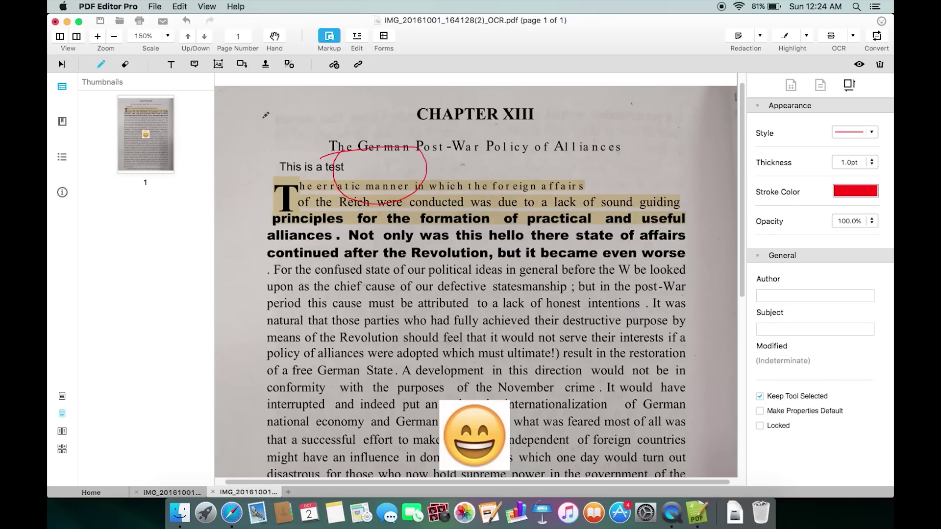
{"action": "left_click", "coordinate": [126, 65]}
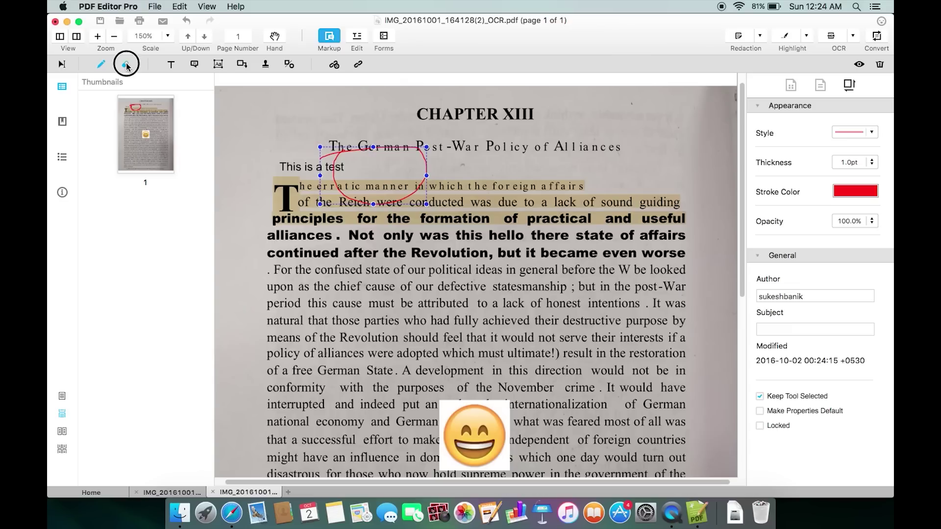
{"action": "mouse_move", "coordinate": [361, 148]}
{"action": "left_mouse_down"}
{"action": "mouse_move", "coordinate": [426, 152]}
{"action": "mouse_move", "coordinate": [418, 187]}
{"action": "mouse_move", "coordinate": [353, 192]}
{"action": "mouse_move", "coordinate": [337, 144]}
{"action": "mouse_move", "coordinate": [336, 155]}
{"action": "left_mouse_up"}
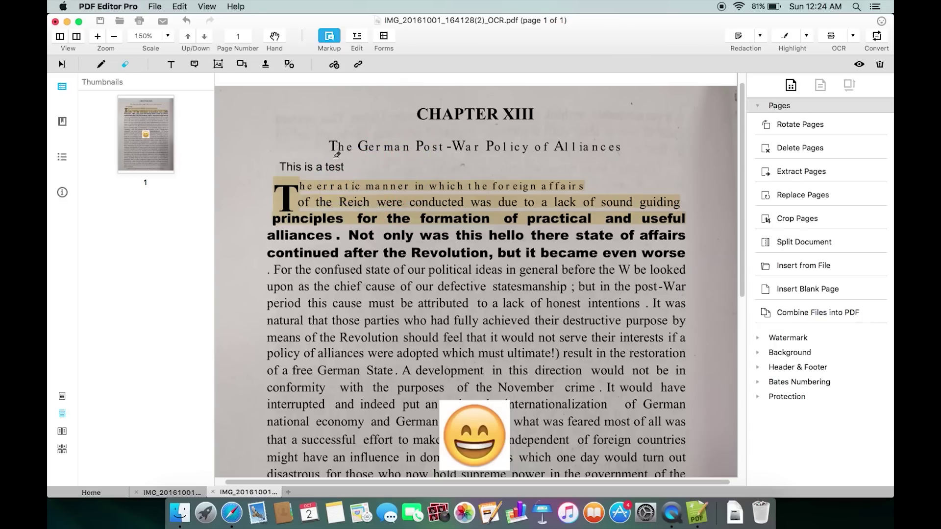
{"action": "left_click", "coordinate": [194, 66]}
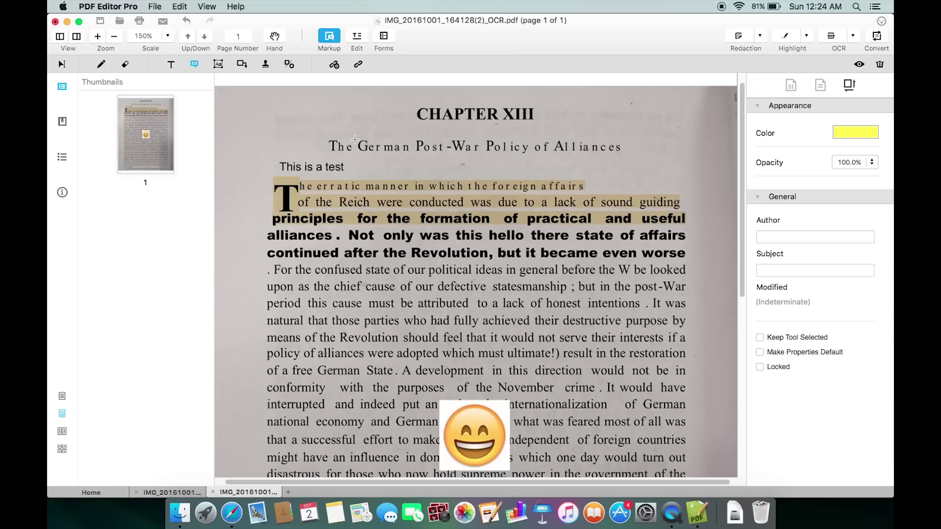
- Attach a 'Hello there' sticky note beside the chapter subtitle, then reopen it to verify the text
{"action": "left_click_drag", "start_coordinate": [355, 139], "coordinate": [420, 151]}
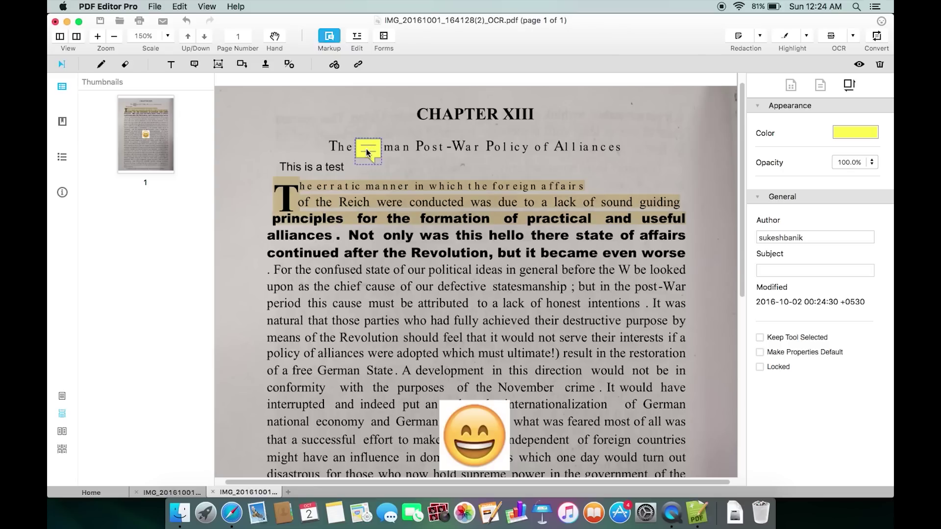
{"action": "double_click", "coordinate": [367, 152]}
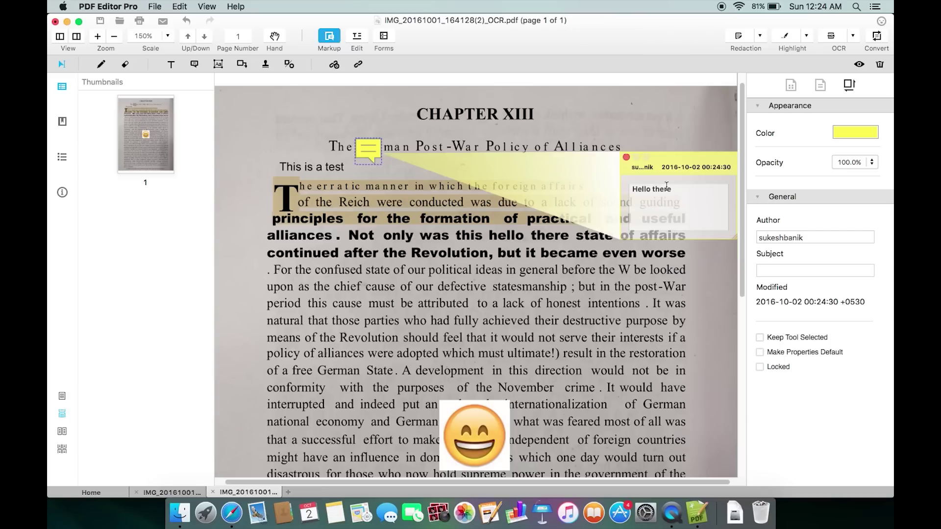
{"action": "left_click", "coordinate": [603, 125]}
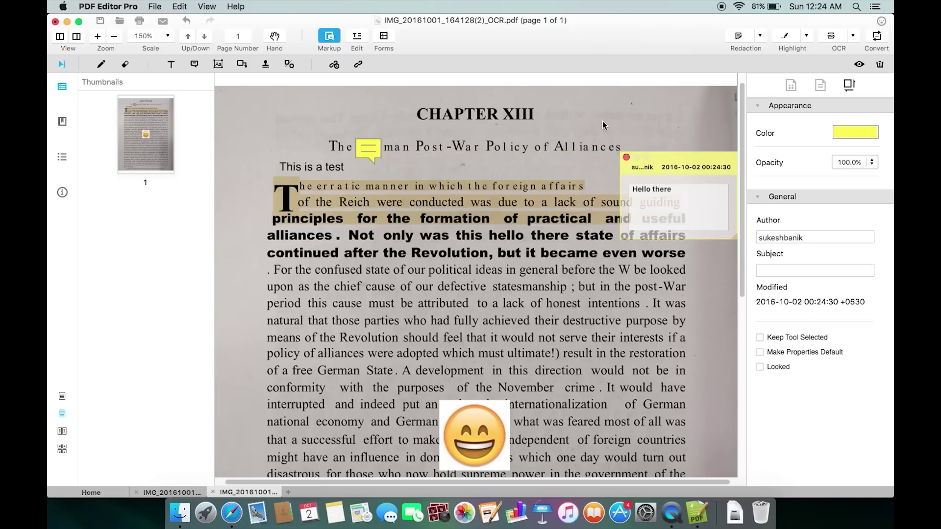
{"action": "left_click", "coordinate": [627, 157]}
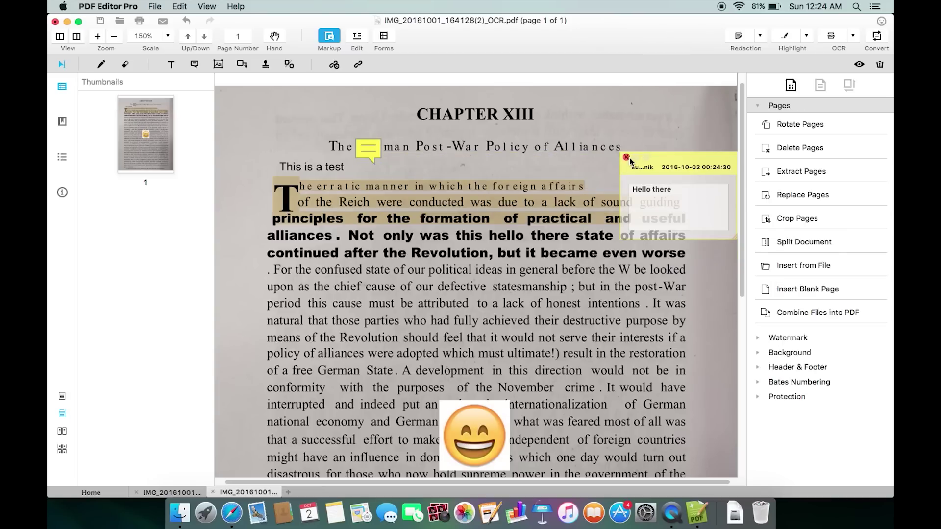
{"action": "double_click", "coordinate": [372, 151]}
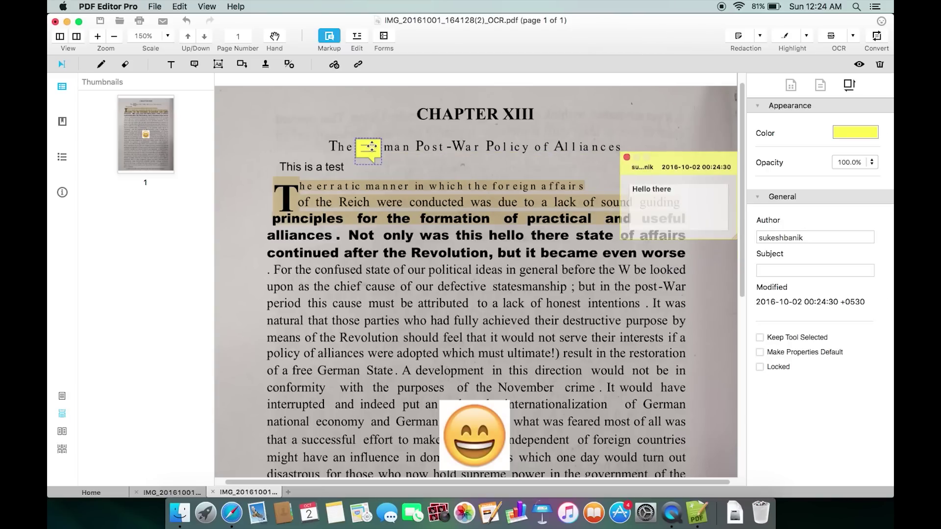
{"action": "left_click", "coordinate": [627, 157]}
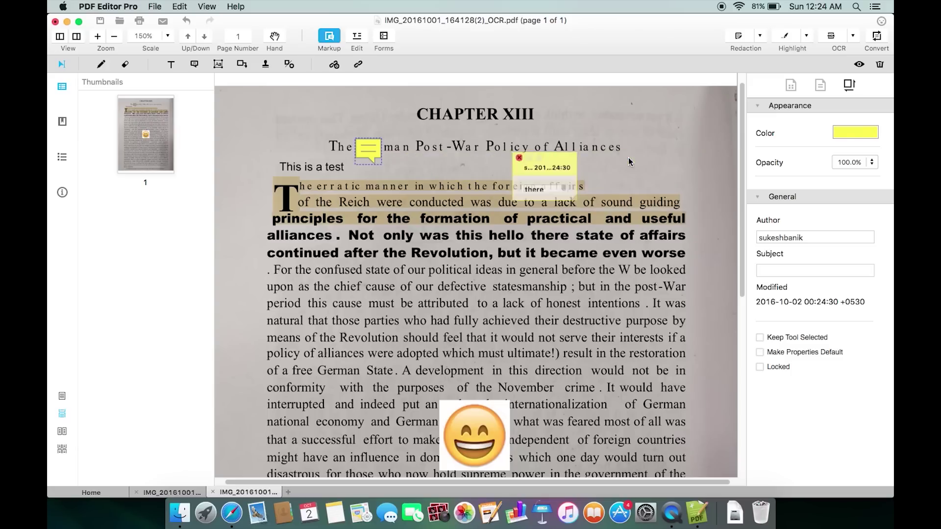
- Draw a callout pointing at the CHAPTER XIII heading with the text 'Must read'
{"action": "left_click", "coordinate": [242, 65]}
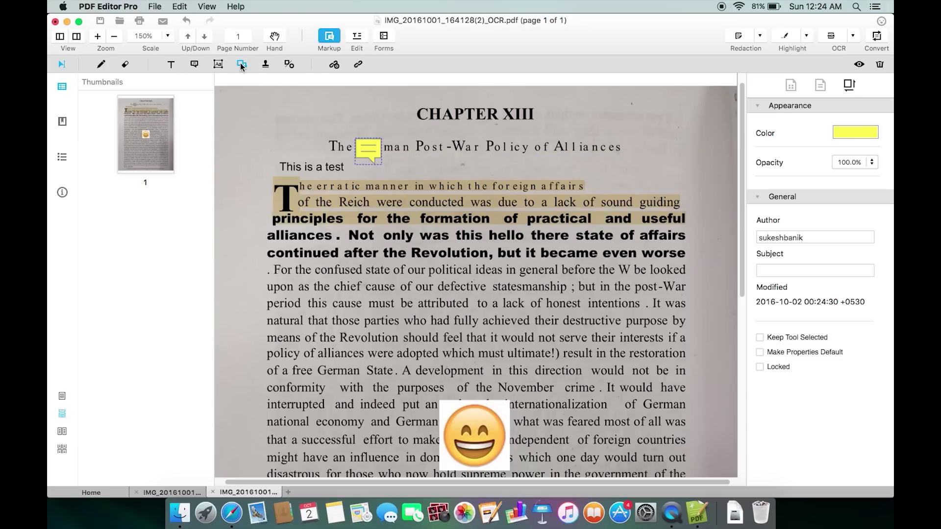
{"action": "left_click_drag", "start_coordinate": [543, 118], "coordinate": [622, 129]}
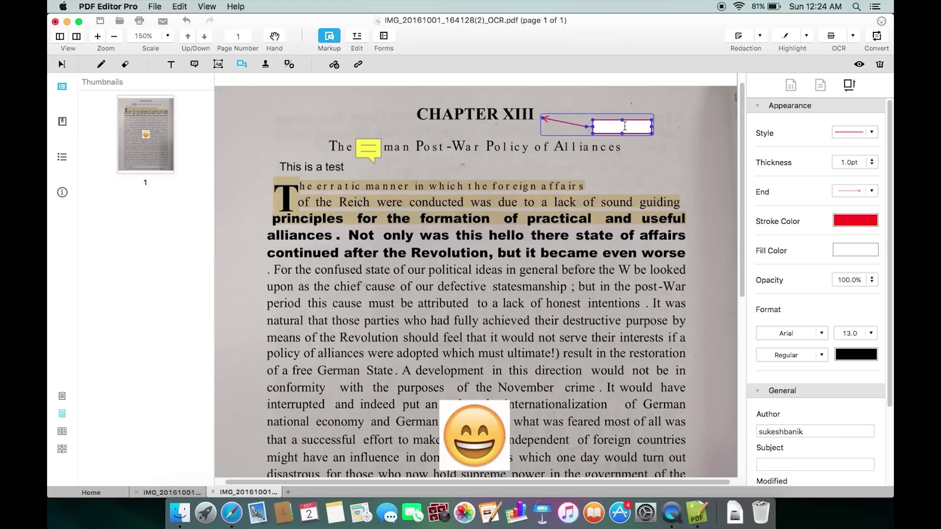
{"action": "double_click", "coordinate": [625, 126]}
{"action": "type", "text": "Mus"}
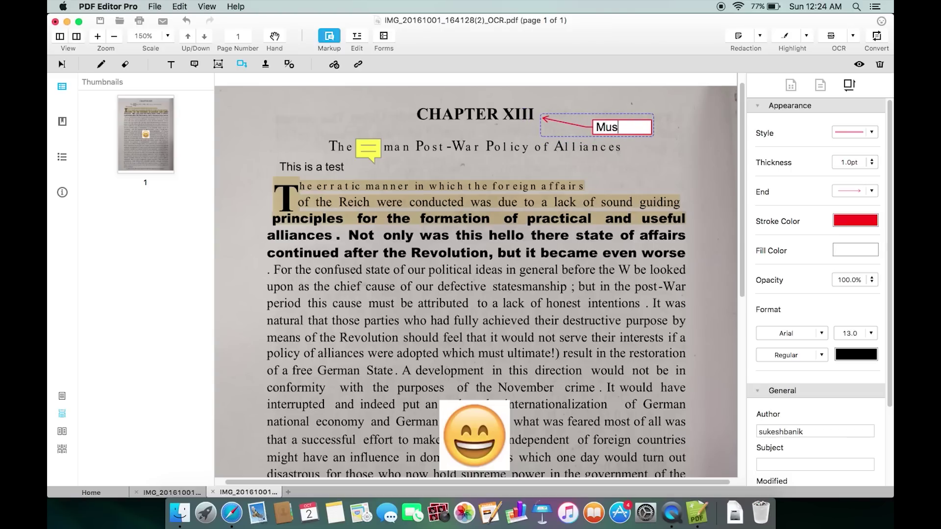
{"action": "type", "text": "t read"}
{"action": "left_click", "coordinate": [266, 65]}
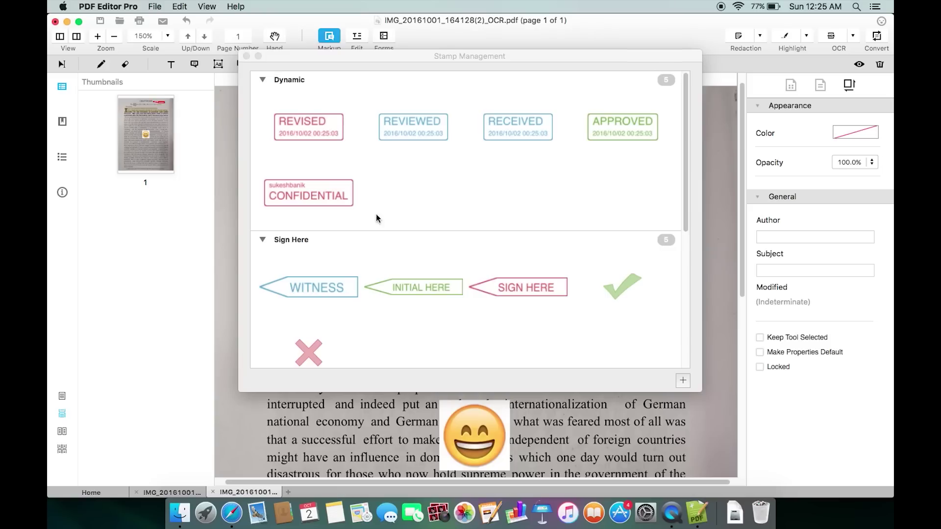
- Place the SIGN HERE stamp beside the page's last line and shrink it
{"action": "left_click", "coordinate": [519, 289]}
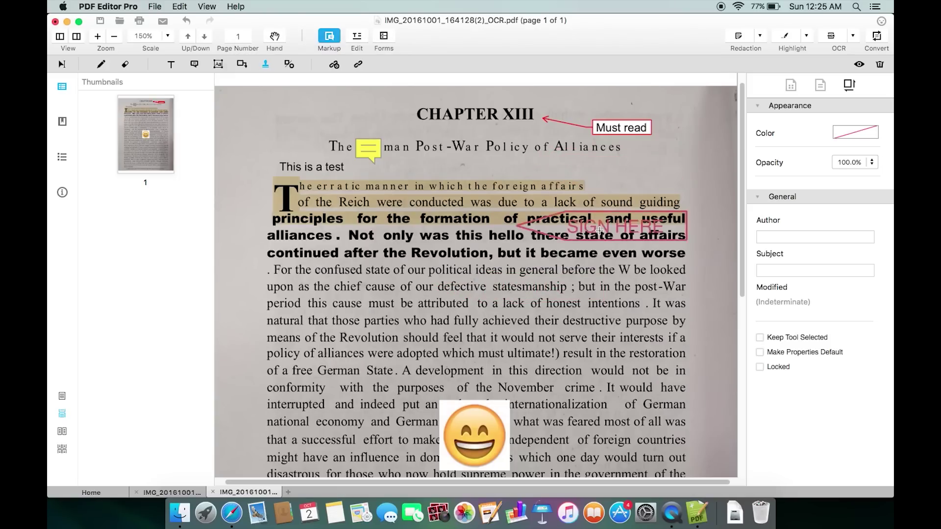
{"action": "scroll", "coordinate": [601, 228], "scroll_direction": "down", "scroll_amount": 5}
{"action": "scroll", "coordinate": [601, 229], "scroll_direction": "down", "scroll_amount": 3}
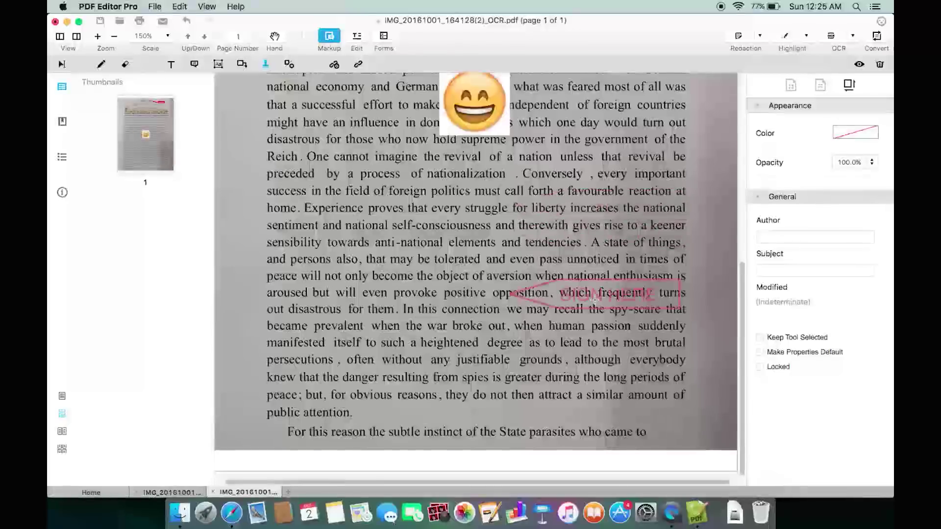
{"action": "left_click", "coordinate": [604, 413]}
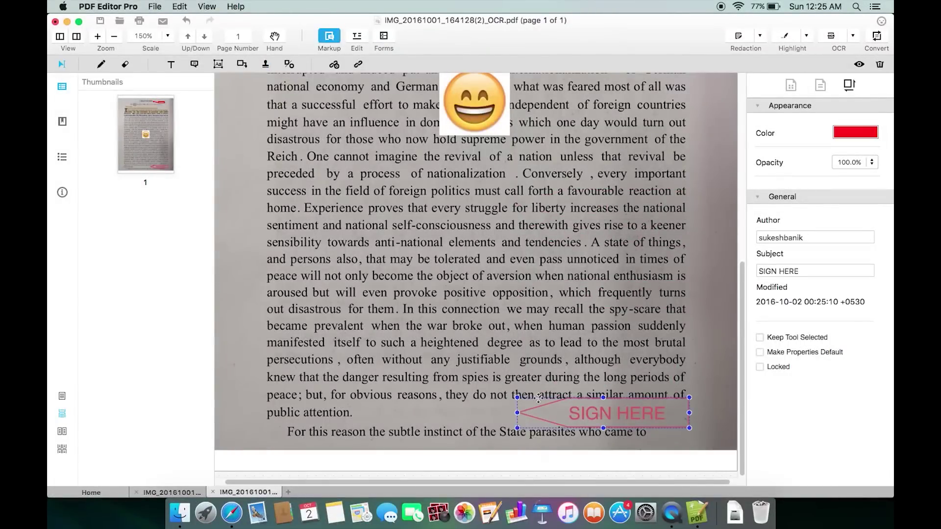
{"action": "left_click_drag", "start_coordinate": [517, 397], "coordinate": [549, 412]}
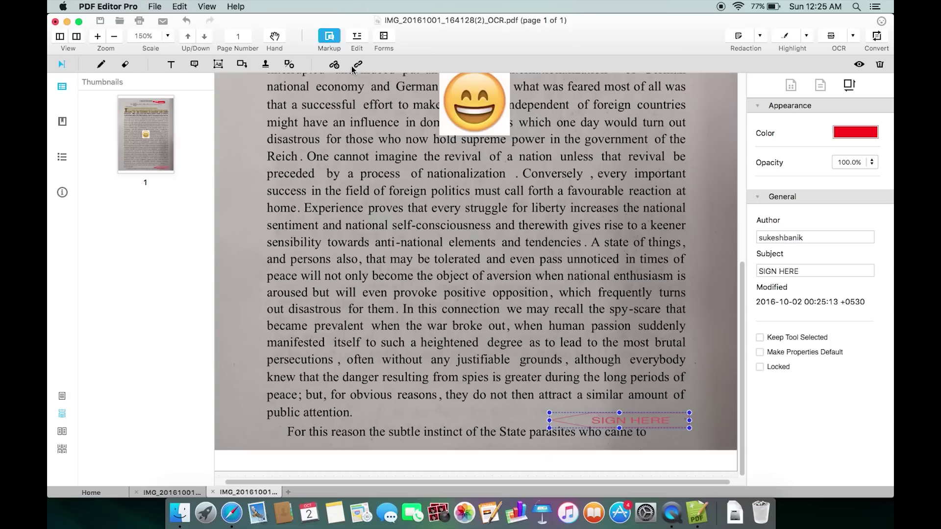
{"action": "left_click", "coordinate": [334, 66]}
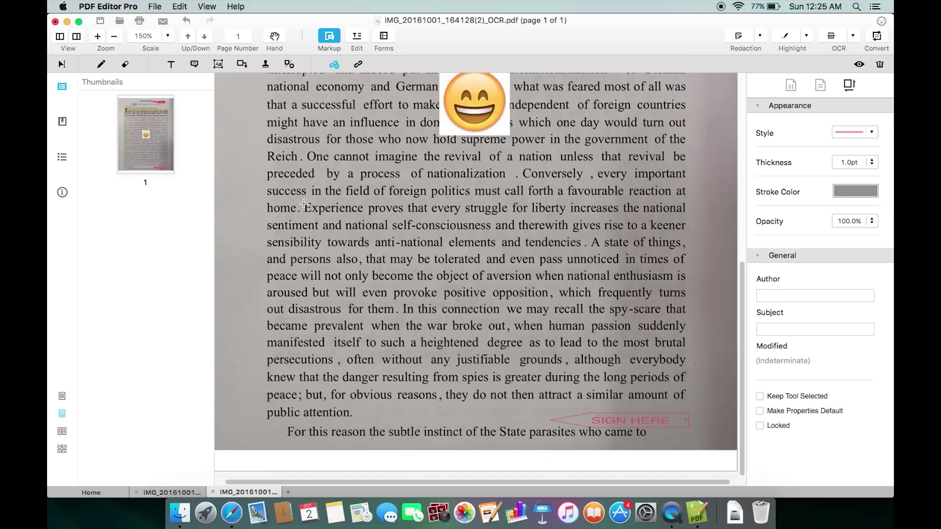
- Link the word 'Experience' to google.com, test it, and refuse the connection
{"action": "left_click", "coordinate": [304, 203]}
{"action": "left_click_drag", "start_coordinate": [304, 203], "coordinate": [365, 214]}
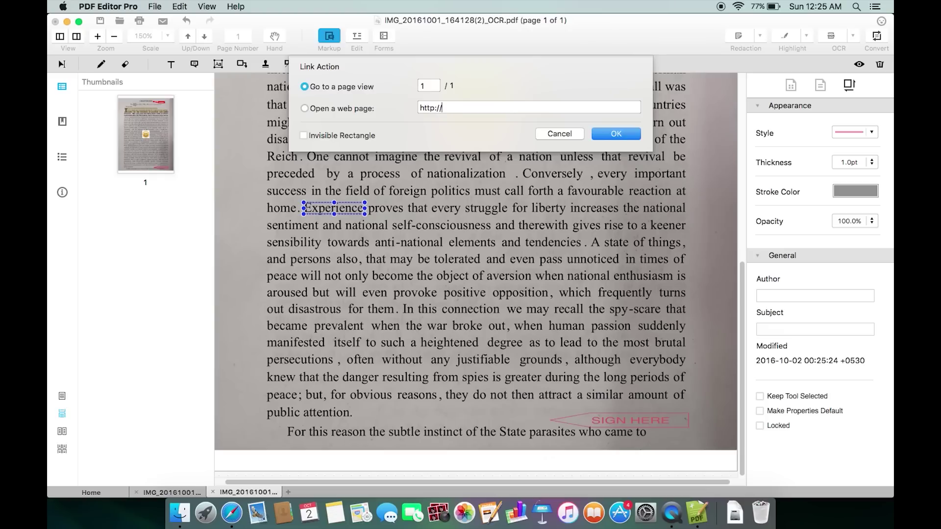
{"action": "left_click", "coordinate": [442, 108]}
{"action": "type", "text": "google.com"}
{"action": "left_click", "coordinate": [616, 134]}
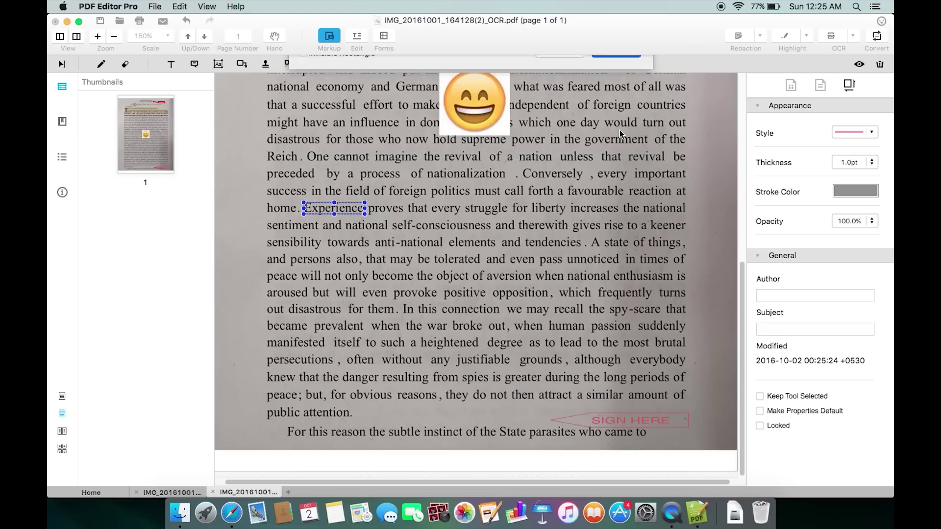
{"action": "key", "text": "Escape"}
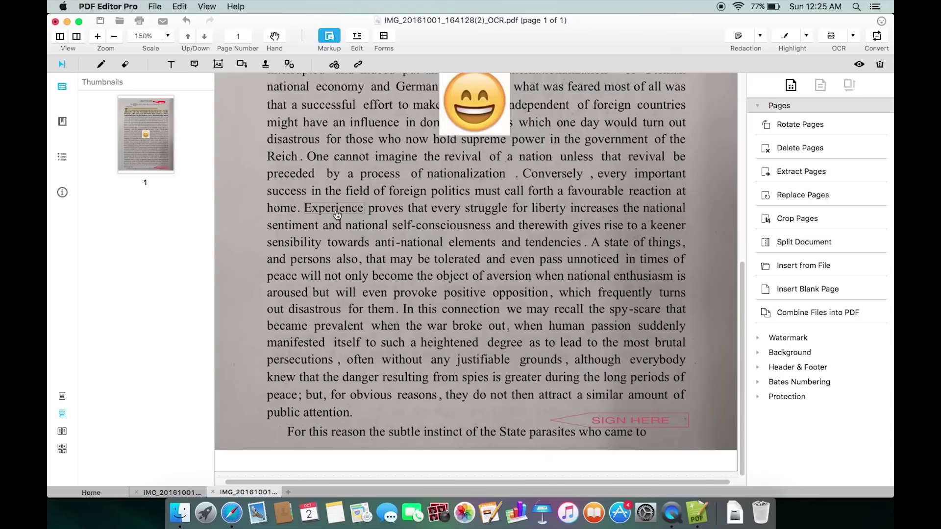
{"action": "left_click", "coordinate": [339, 214]}
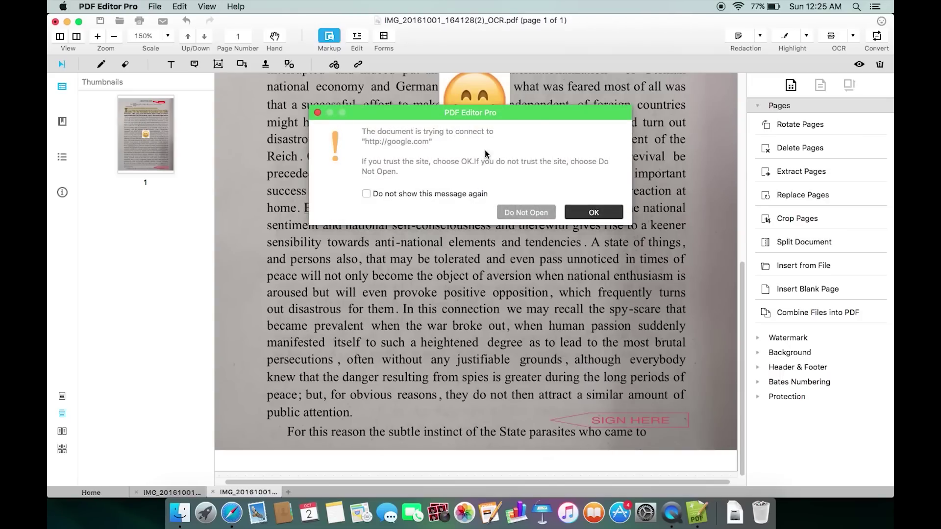
{"action": "left_click", "coordinate": [525, 212]}
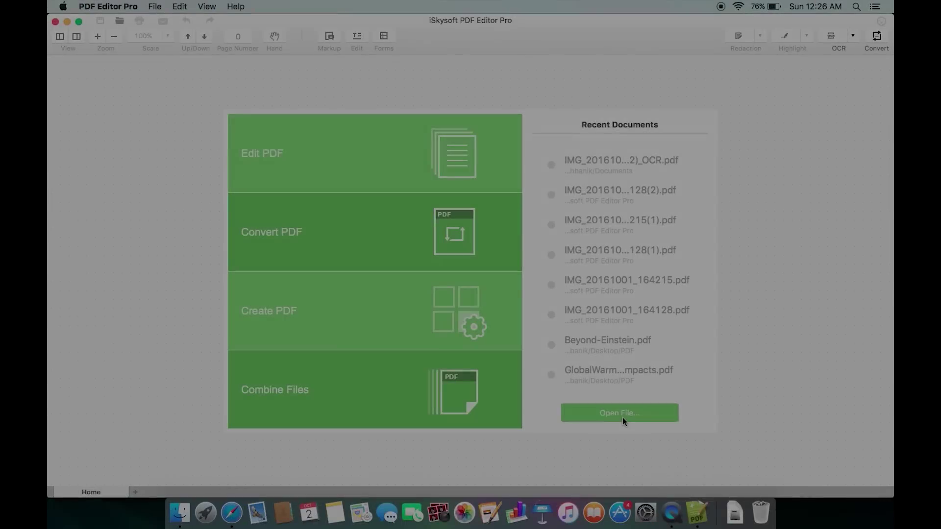
- Browse Desktop > Forms, preview commercial-invoice.pdf, then open residential-tenancy-agreement.pdf
{"action": "left_click", "coordinate": [622, 415]}
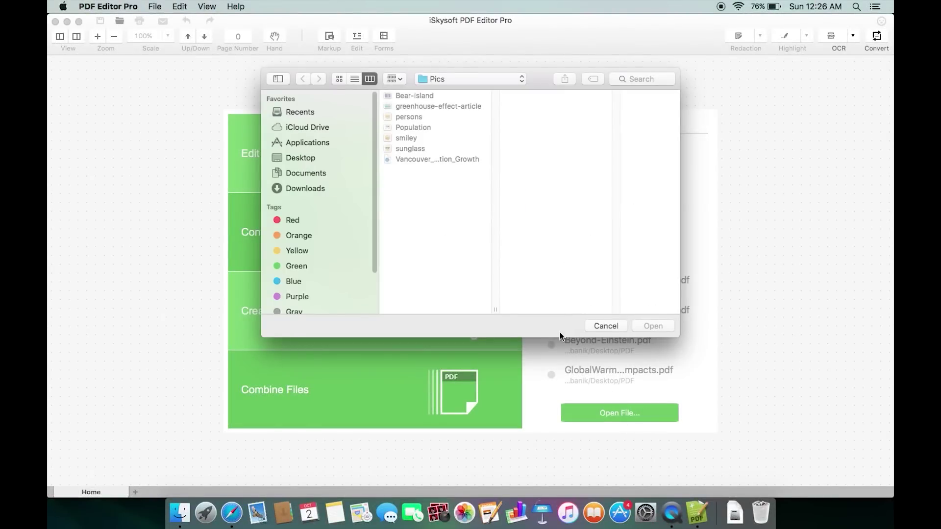
{"action": "left_click", "coordinate": [302, 158]}
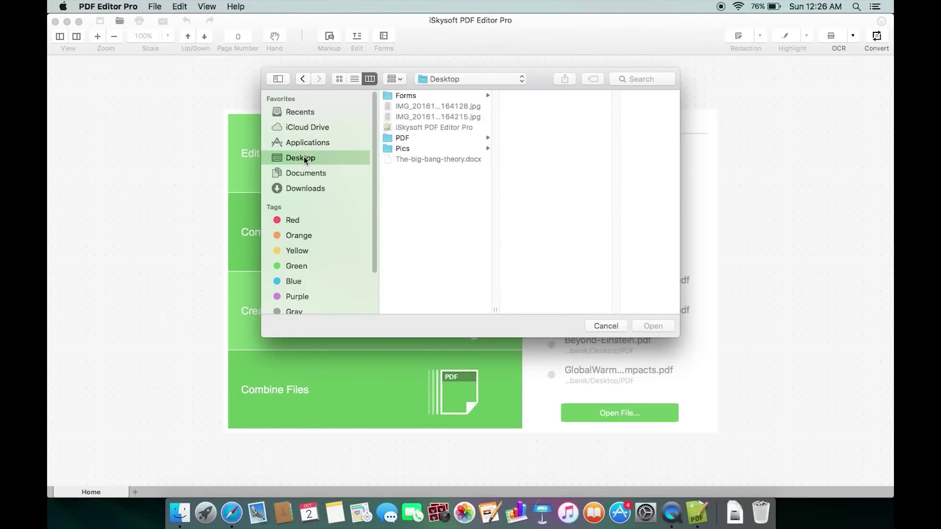
{"action": "left_click", "coordinate": [416, 97]}
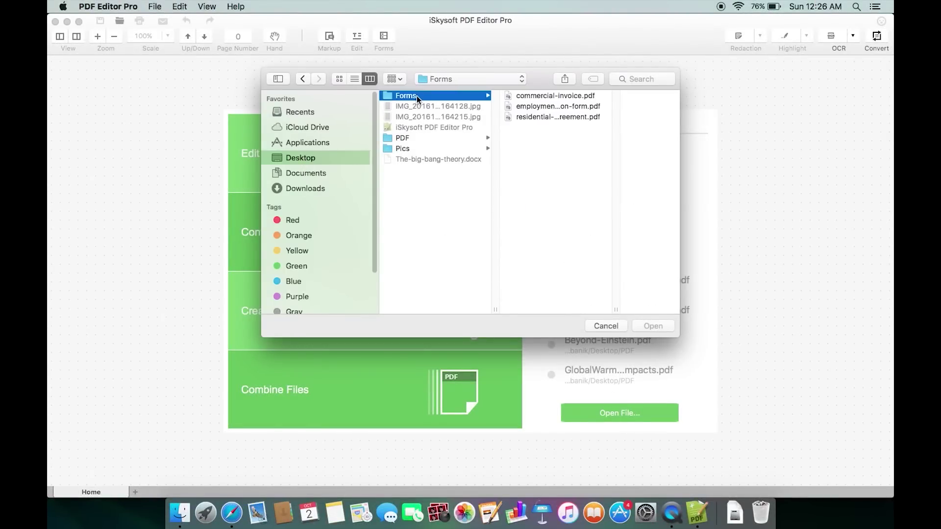
{"action": "left_click", "coordinate": [552, 96]}
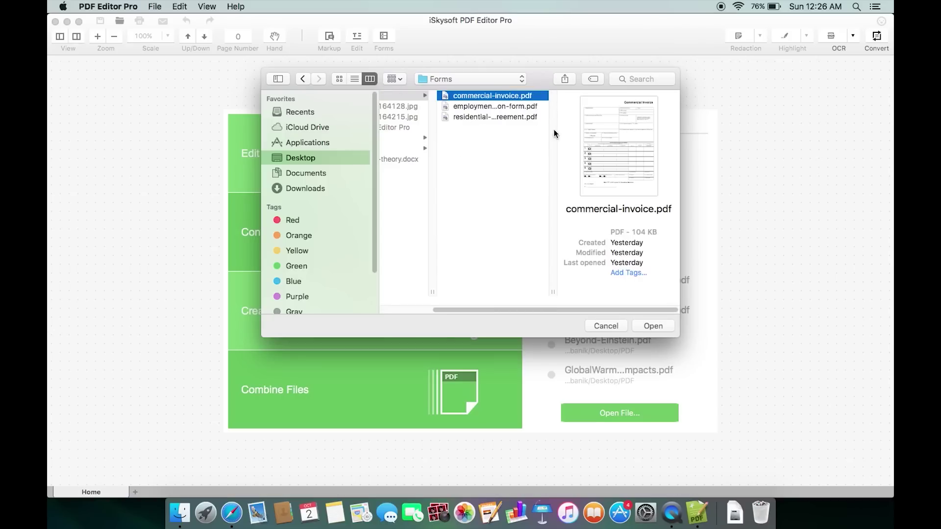
{"action": "left_click", "coordinate": [487, 117]}
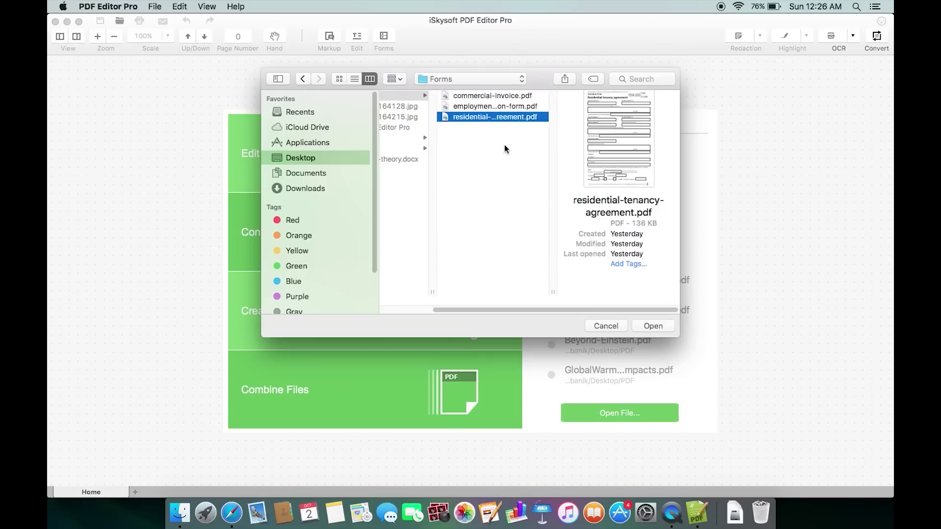
{"action": "left_click", "coordinate": [651, 326]}
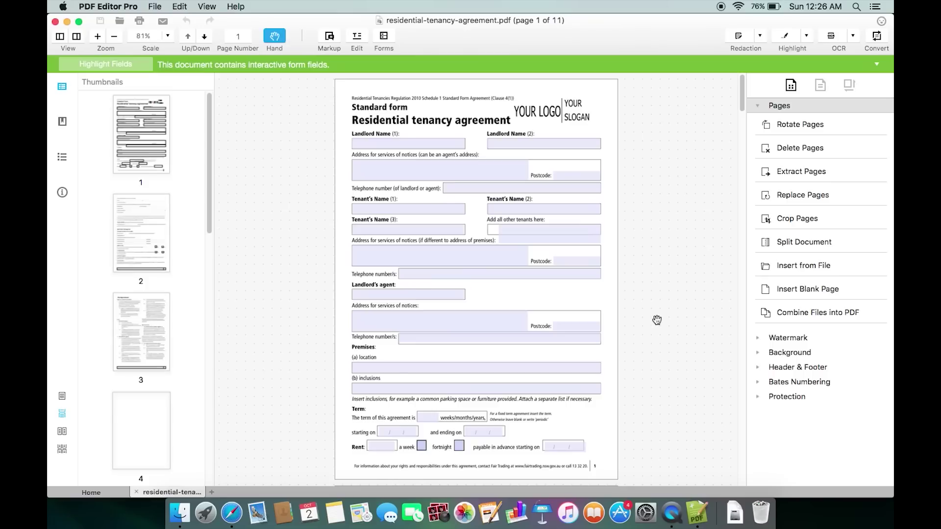
- Zoom the form to 150% and enter the first landlord's name
{"action": "left_click", "coordinate": [167, 35]}
{"action": "left_click", "coordinate": [150, 118]}
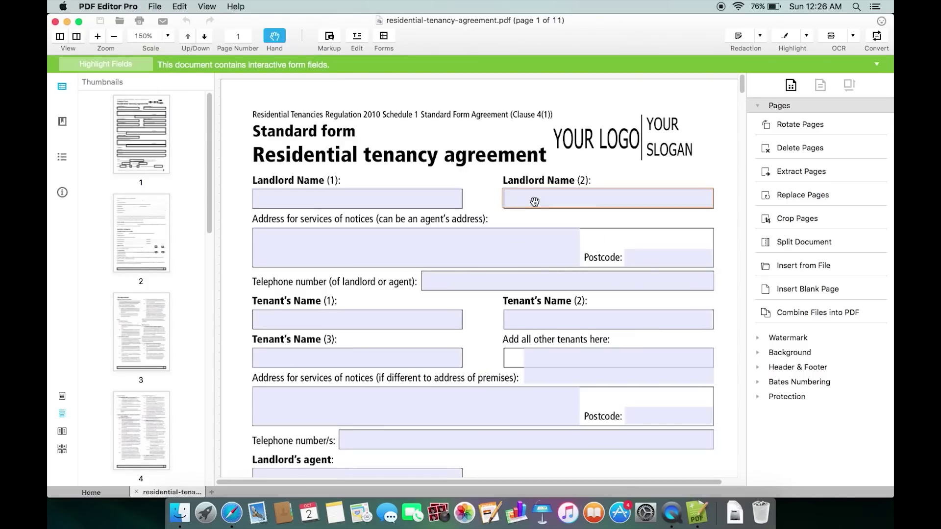
{"action": "left_click", "coordinate": [325, 194]}
{"action": "type", "text": "Mr X"}
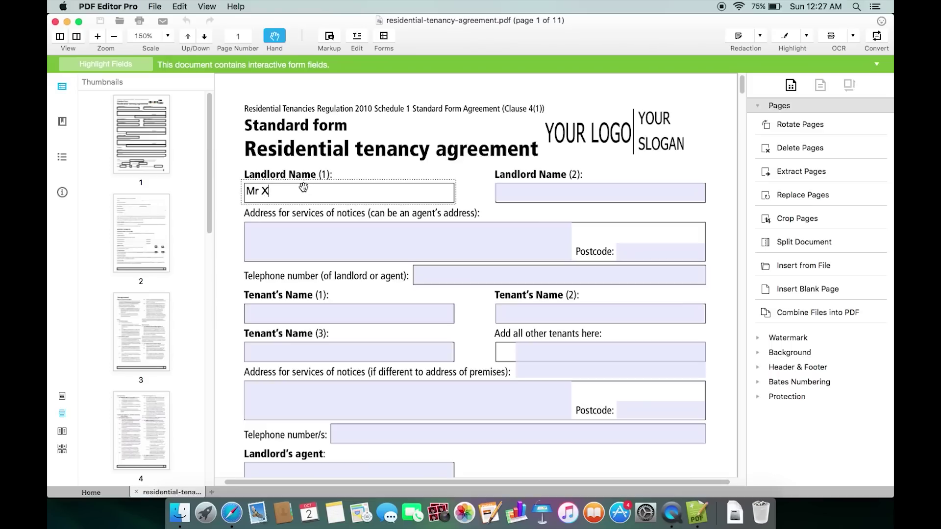
- Move through the second landlord name and both address-for-notices fields
{"action": "left_click", "coordinate": [532, 194]}
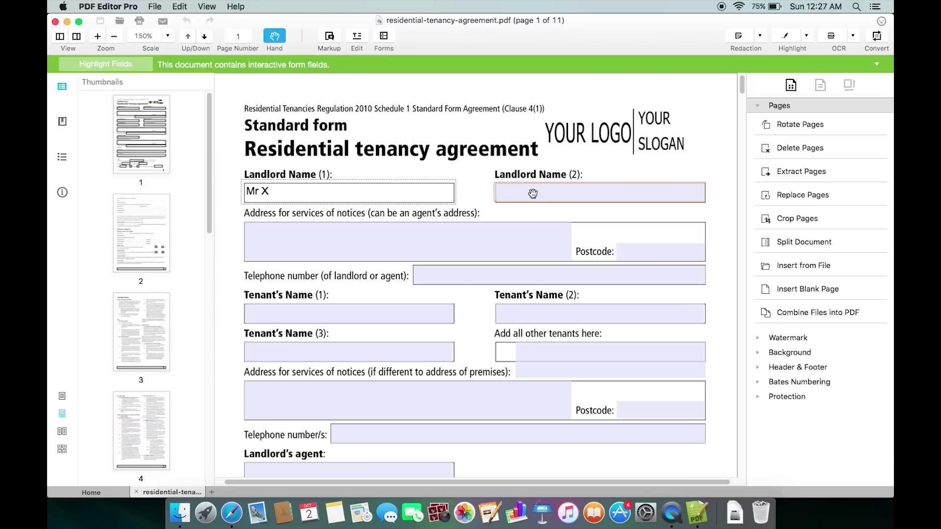
{"action": "left_click", "coordinate": [405, 244]}
{"action": "scroll", "coordinate": [444, 310], "scroll_direction": "down", "scroll_amount": 2}
{"action": "scroll", "coordinate": [444, 309], "scroll_direction": "down", "scroll_amount": 3}
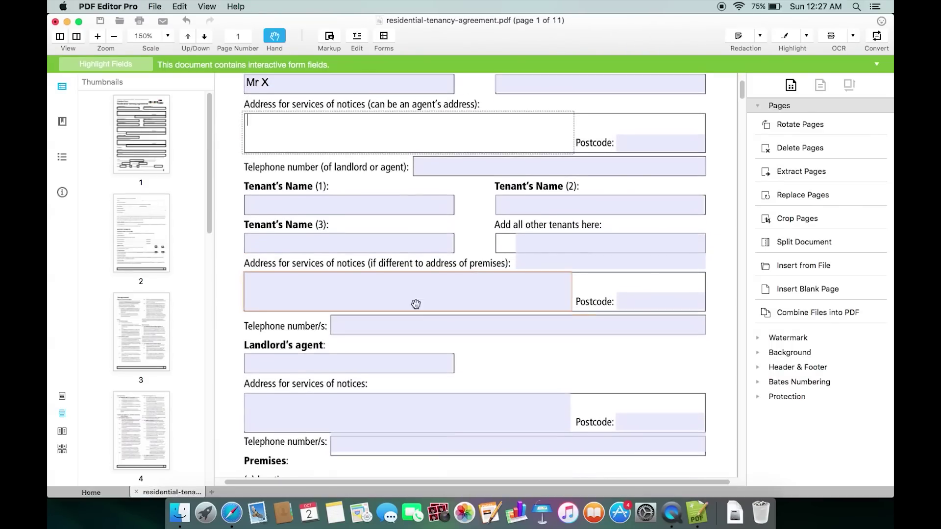
{"action": "left_click", "coordinate": [396, 288]}
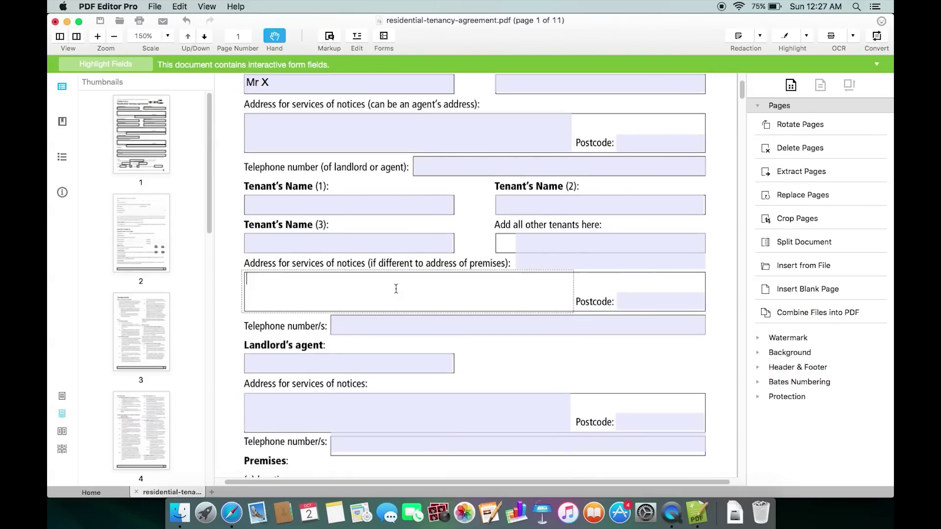
- Edit the 'Tenant's Name (1)' label to read 'Tenant Name (1)'
{"action": "left_click", "coordinate": [356, 39]}
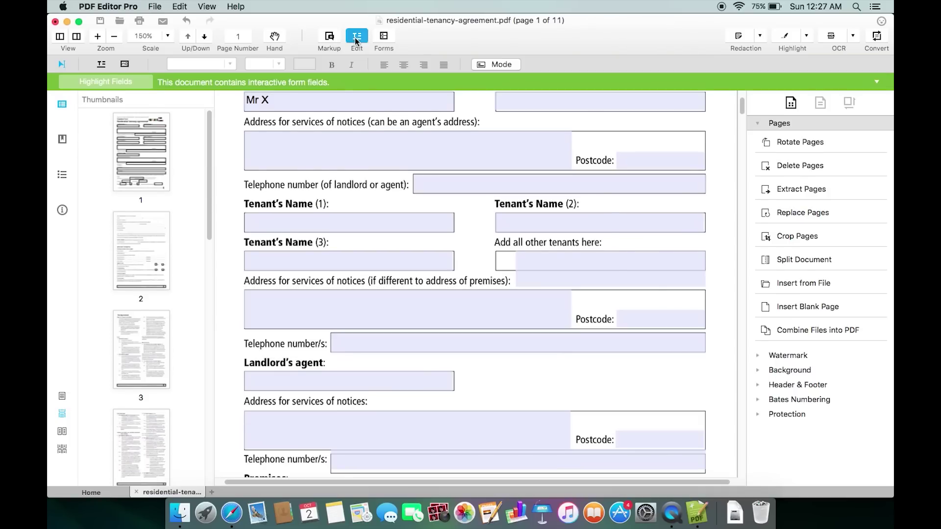
{"action": "left_click", "coordinate": [261, 142]}
{"action": "left_click", "coordinate": [316, 202]}
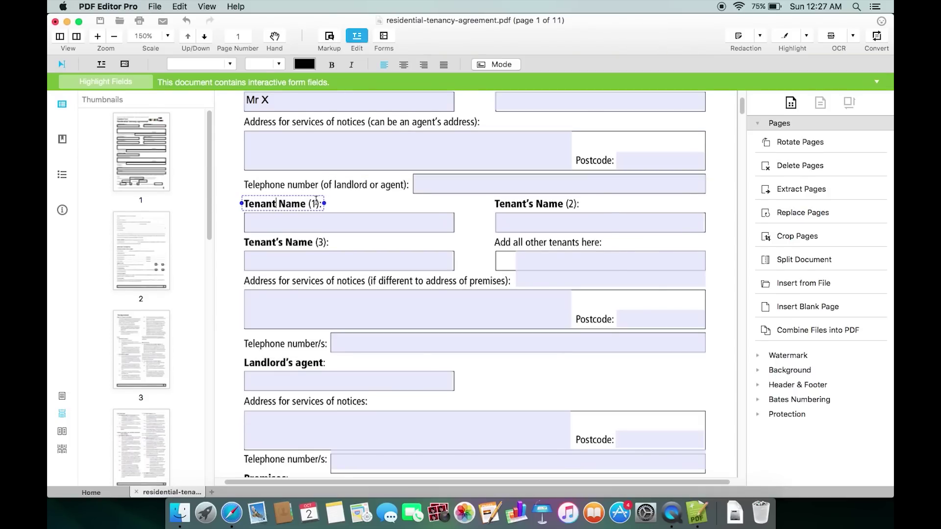
- Stamp SIGN HERE beside the landlord's agent field
{"action": "left_click", "coordinate": [331, 39]}
{"action": "left_click", "coordinate": [266, 64]}
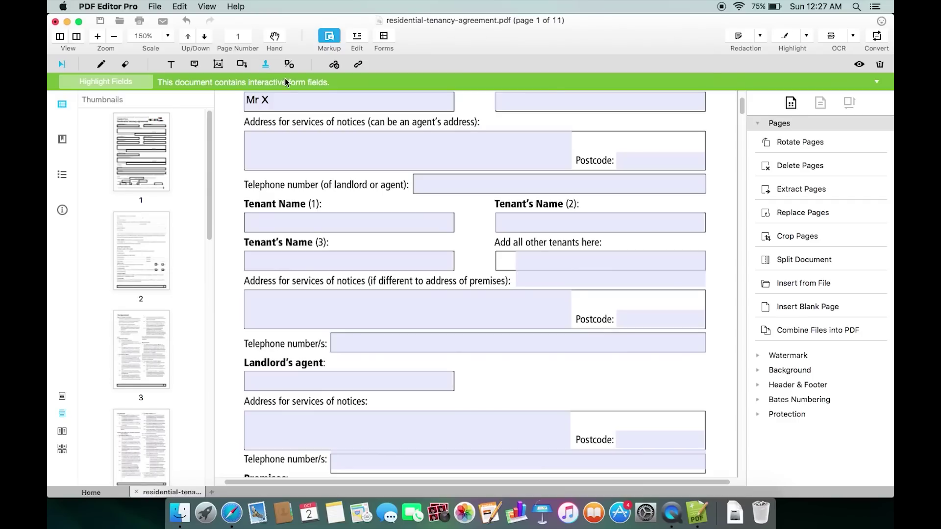
{"action": "left_click", "coordinate": [528, 286]}
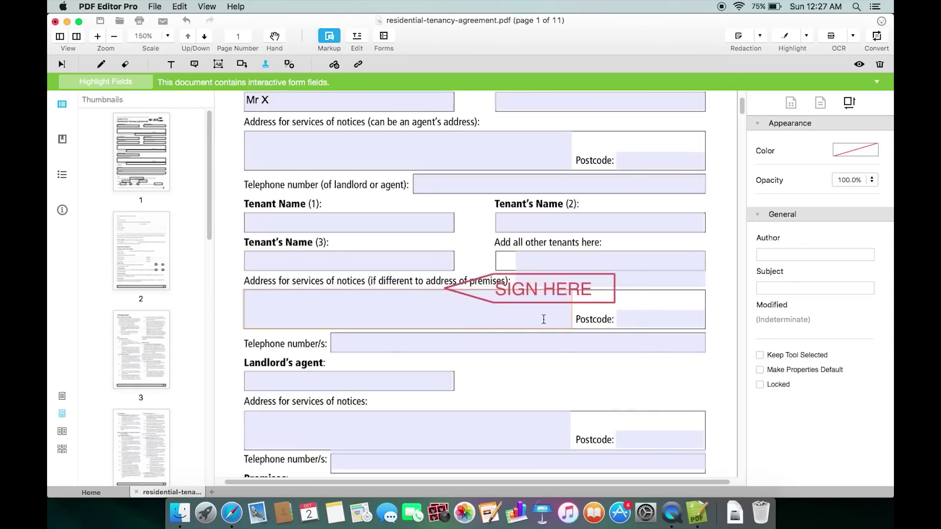
{"action": "left_click", "coordinate": [619, 383]}
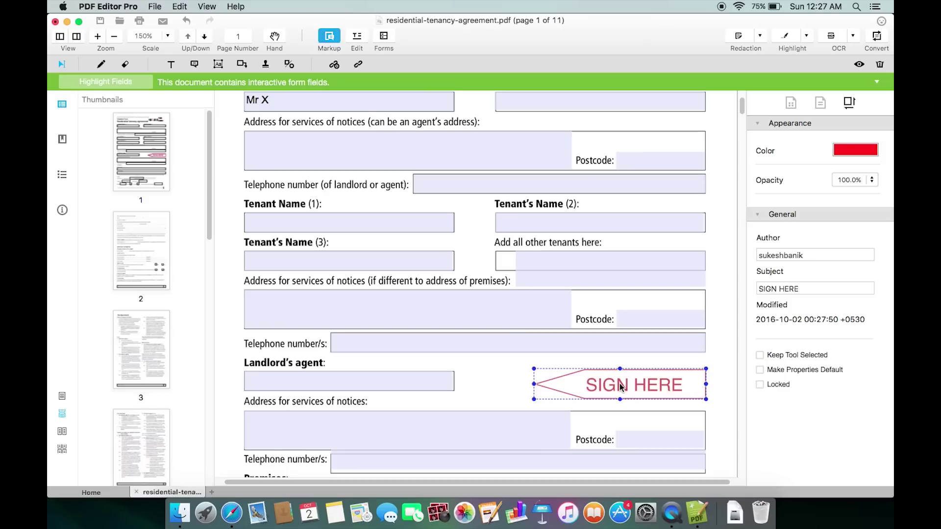
- Give the Tenant name 3 field the tooltip 'Your parter', then select the Address 2 field
{"action": "left_click", "coordinate": [384, 38]}
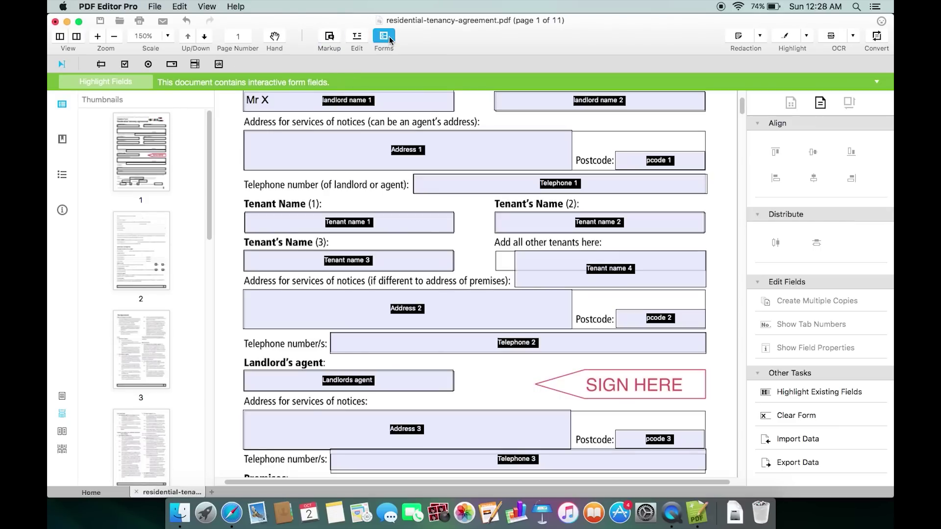
{"action": "scroll", "coordinate": [490, 227], "scroll_direction": "down", "scroll_amount": 5}
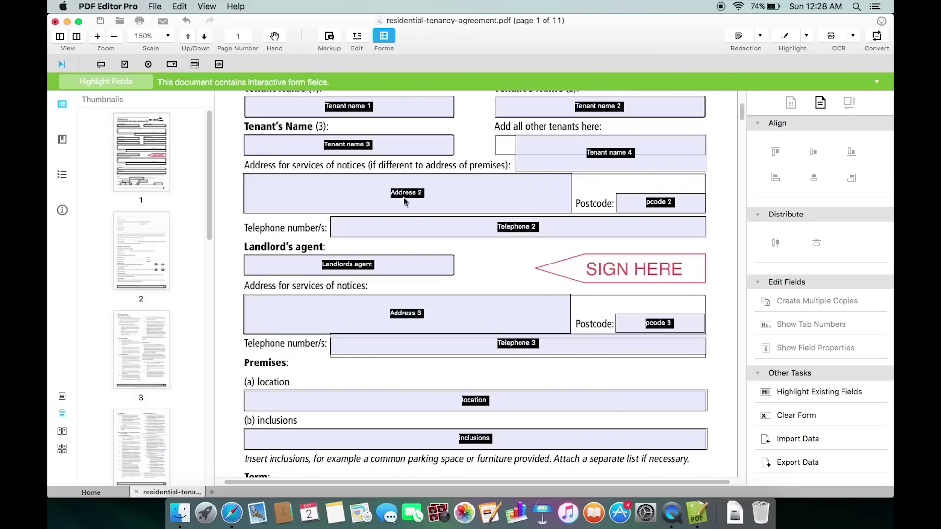
{"action": "double_click", "coordinate": [356, 147]}
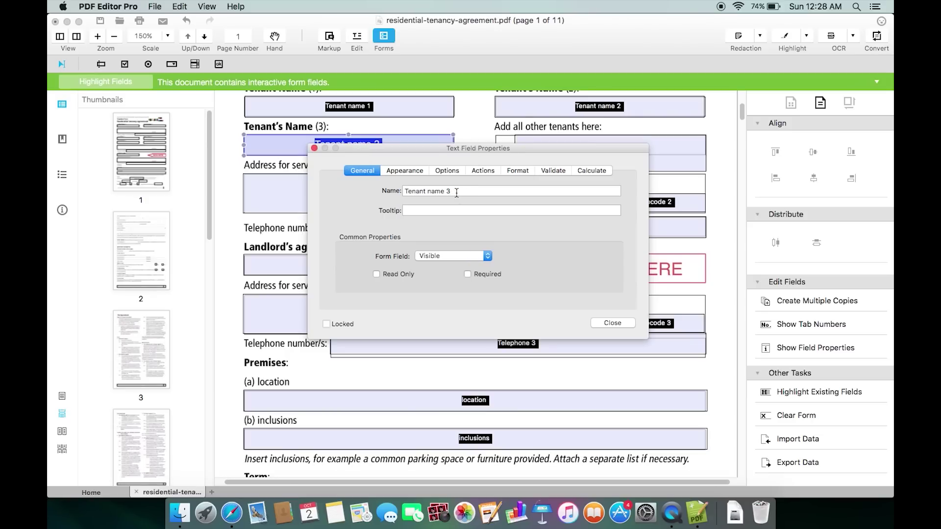
{"action": "left_click", "coordinate": [443, 210]}
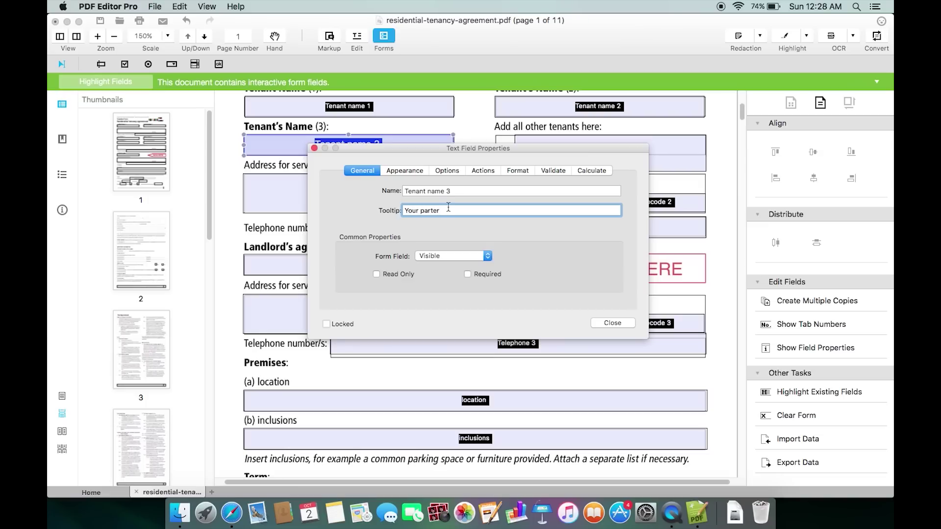
{"action": "left_click", "coordinate": [615, 325]}
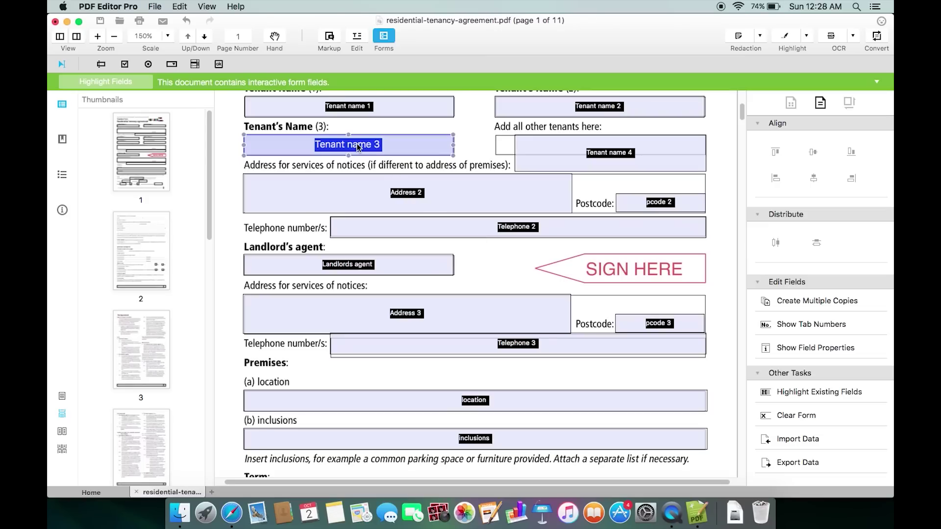
{"action": "mouse_move", "coordinate": [358, 147]}
{"action": "left_click", "coordinate": [417, 194]}
{"action": "double_click", "coordinate": [417, 194]}
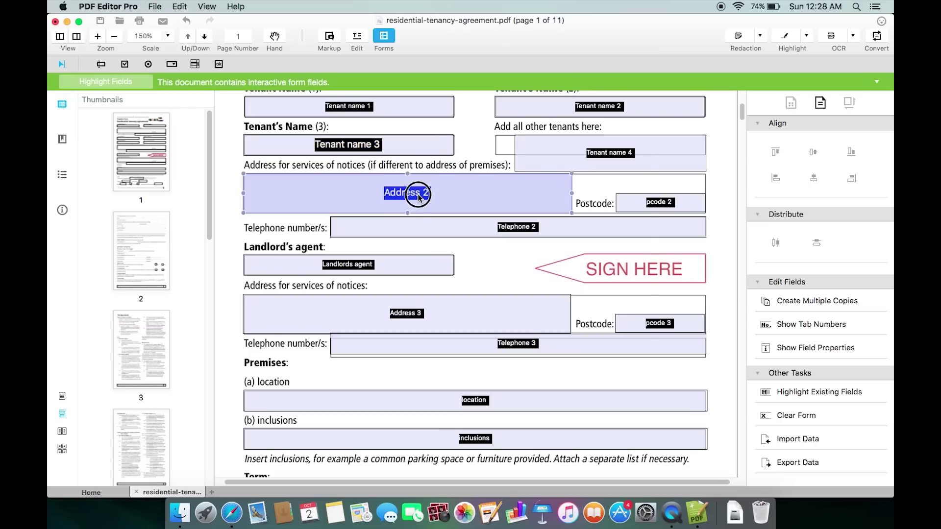
{"action": "left_click", "coordinate": [405, 171]}
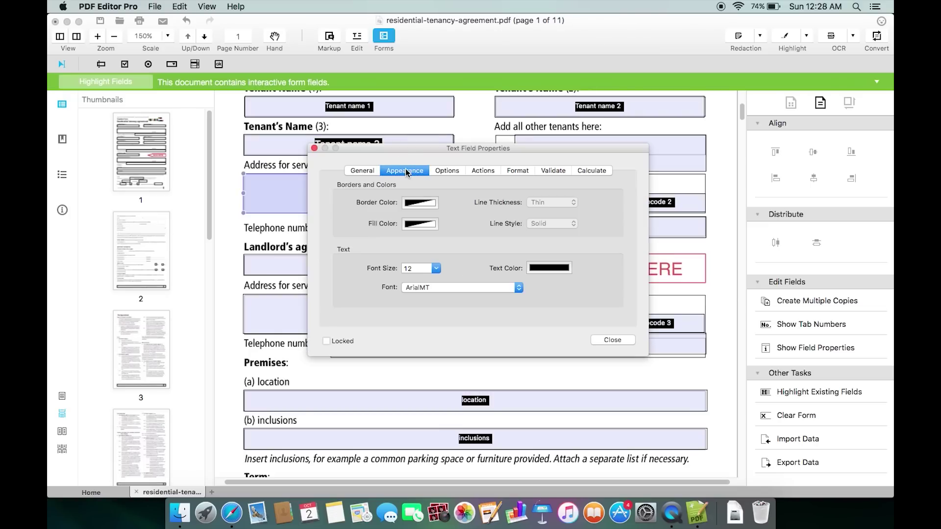
{"action": "left_click", "coordinate": [455, 173]}
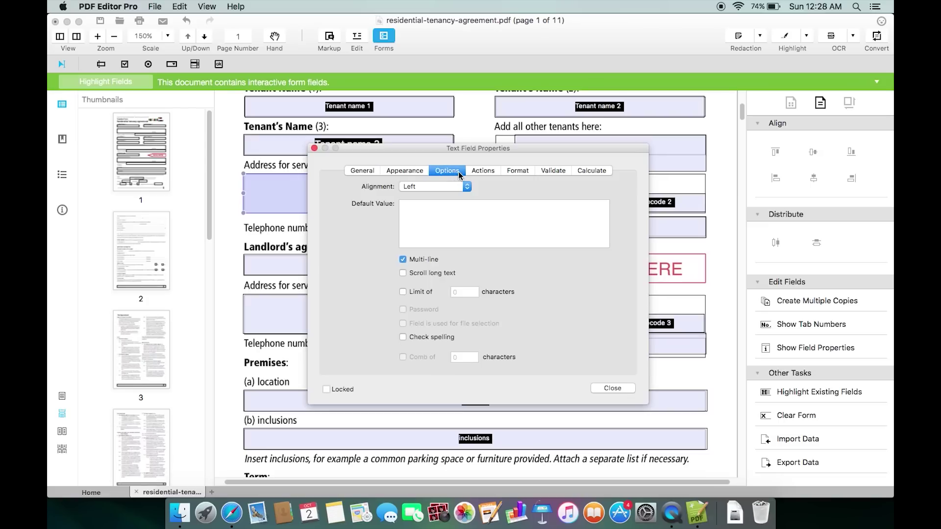
{"action": "left_click", "coordinate": [483, 172]}
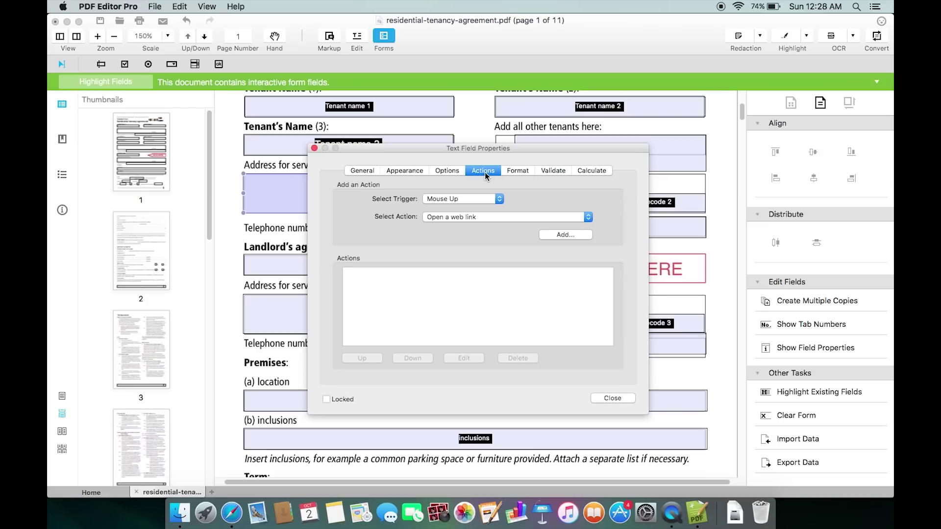
{"action": "left_click", "coordinate": [517, 172]}
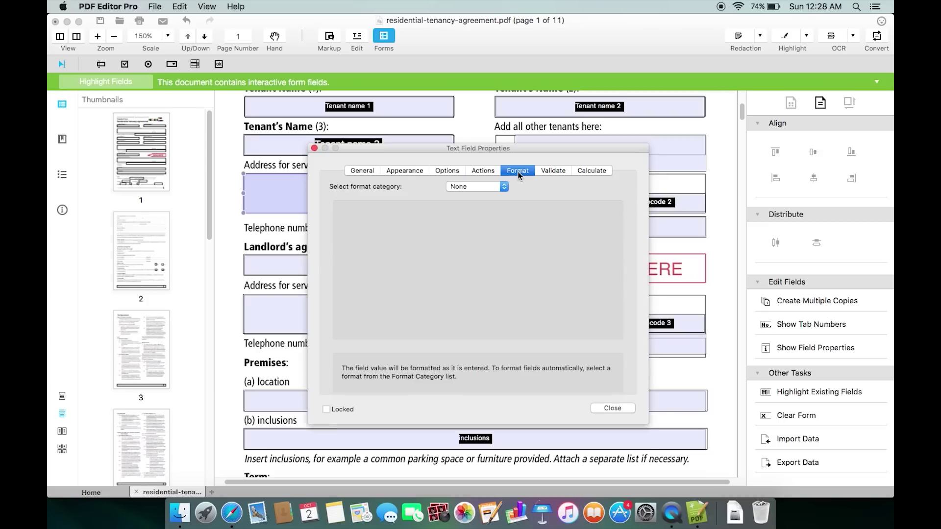
{"action": "left_click", "coordinate": [553, 171]}
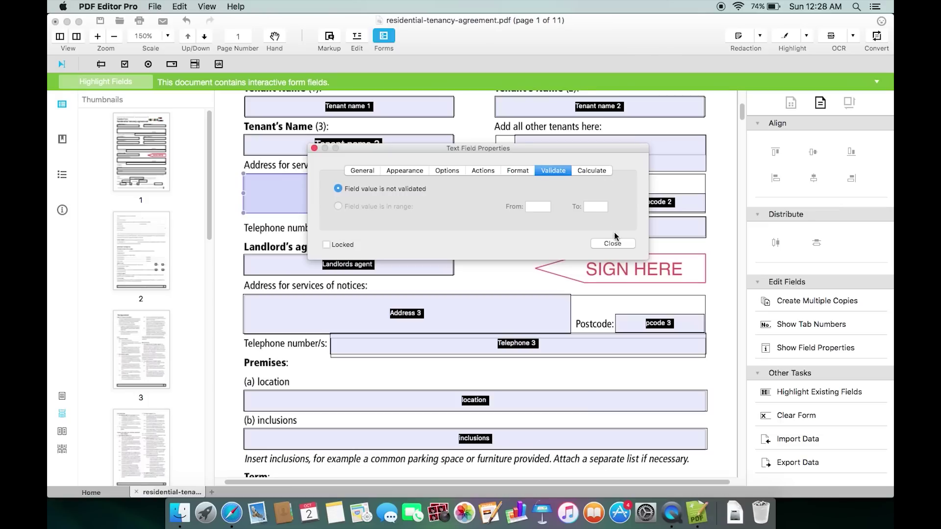
{"action": "left_click", "coordinate": [614, 242]}
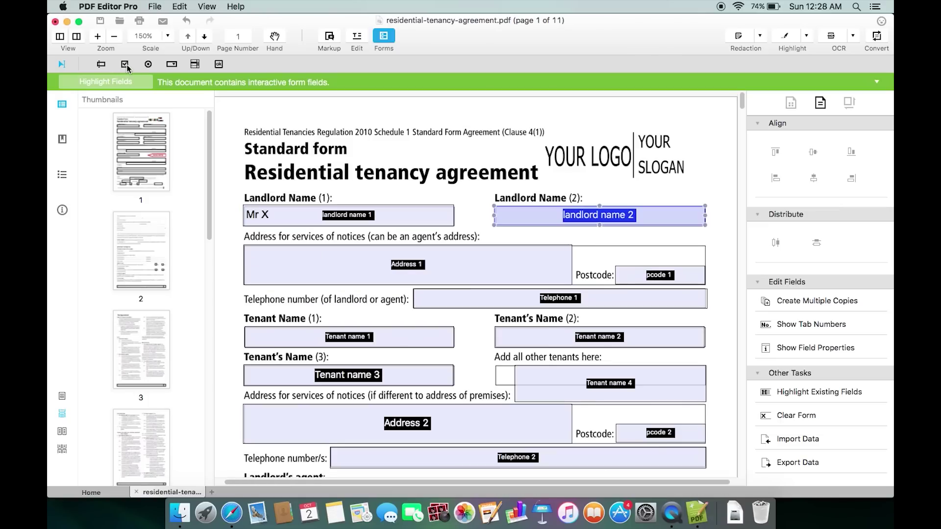
{"action": "left_click", "coordinate": [126, 65]}
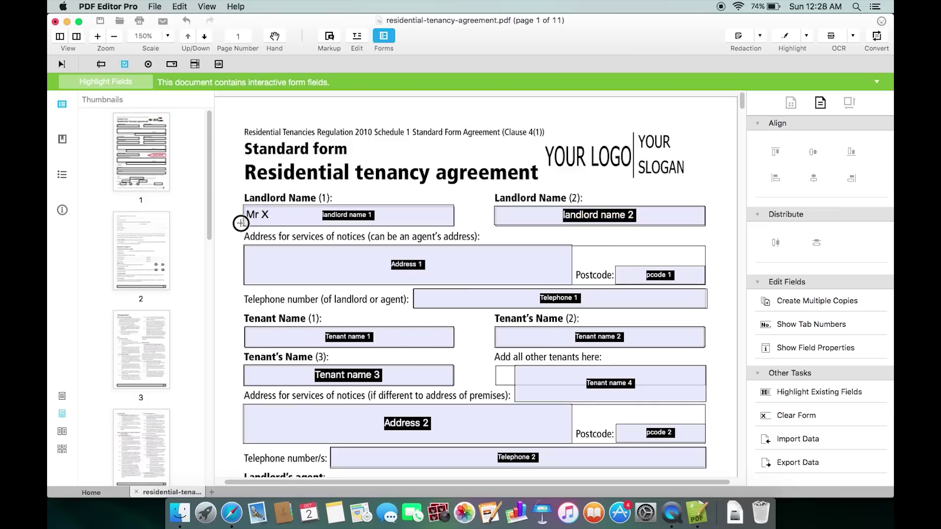
- Add a checkbox left of Landlord Name (1) and a radio button between the Tenant Name boxes
{"action": "left_click", "coordinate": [240, 223]}
{"action": "left_click_drag", "start_coordinate": [247, 238], "coordinate": [221, 212]}
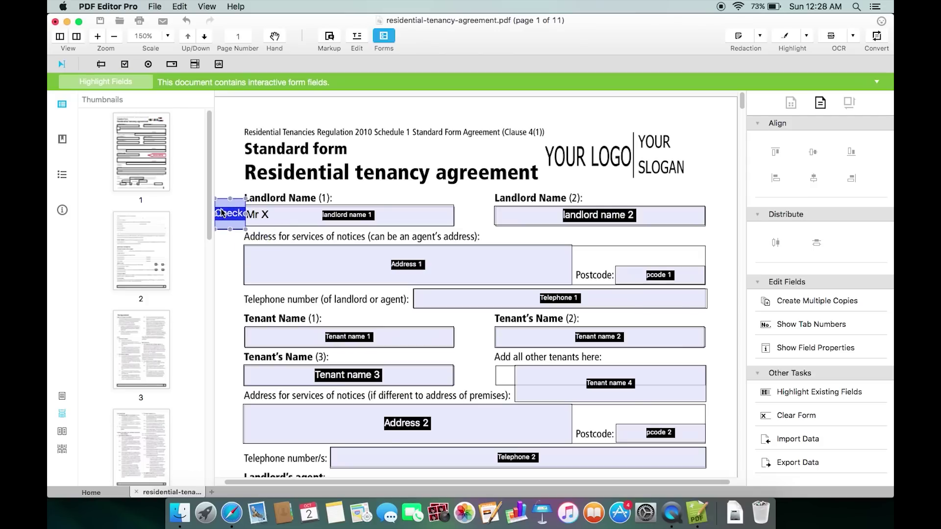
{"action": "left_click", "coordinate": [149, 64]}
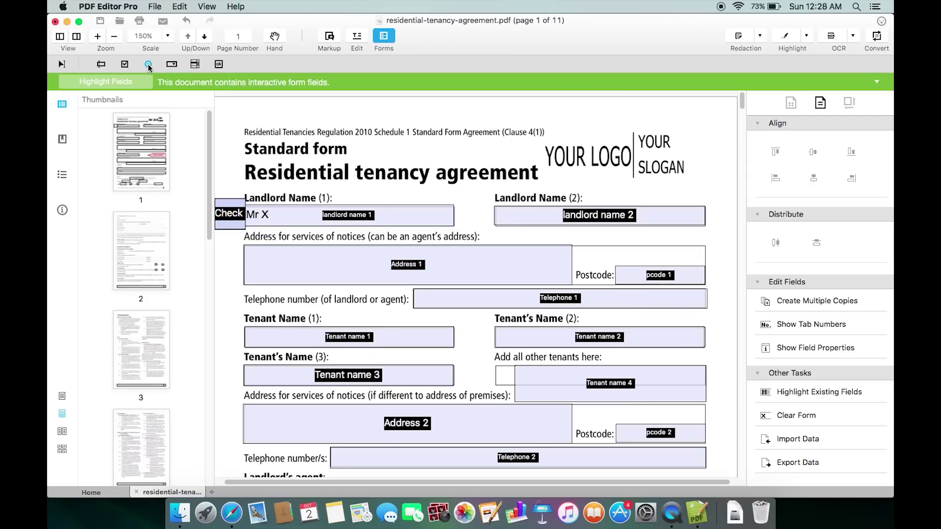
{"action": "left_click", "coordinate": [460, 322]}
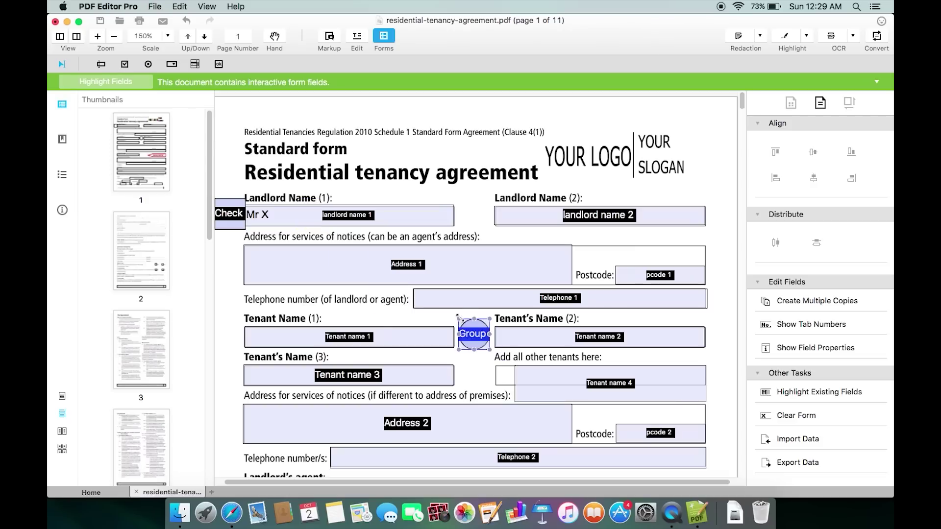
- Leave form editing, tick the landlord checkbox and select the new radio option
{"action": "left_click", "coordinate": [388, 39]}
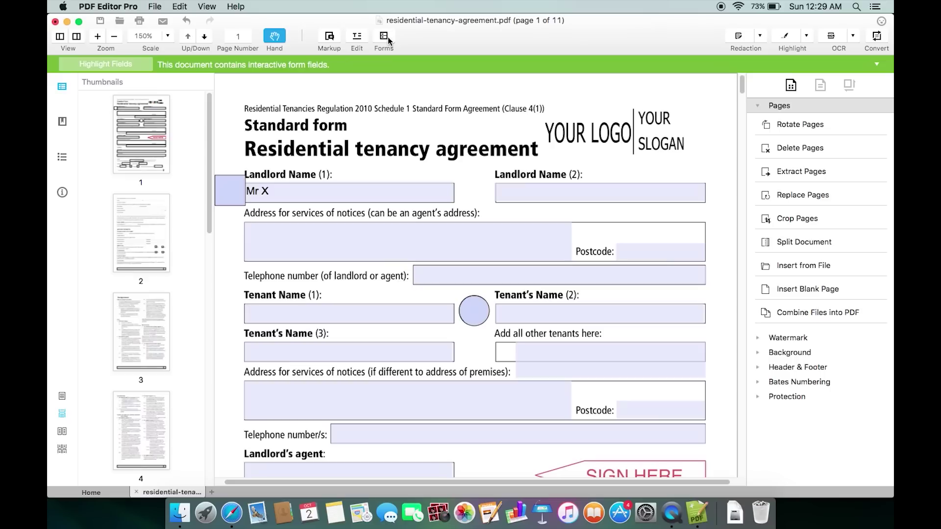
{"action": "left_click", "coordinate": [230, 192]}
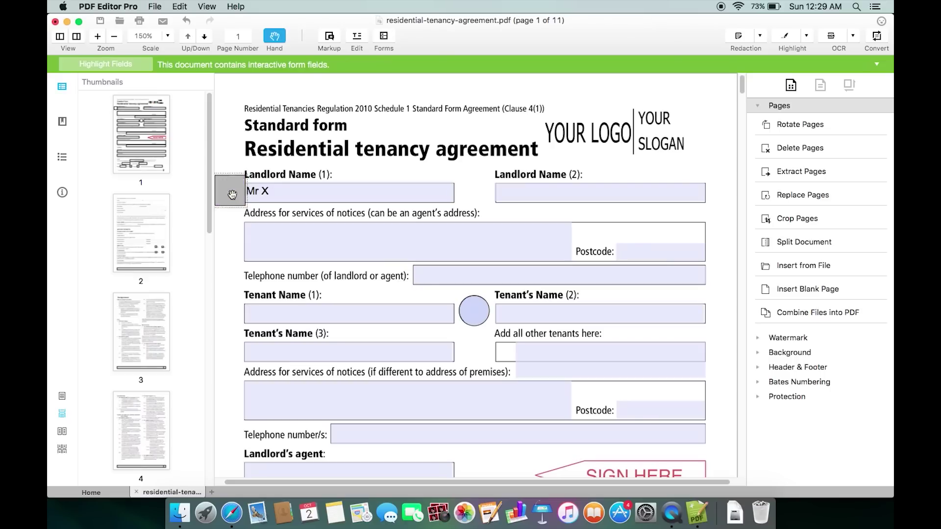
{"action": "left_click", "coordinate": [474, 312]}
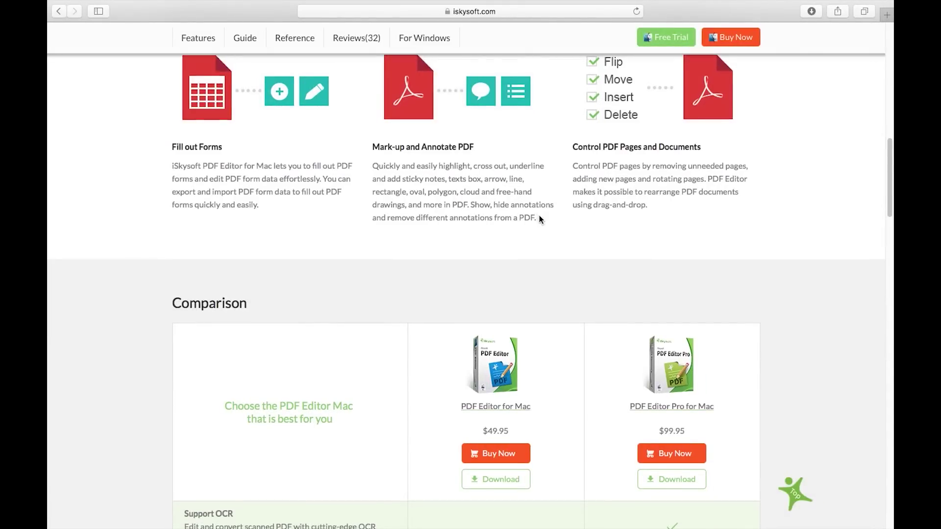
- Open the Reference section of the iSkysoft product page and scroll to the form templates list
{"action": "scroll", "coordinate": [539, 215], "scroll_direction": "down", "scroll_amount": 7}
{"action": "scroll", "coordinate": [540, 214], "scroll_direction": "up", "scroll_amount": 20}
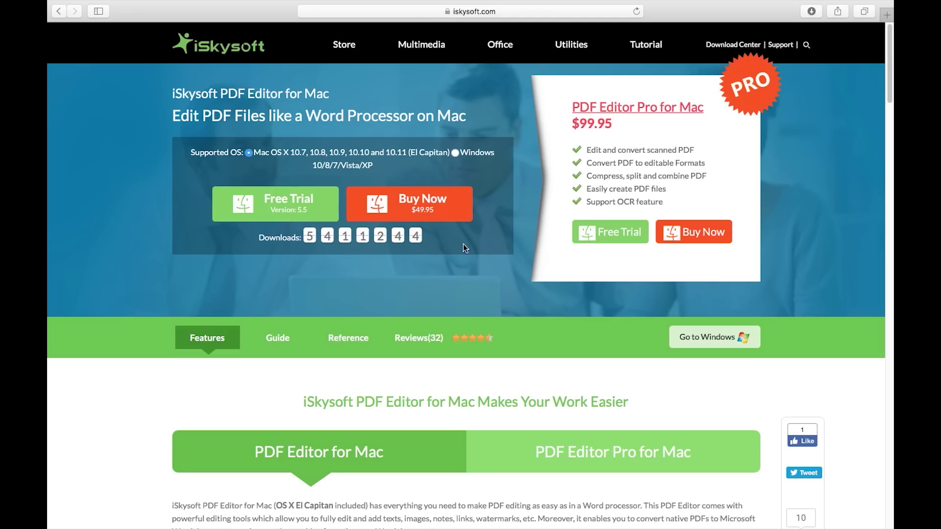
{"action": "left_click", "coordinate": [342, 338]}
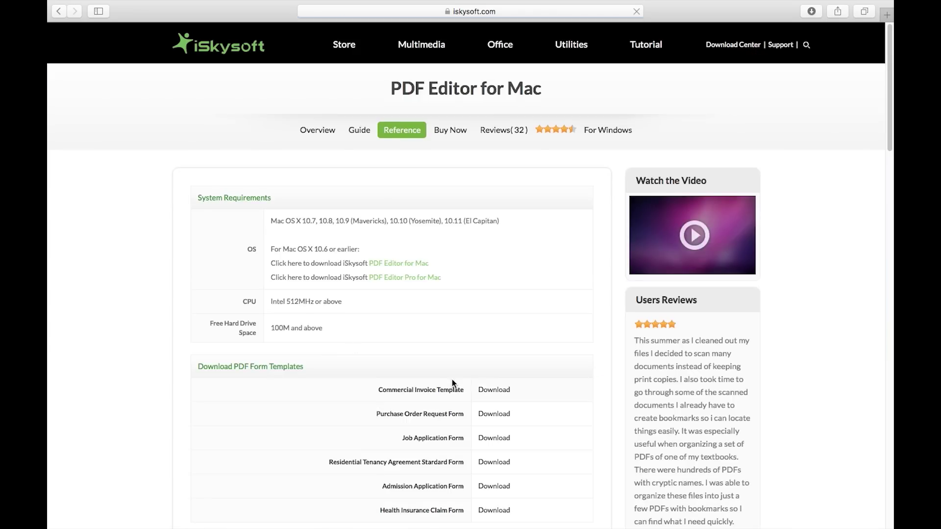
{"action": "scroll", "coordinate": [451, 383], "scroll_direction": "down", "scroll_amount": 5}
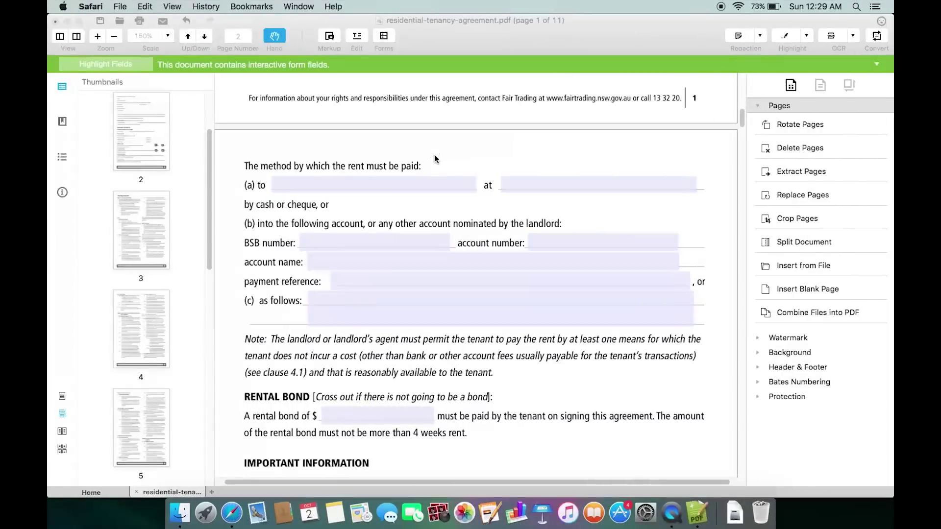
- Open a-briefer-history-of-time-2.pdf from the desktop PDF folder in the editor
{"action": "left_click", "coordinate": [434, 158]}
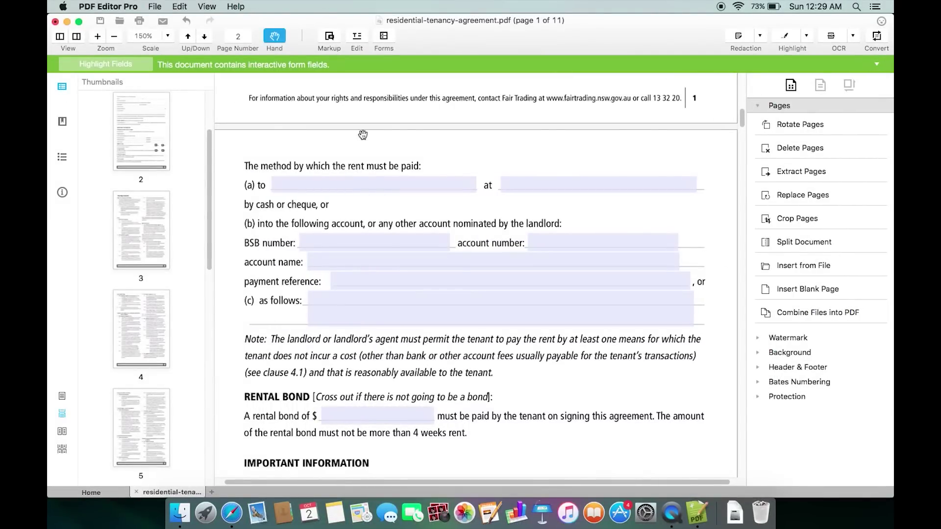
{"action": "left_click", "coordinate": [121, 23]}
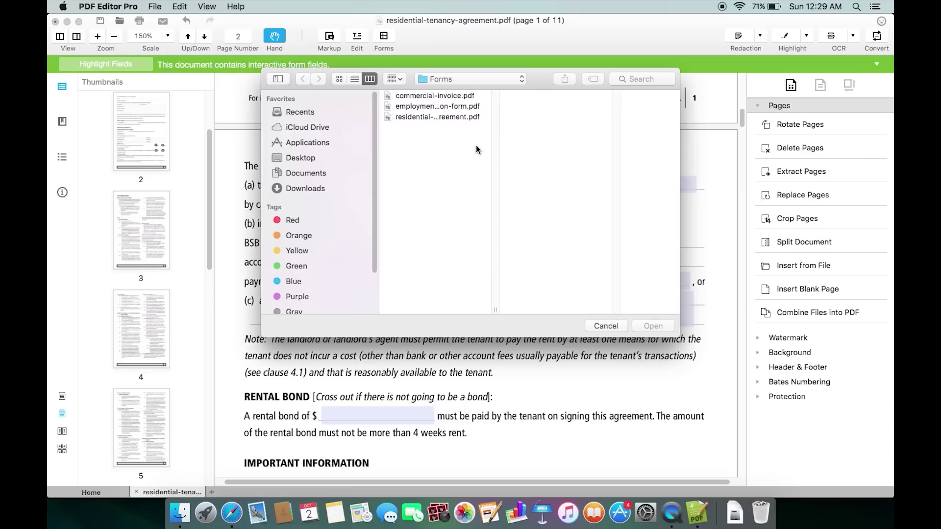
{"action": "left_click", "coordinate": [301, 157]}
{"action": "left_click", "coordinate": [416, 138]}
{"action": "left_click", "coordinate": [541, 96]}
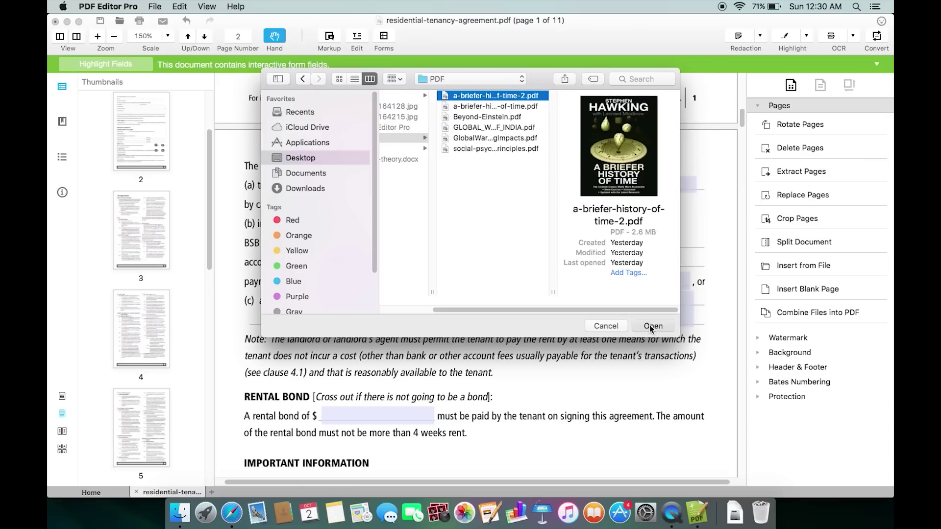
{"action": "left_click", "coordinate": [652, 326]}
- Set the view scale to 125% and scroll through the opening pages
{"action": "scroll", "coordinate": [475, 245], "scroll_direction": "down", "scroll_amount": 5}
{"action": "left_click", "coordinate": [167, 36]}
{"action": "left_click", "coordinate": [147, 105]}
{"action": "scroll", "coordinate": [499, 325], "scroll_direction": "down", "scroll_amount": 5}
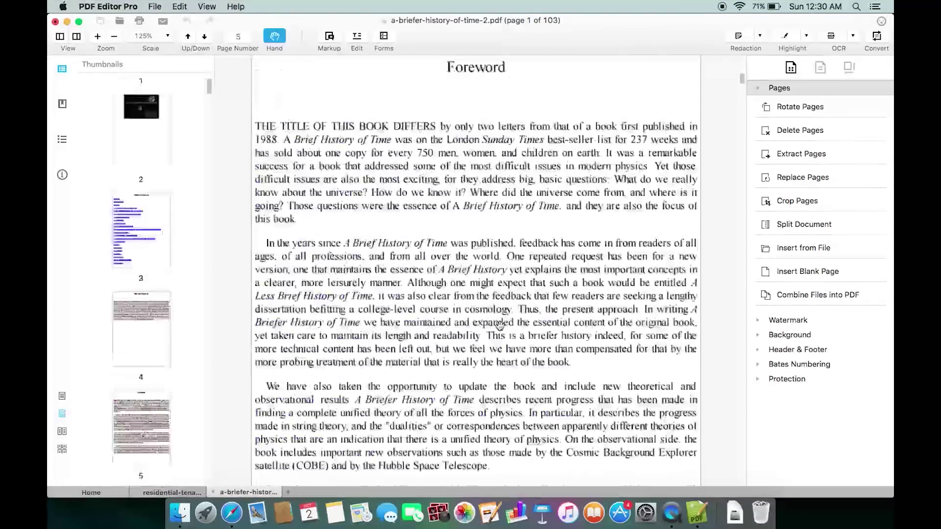
{"action": "scroll", "coordinate": [499, 325], "scroll_direction": "down", "scroll_amount": 2}
{"action": "scroll", "coordinate": [505, 304], "scroll_direction": "up", "scroll_amount": 3}
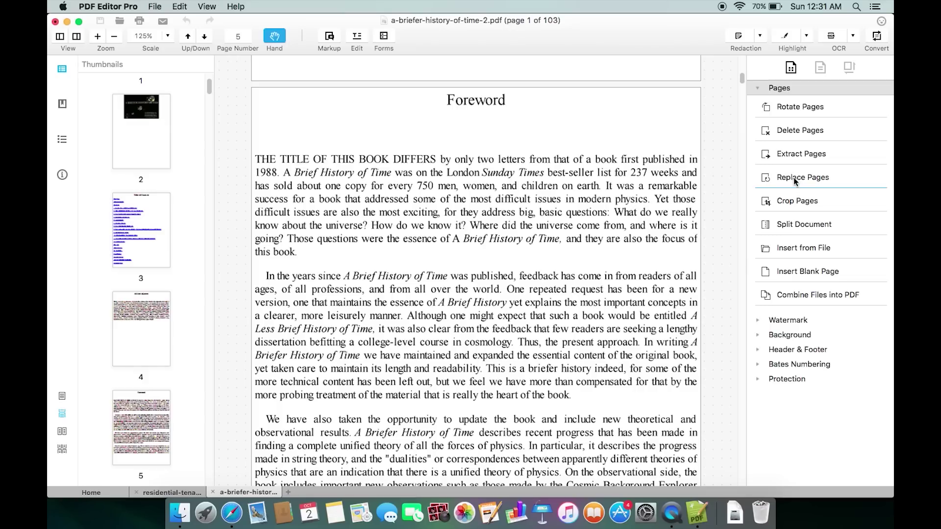
- Insert all pages of a-briefer-history-of-time.pdf at the first position, then scroll to the Foreword
{"action": "left_click", "coordinate": [803, 248]}
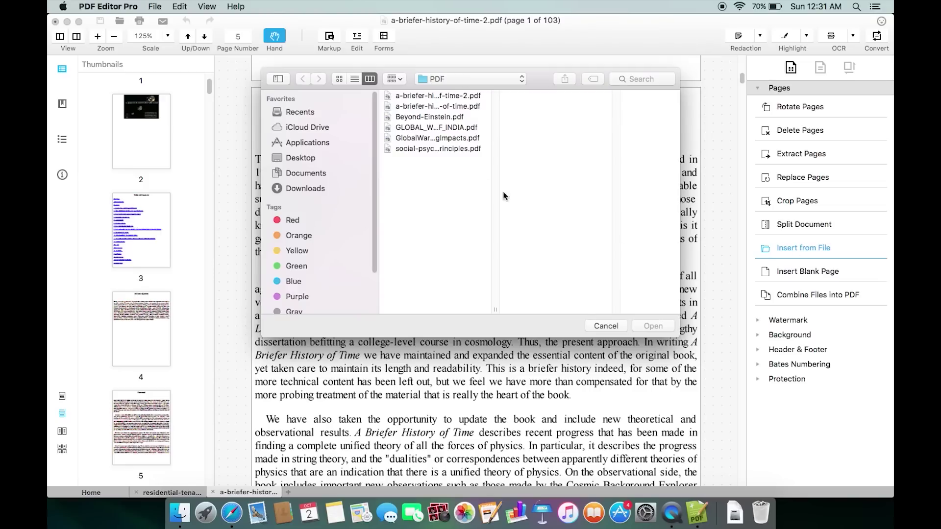
{"action": "left_click", "coordinate": [459, 107]}
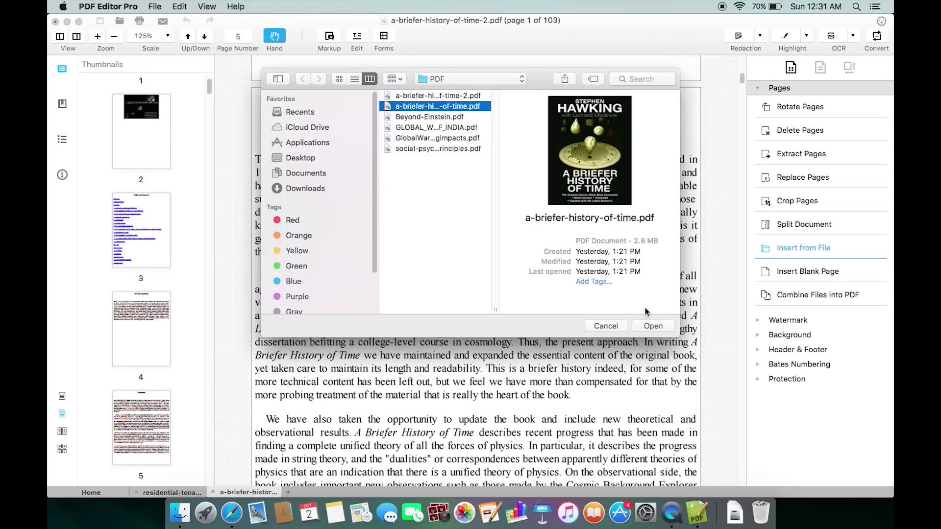
{"action": "left_click", "coordinate": [653, 326]}
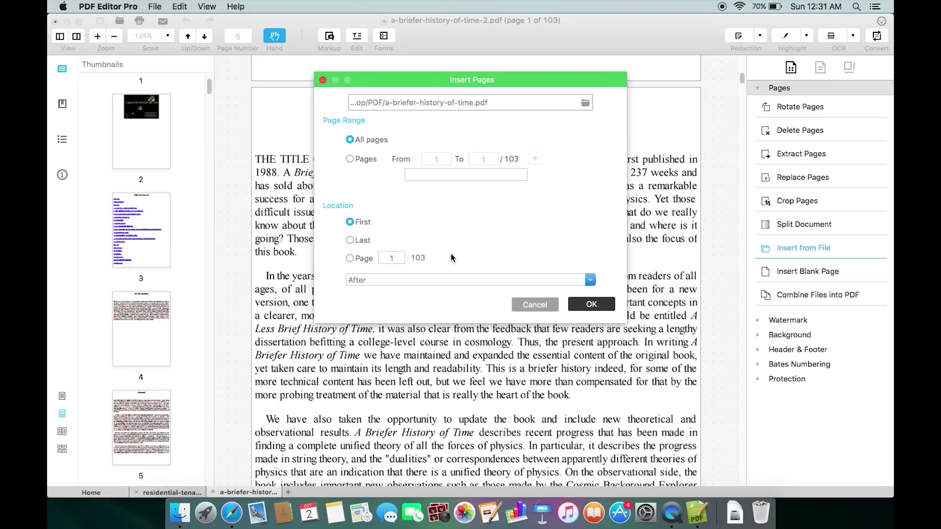
{"action": "left_click", "coordinate": [597, 305]}
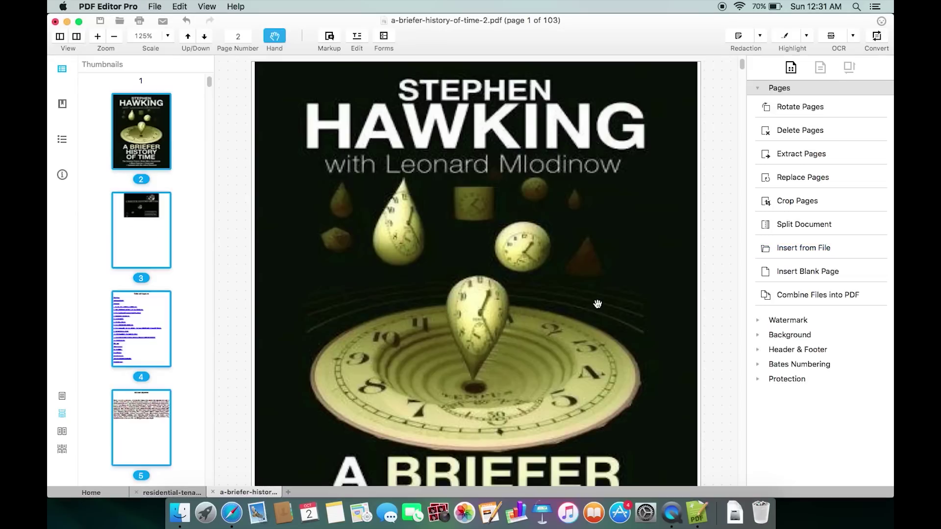
{"action": "scroll", "coordinate": [597, 304], "scroll_direction": "down", "scroll_amount": 20}
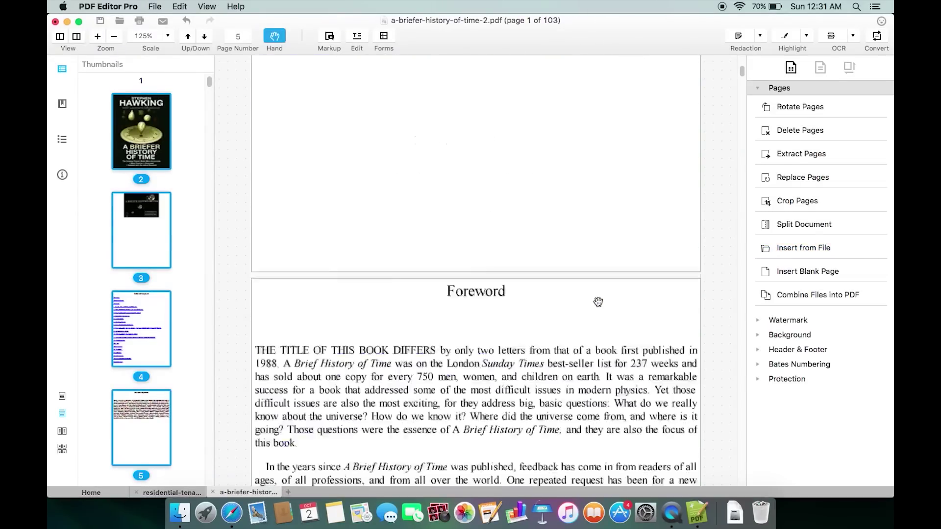
{"action": "left_click_drag", "start_coordinate": [536, 268], "coordinate": [540, 248]}
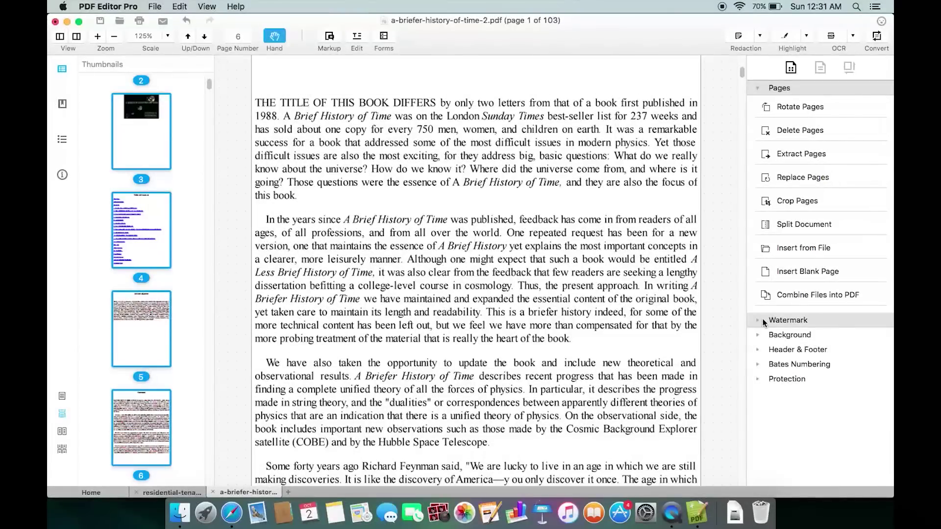
- Start a new watermark that uses an image as its source
{"action": "left_click", "coordinate": [758, 321]}
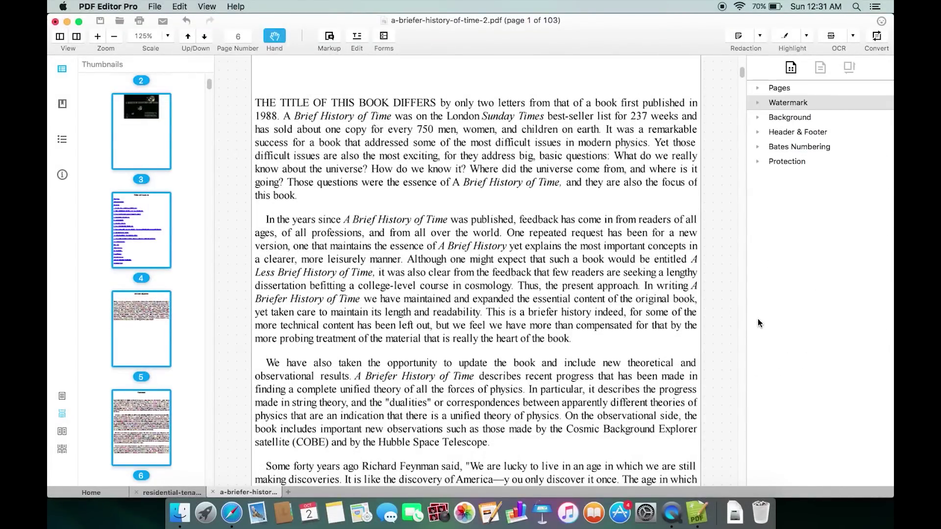
{"action": "left_click", "coordinate": [758, 103]}
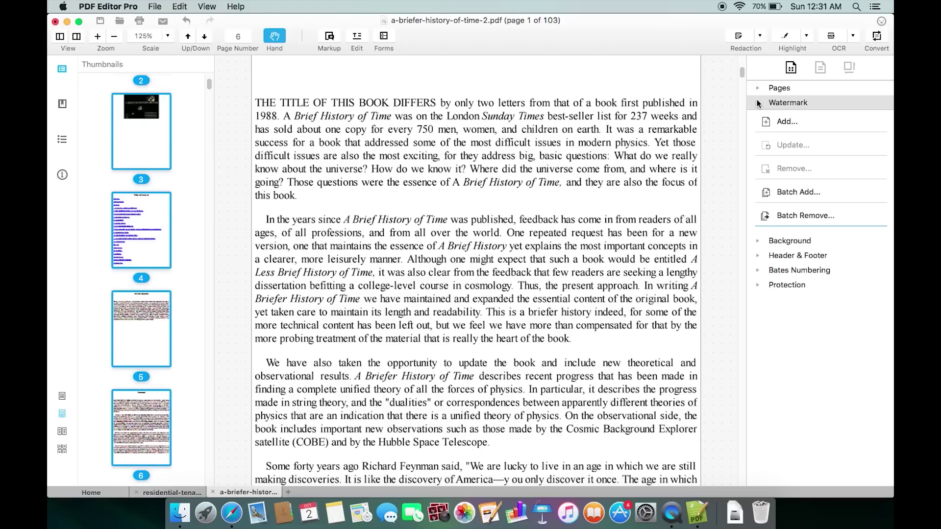
{"action": "left_click", "coordinate": [783, 122]}
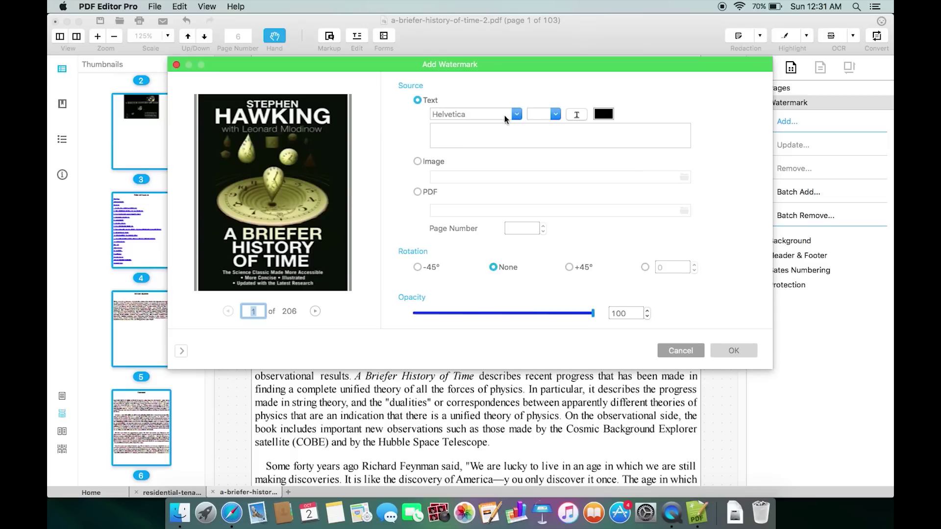
{"action": "left_click", "coordinate": [419, 165]}
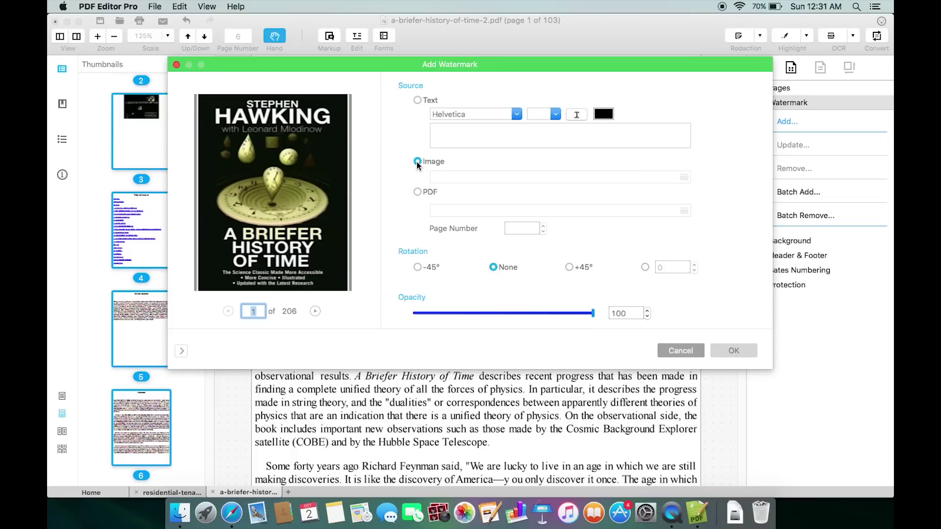
- Pick Pics/sunglass.png, set opacity to 17, preview it and apply the watermark
{"action": "left_click", "coordinate": [684, 177]}
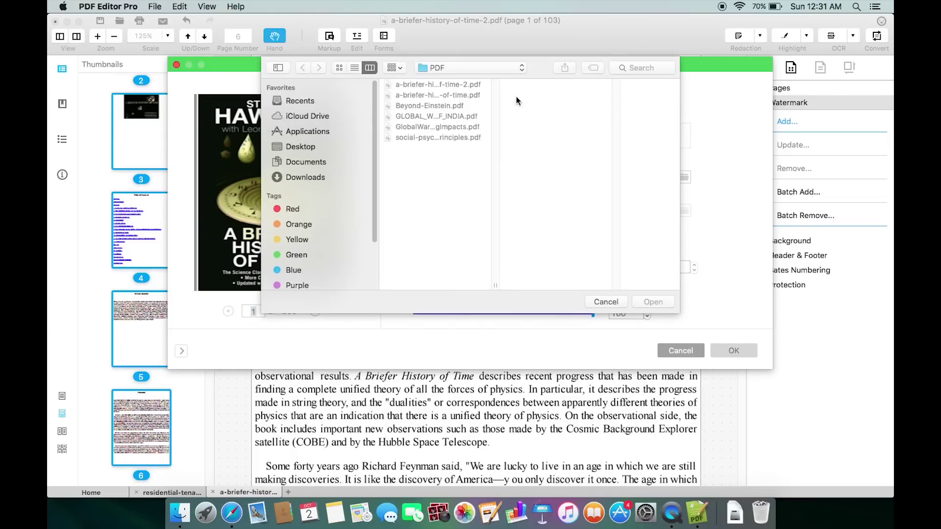
{"action": "left_click", "coordinate": [300, 147]}
{"action": "left_click", "coordinate": [440, 136]}
{"action": "double_click", "coordinate": [531, 138]}
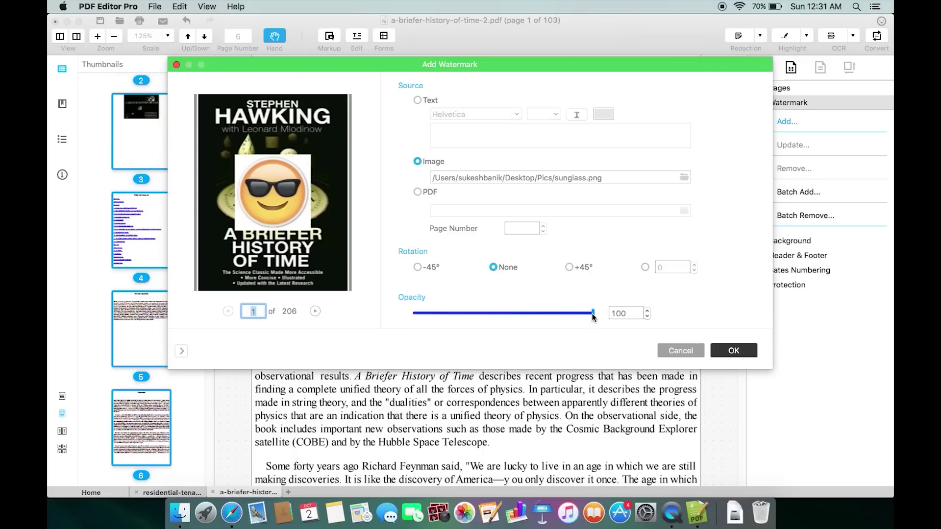
{"action": "left_click_drag", "start_coordinate": [593, 313], "coordinate": [455, 310]}
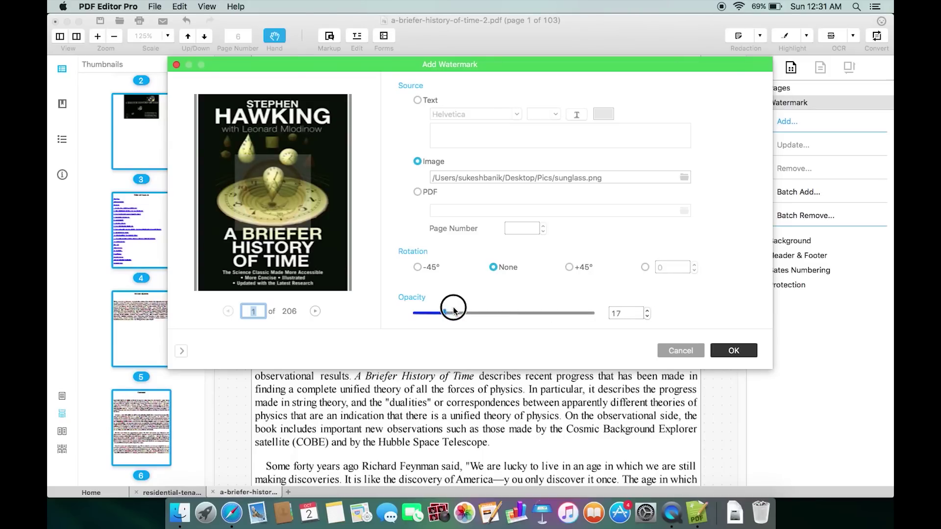
{"action": "left_click", "coordinate": [315, 311]}
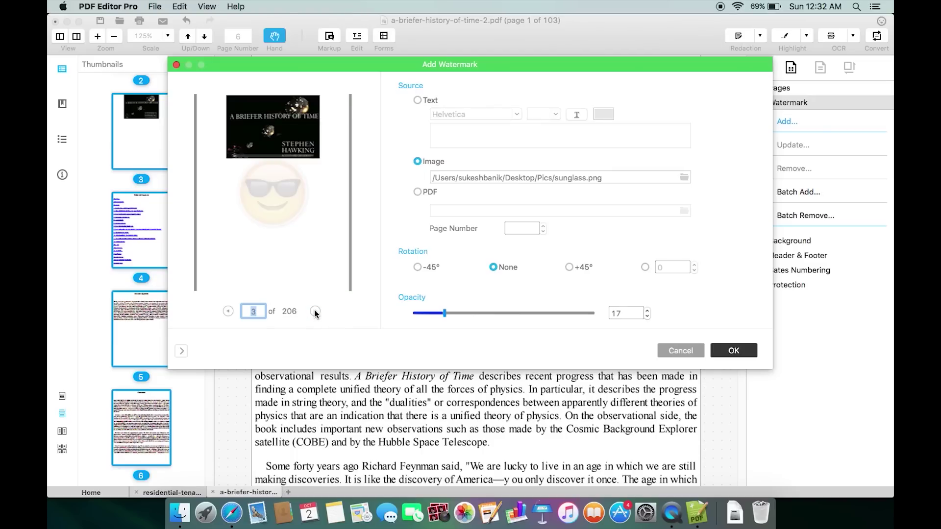
{"action": "left_click", "coordinate": [733, 351]}
{"action": "left_click", "coordinate": [758, 241]}
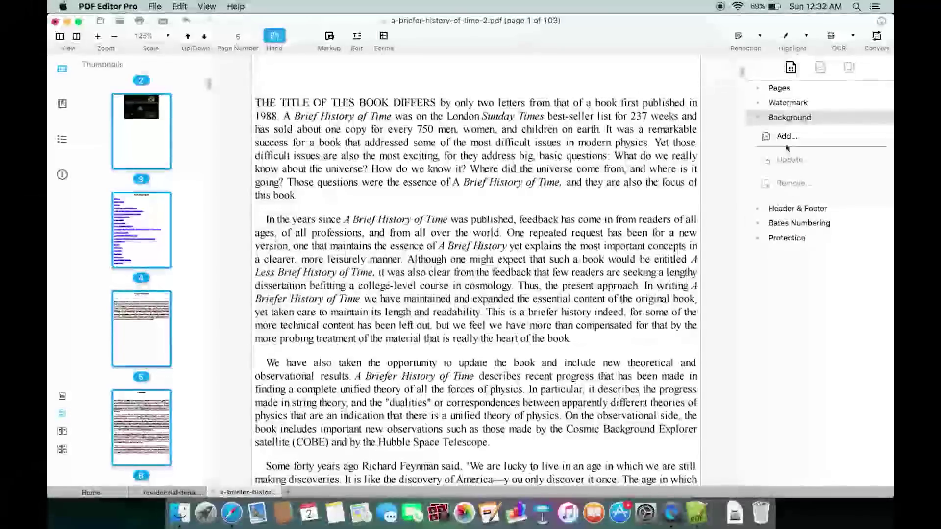
- Open the picture background and header/footer setups without applying either
{"action": "left_click", "coordinate": [784, 136]}
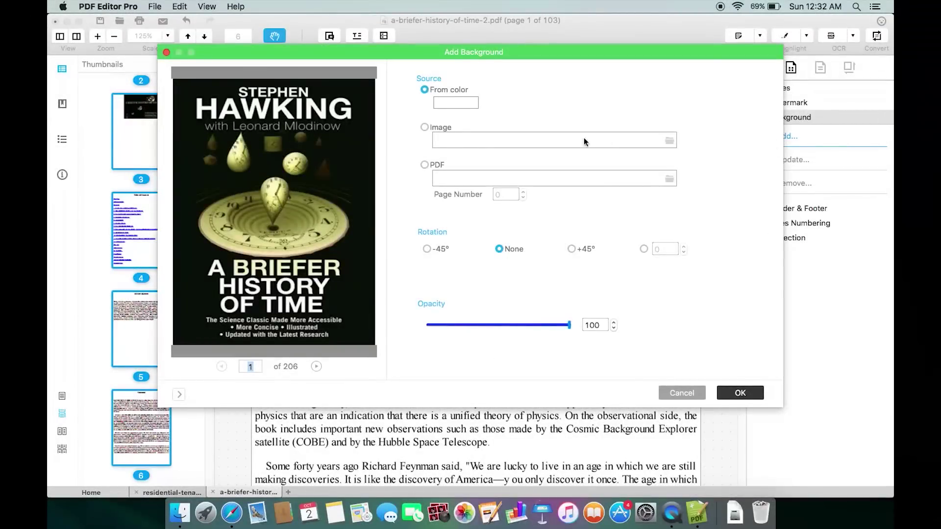
{"action": "left_click", "coordinate": [423, 128]}
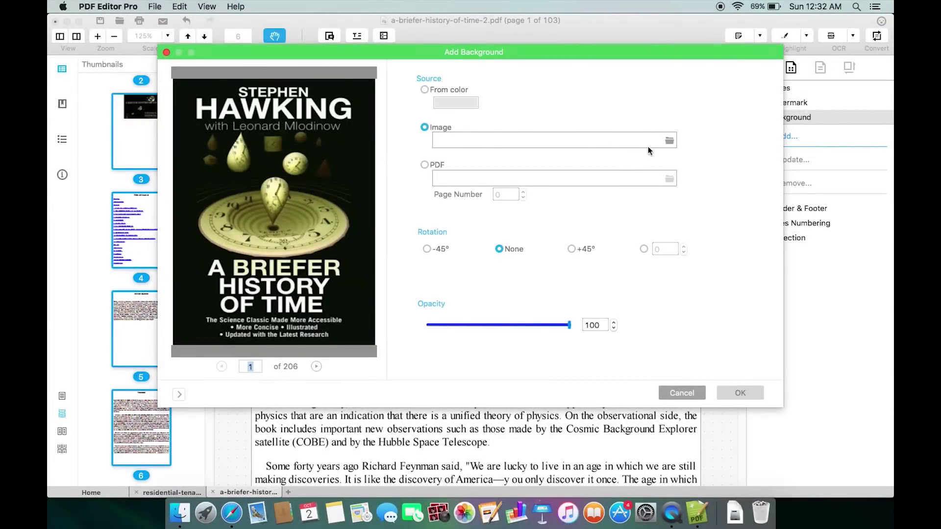
{"action": "left_click", "coordinate": [689, 397]}
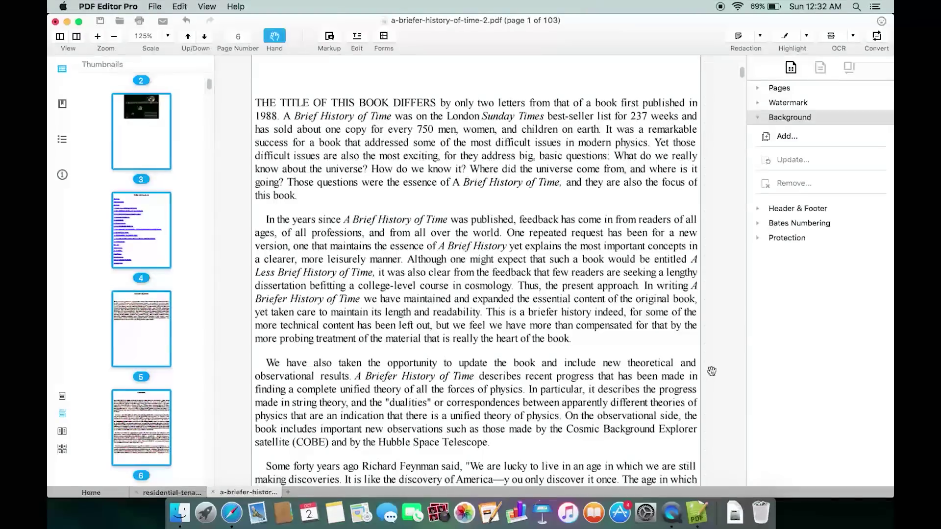
{"action": "left_click", "coordinate": [757, 209]}
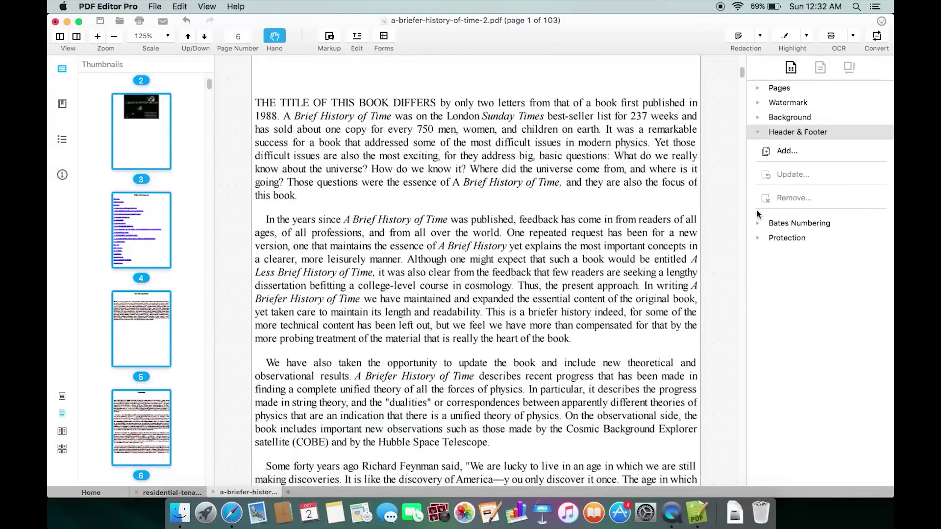
{"action": "left_click", "coordinate": [784, 151]}
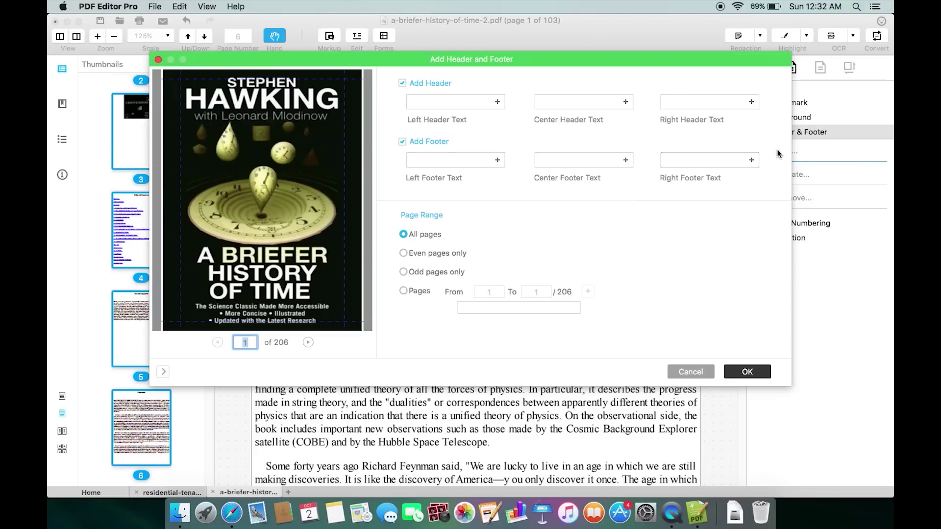
{"action": "left_click", "coordinate": [458, 101]}
{"action": "left_click", "coordinate": [308, 342]}
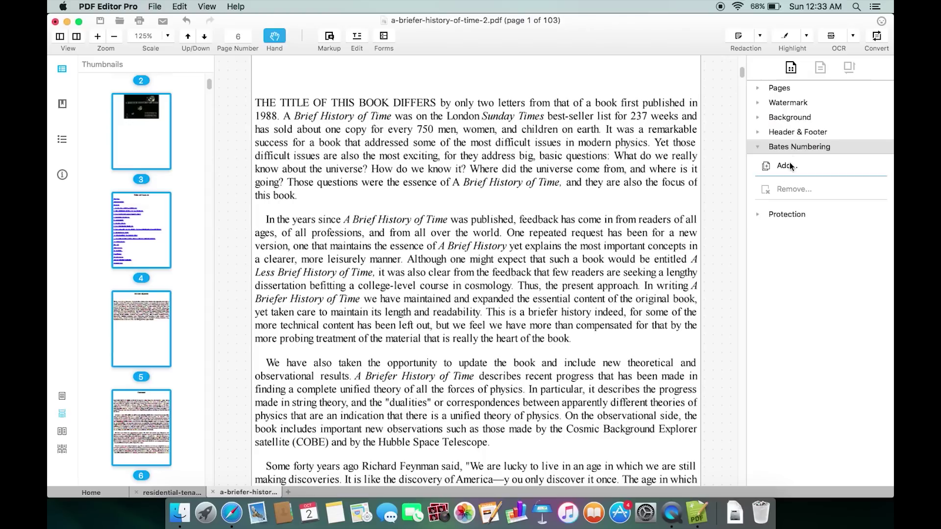
- Close the Bates numbering setup unapplied and expand the Protection options
{"action": "left_click", "coordinate": [788, 167]}
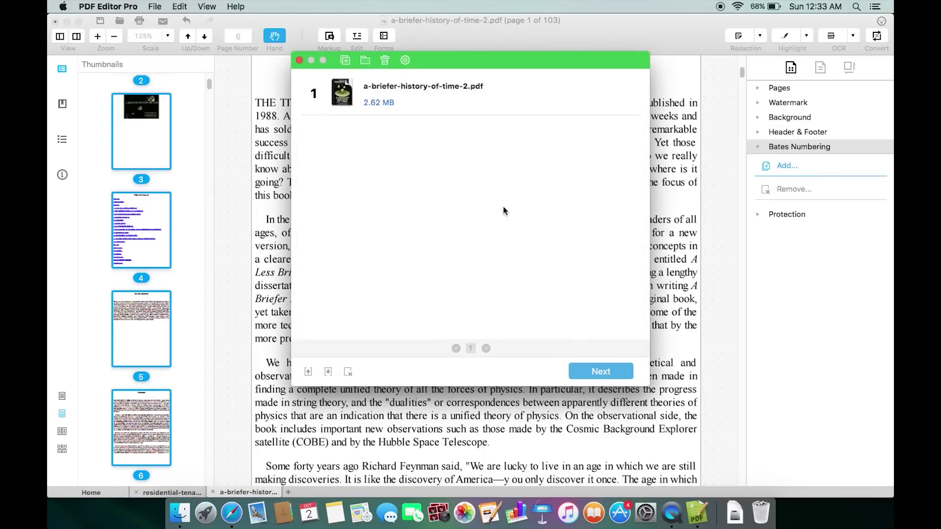
{"action": "left_click", "coordinate": [299, 59]}
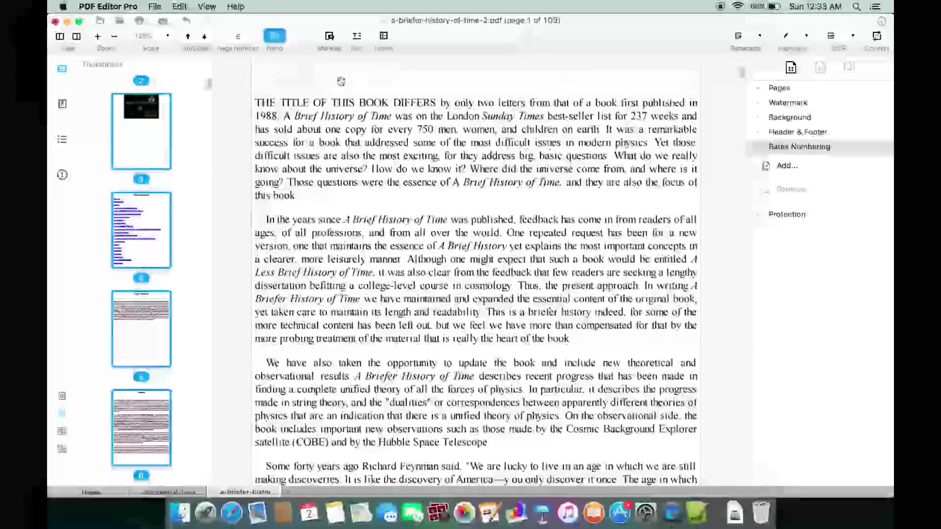
{"action": "left_click", "coordinate": [760, 215]}
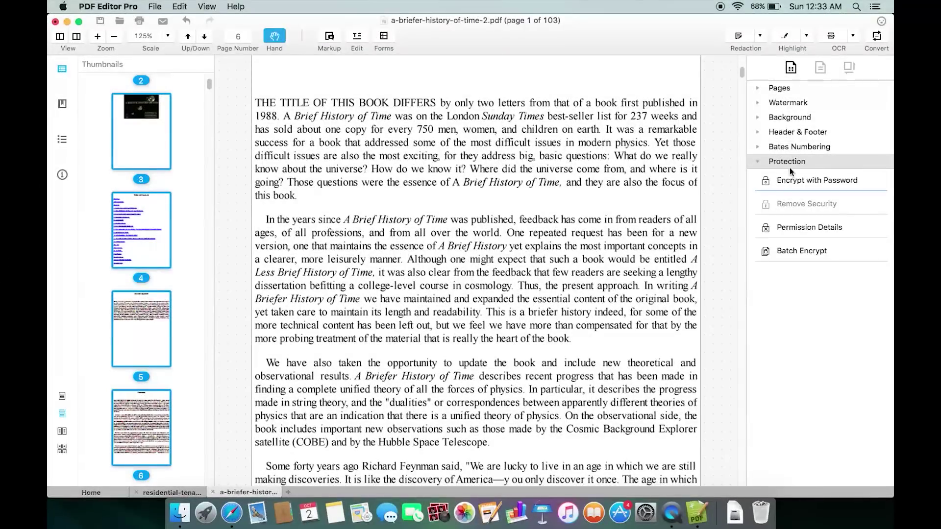
- In Encrypt with Password, require an open password and enter and confirm it
{"action": "left_click", "coordinate": [796, 180]}
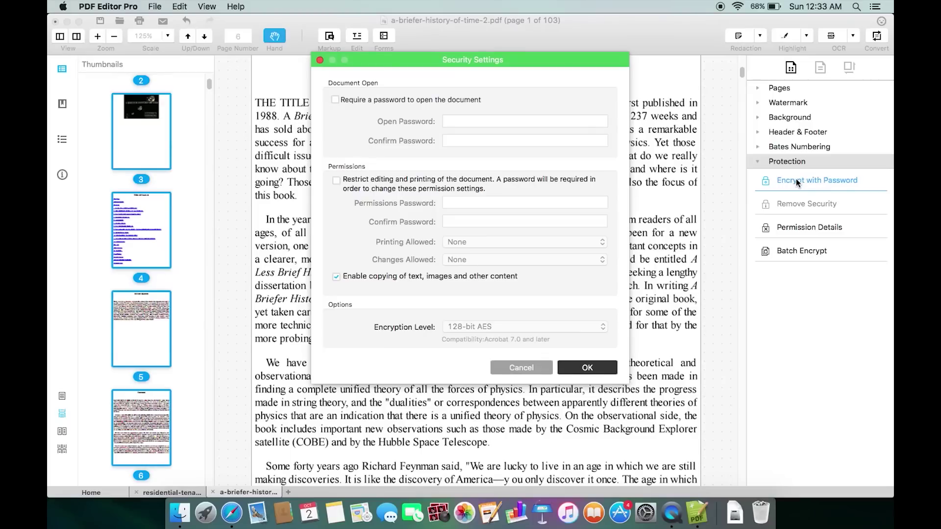
{"action": "left_click", "coordinate": [335, 100]}
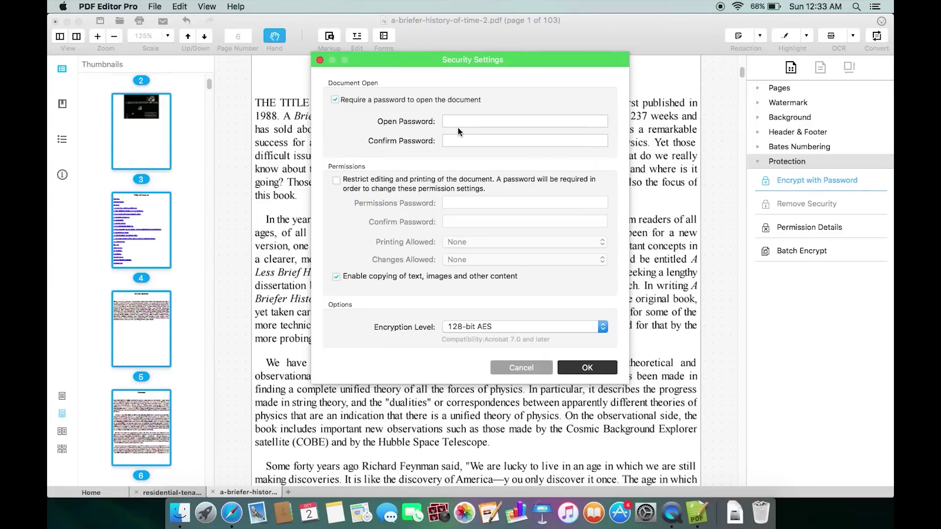
{"action": "left_click", "coordinate": [469, 121]}
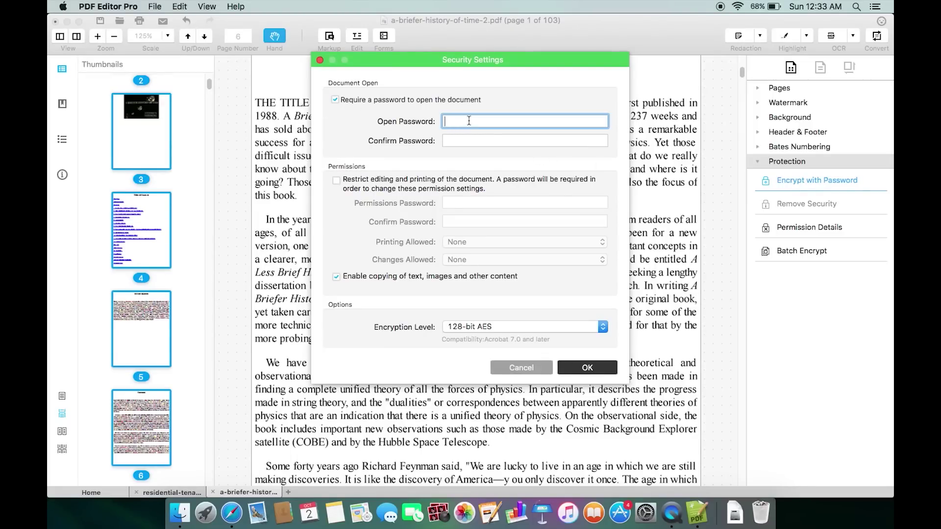
{"action": "type", "text": "1234"}
{"action": "left_click", "coordinate": [484, 140]}
{"action": "type", "text": "12"}
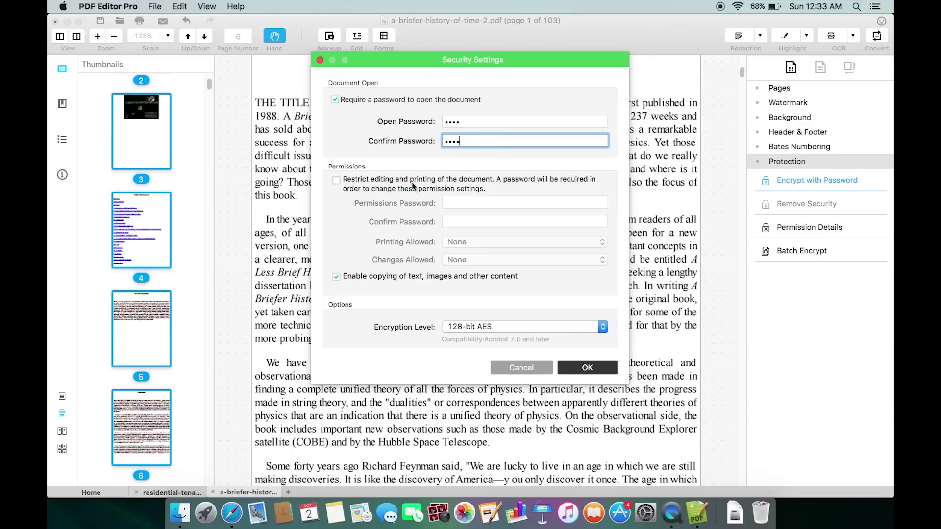
- Restrict editing and printing, with Printing Allowed and Changes Allowed both set to None
{"action": "left_click", "coordinate": [483, 186]}
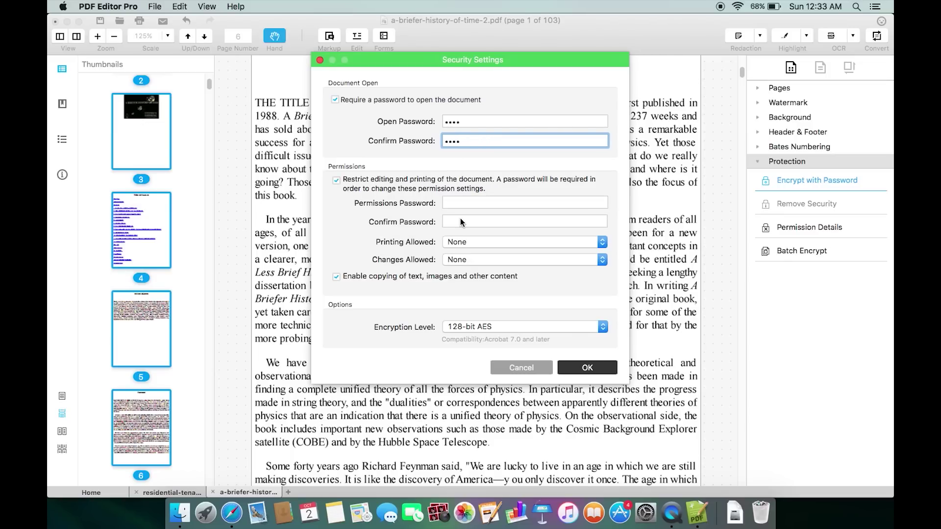
{"action": "left_click", "coordinate": [462, 242]}
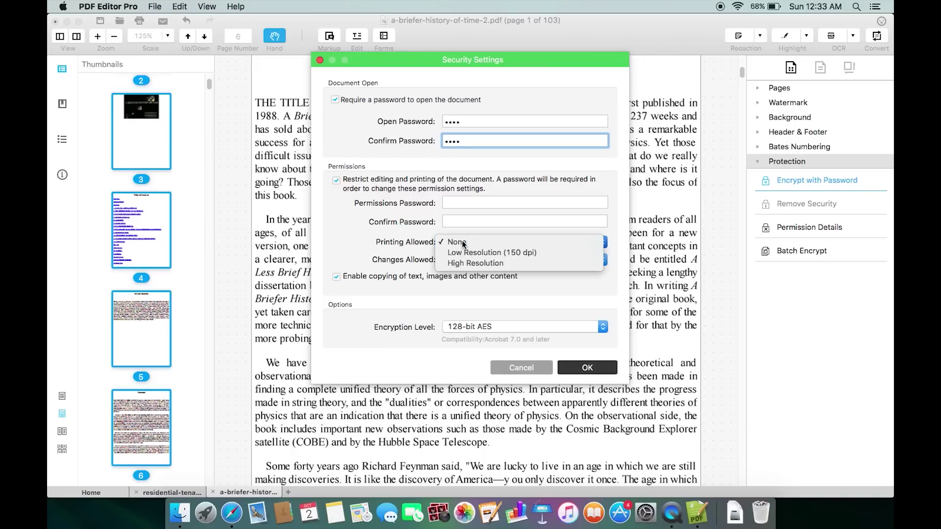
{"action": "left_click", "coordinate": [463, 243]}
{"action": "left_click", "coordinate": [462, 260]}
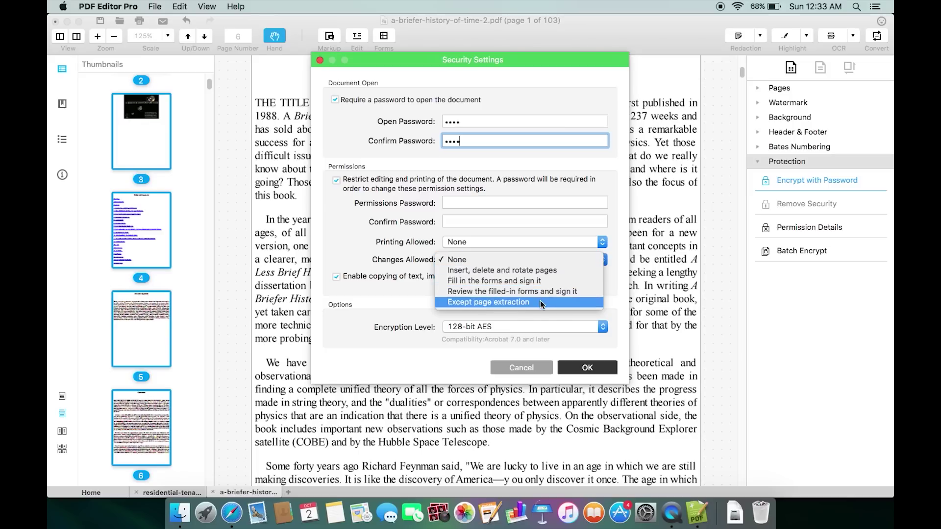
{"action": "left_click", "coordinate": [415, 288]}
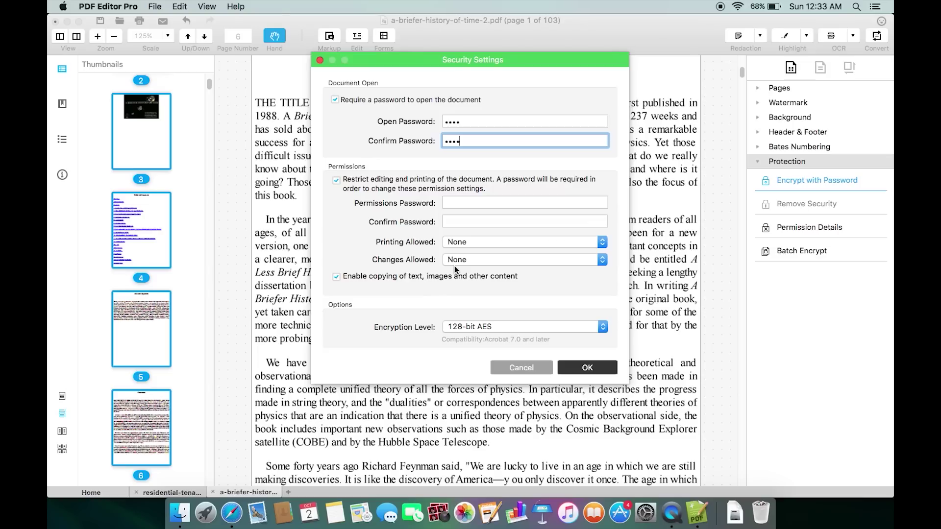
{"action": "left_click", "coordinate": [518, 326]}
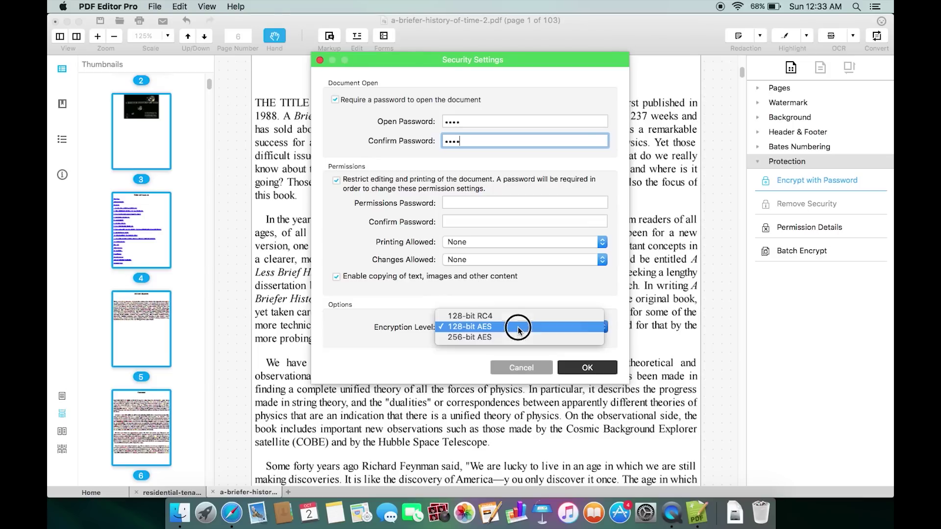
- Choose 256-bit AES encryption, confirm the security settings, and switch to Edit mode
{"action": "left_click", "coordinate": [472, 336]}
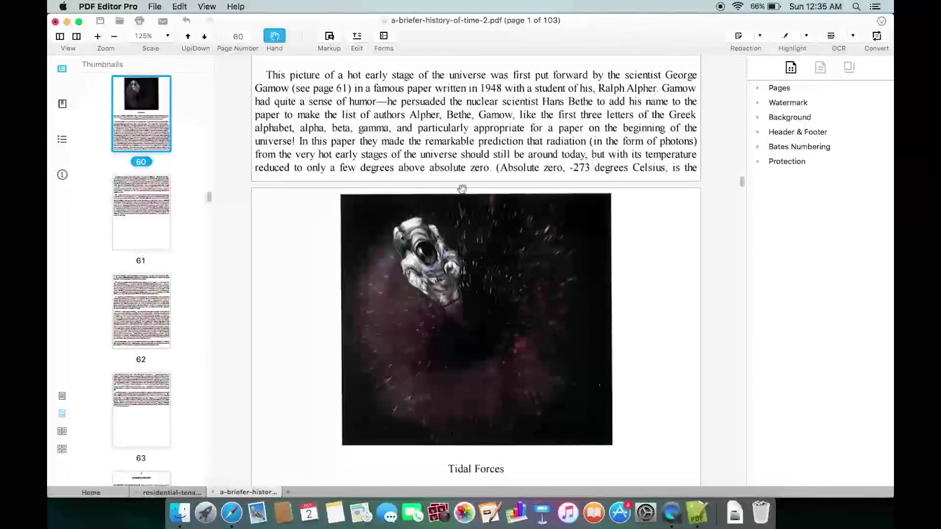
{"action": "left_click", "coordinate": [361, 40]}
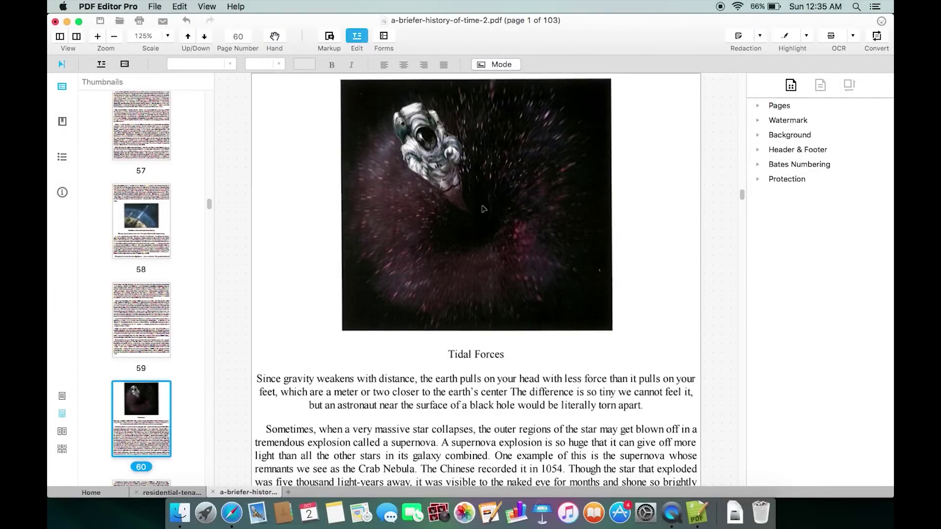
{"action": "double_click", "coordinate": [484, 209]}
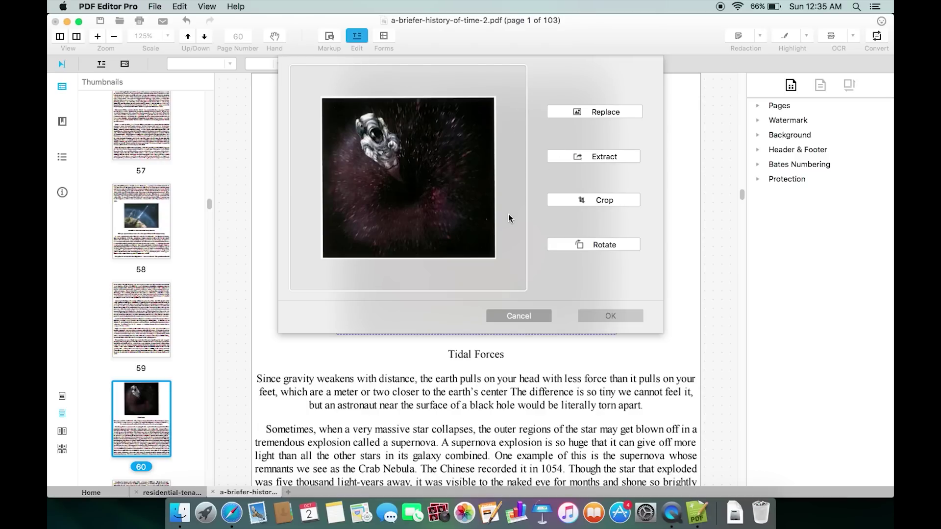
{"action": "left_click", "coordinate": [599, 157]}
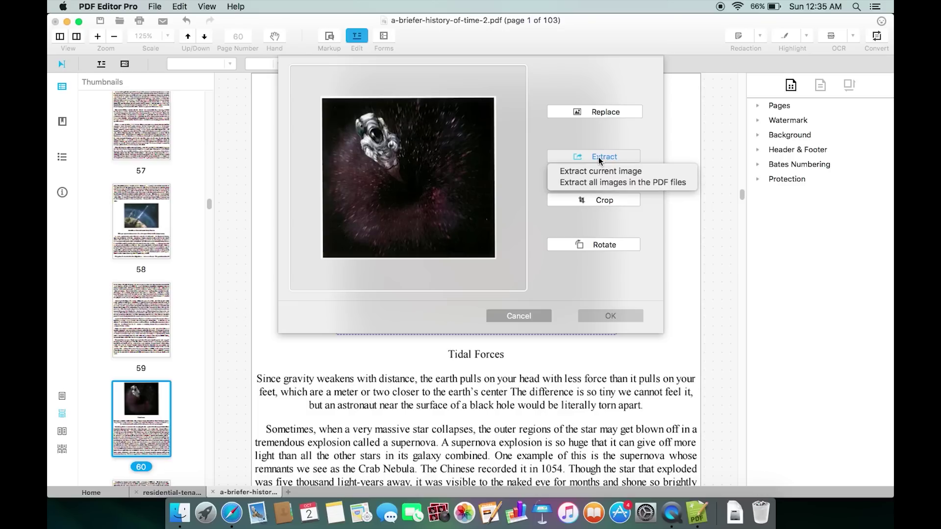
{"action": "left_click", "coordinate": [601, 172]}
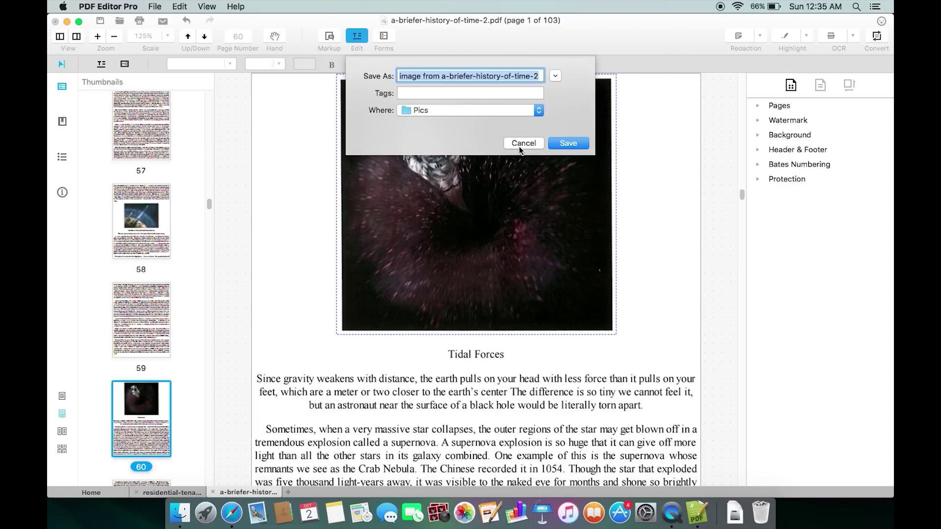
{"action": "left_click", "coordinate": [521, 144]}
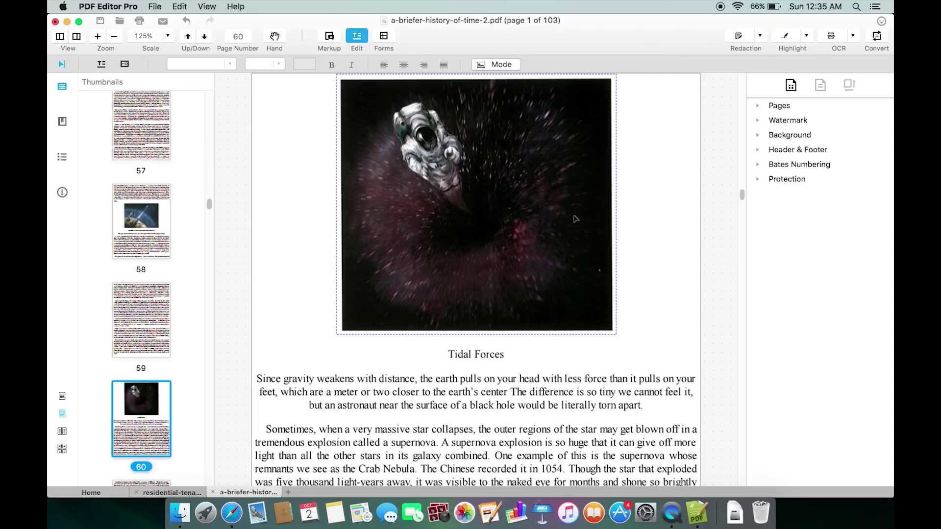
{"action": "left_click", "coordinate": [655, 209]}
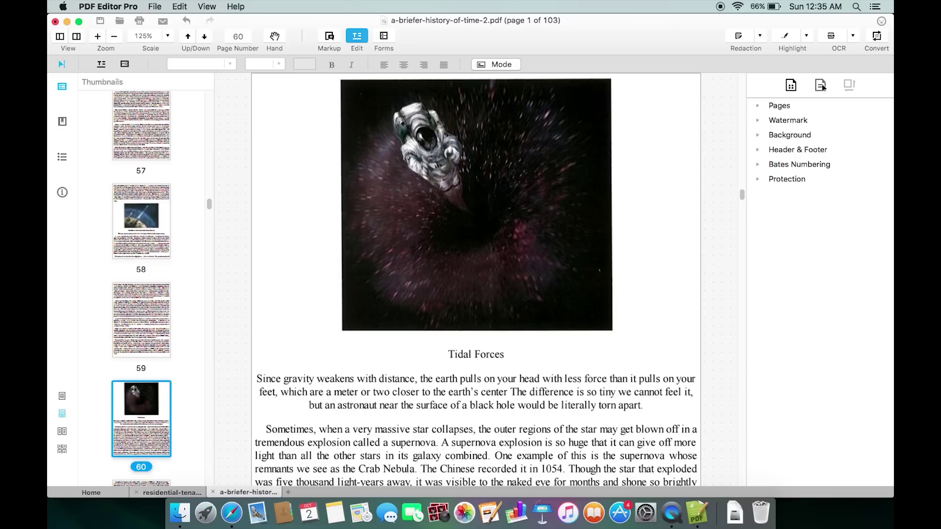
{"action": "left_click", "coordinate": [822, 87]}
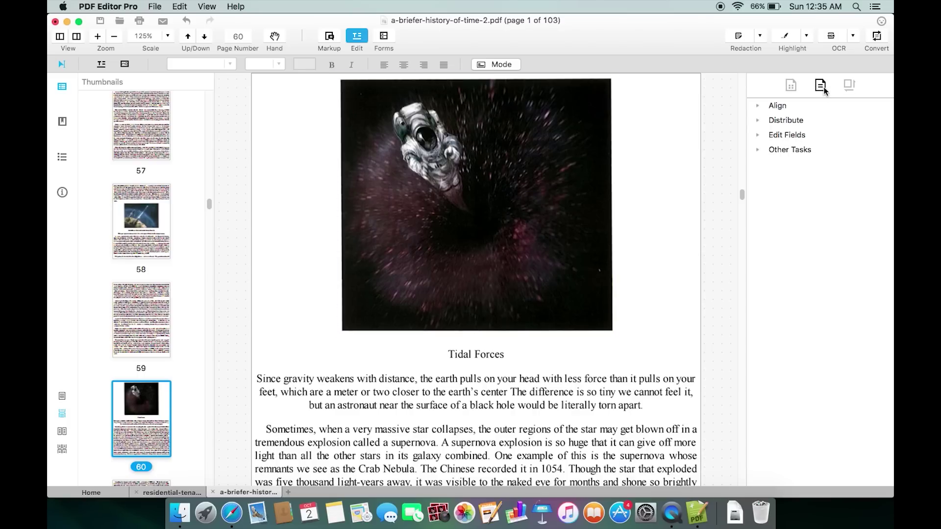
{"action": "left_click", "coordinate": [760, 106]}
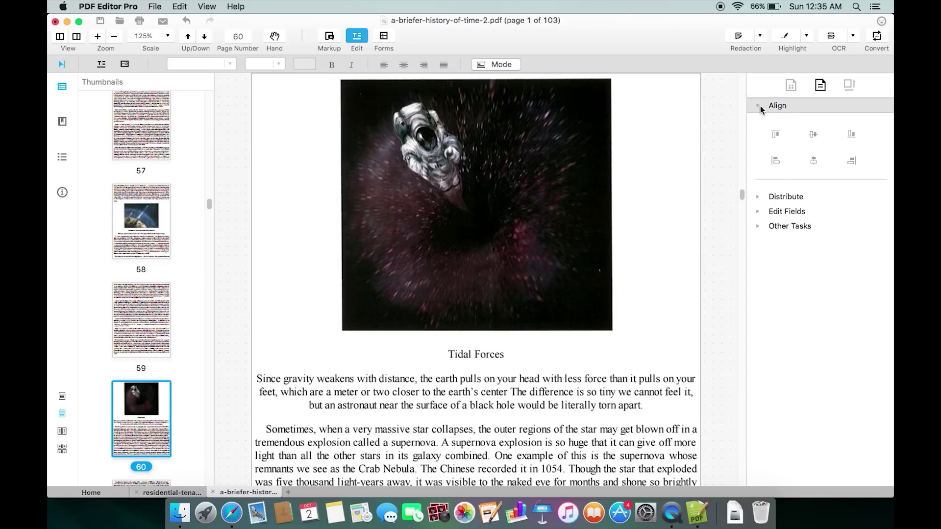
{"action": "left_click", "coordinate": [760, 107]}
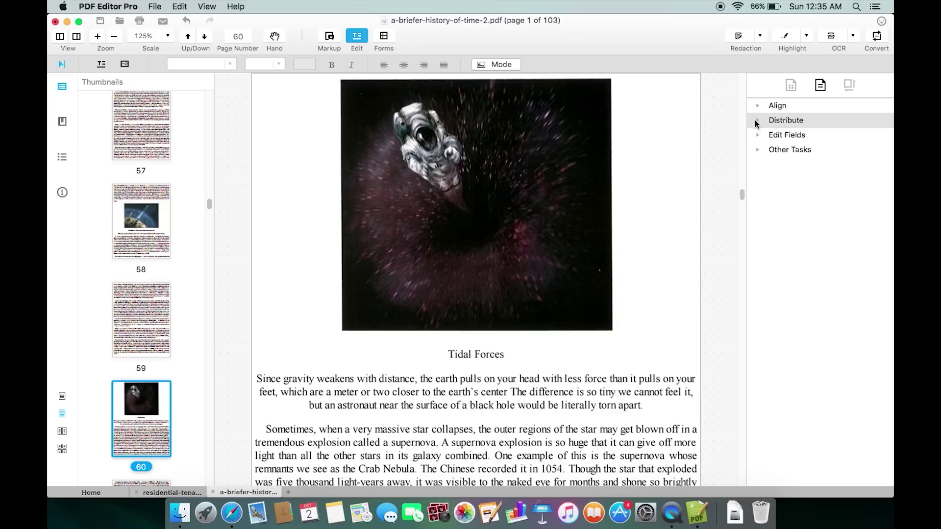
{"action": "left_click", "coordinate": [757, 121]}
{"action": "left_click", "coordinate": [758, 121]}
{"action": "left_click", "coordinate": [757, 136]}
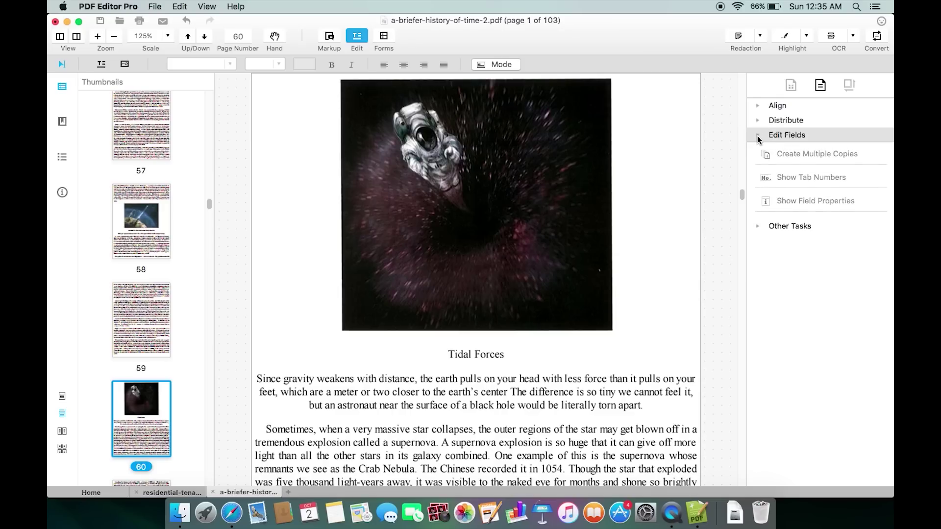
{"action": "left_click", "coordinate": [758, 139]}
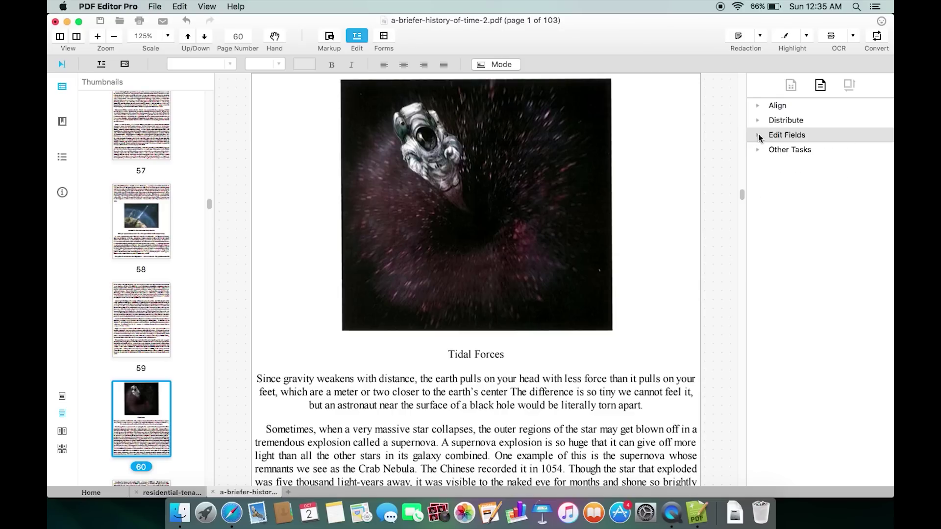
{"action": "left_click", "coordinate": [848, 86]}
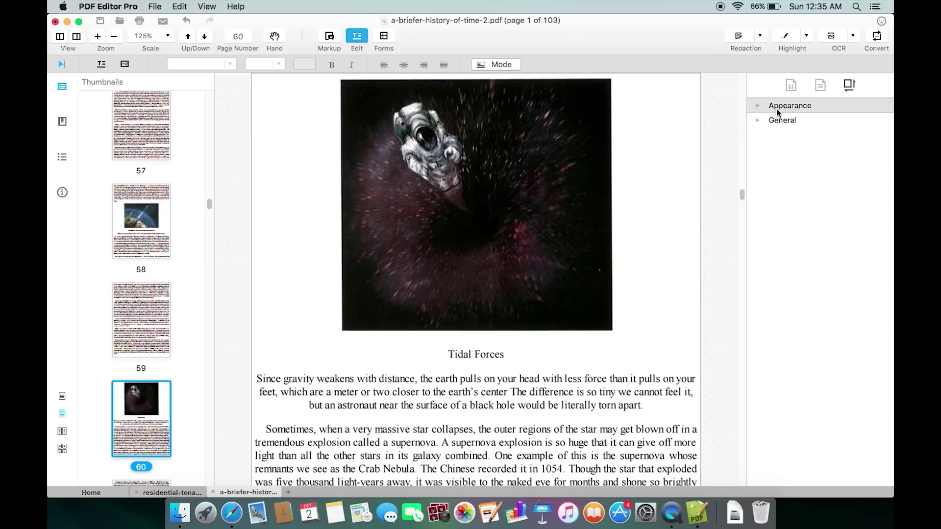
{"action": "left_click", "coordinate": [759, 109]}
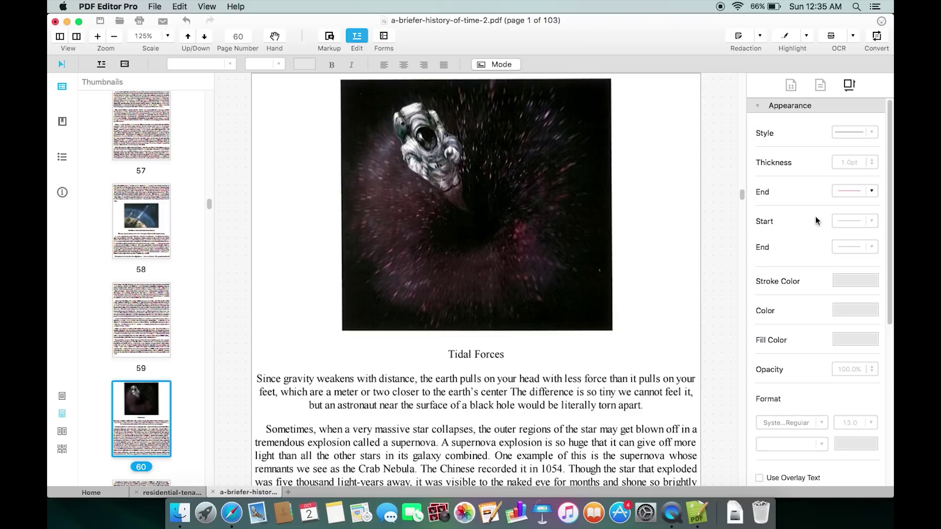
{"action": "left_click_drag", "start_coordinate": [889, 203], "coordinate": [888, 380]}
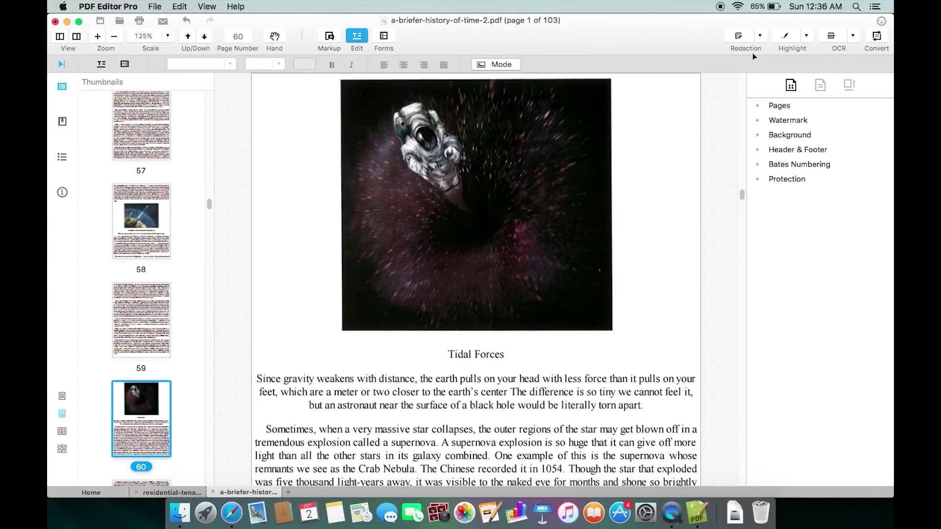
- Mark the 'Tidal Forces' heading on page 60 for redaction, then choose Search & Redact
{"action": "left_click", "coordinate": [761, 38]}
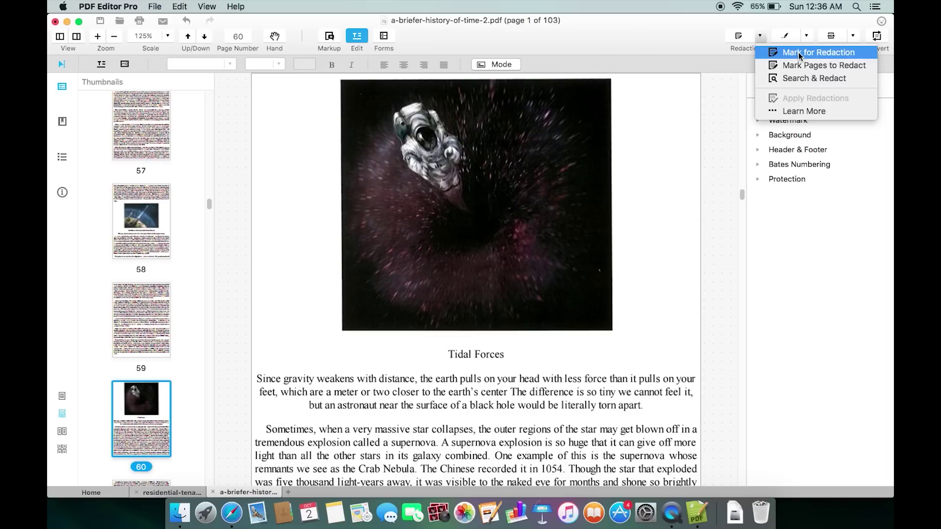
{"action": "left_click", "coordinate": [800, 56]}
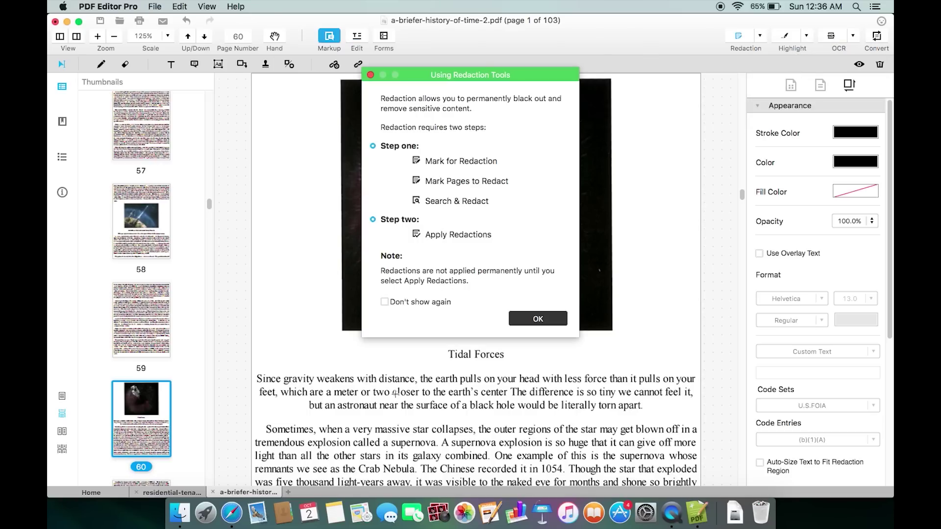
{"action": "left_click", "coordinate": [538, 319]}
{"action": "left_click_drag", "start_coordinate": [449, 354], "coordinate": [510, 355]}
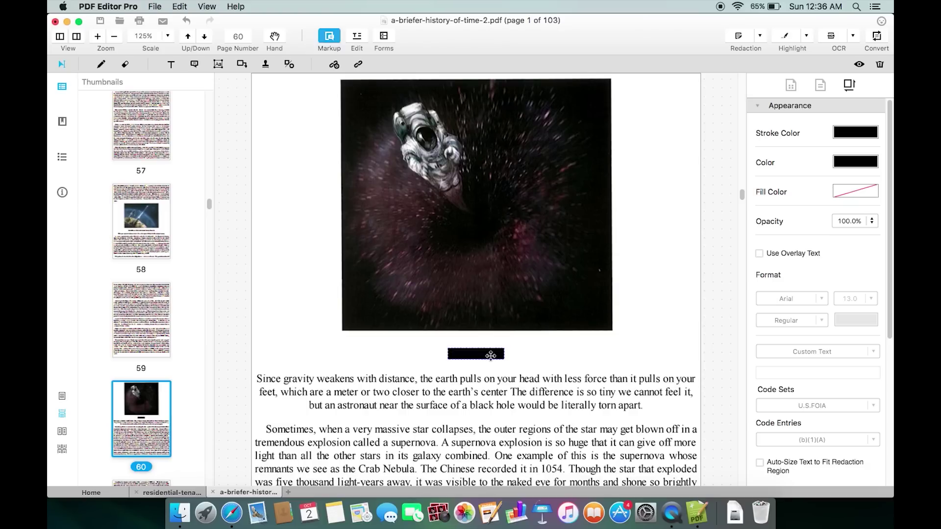
{"action": "left_click", "coordinate": [759, 36]}
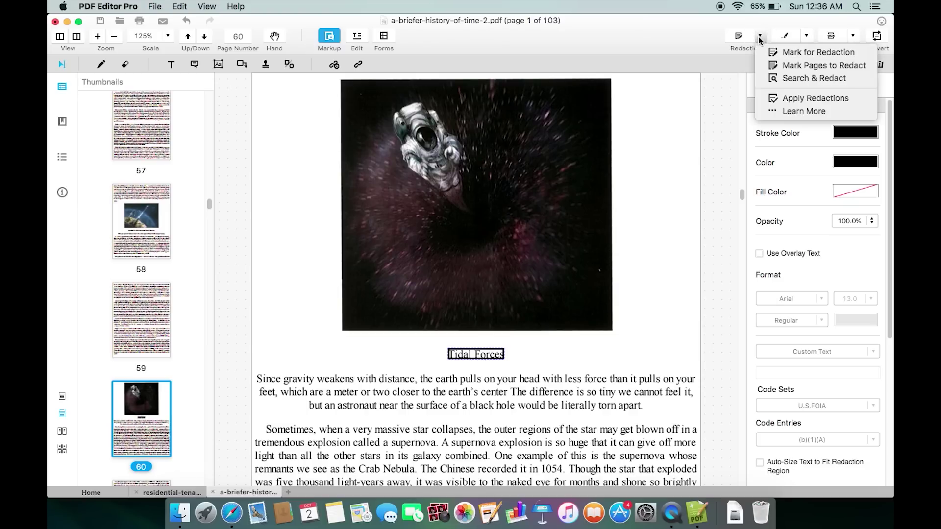
{"action": "left_click", "coordinate": [803, 78]}
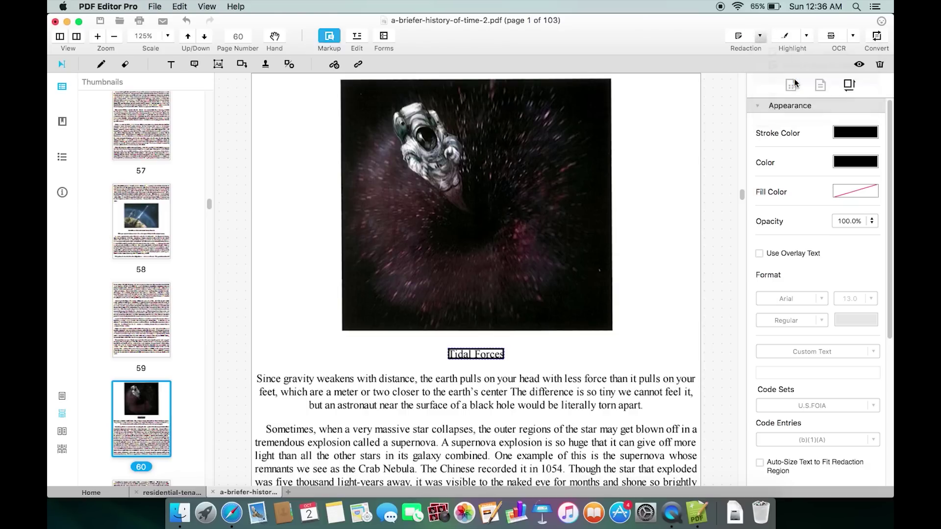
- Search the book for 'time' and tick the four page-5 matches for redaction
{"action": "left_click", "coordinate": [594, 226]}
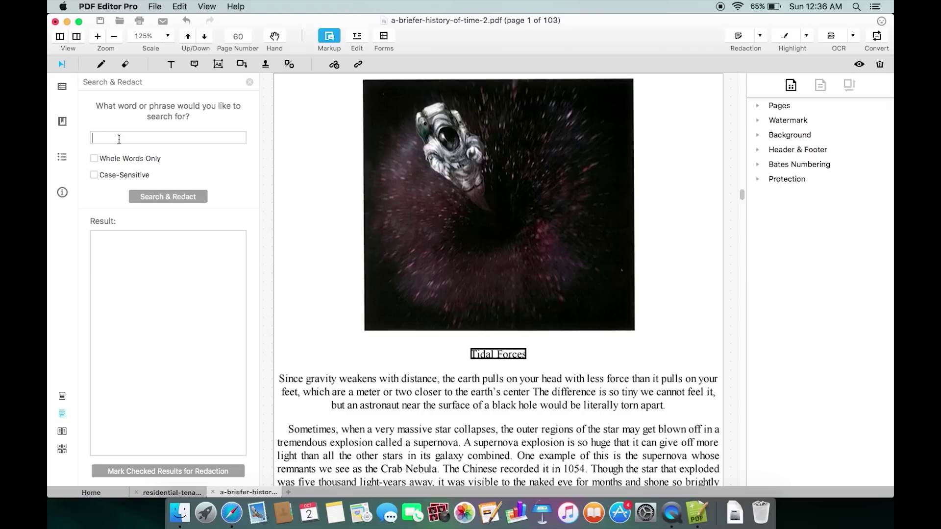
{"action": "left_click", "coordinate": [119, 139]}
{"action": "type", "text": "t"}
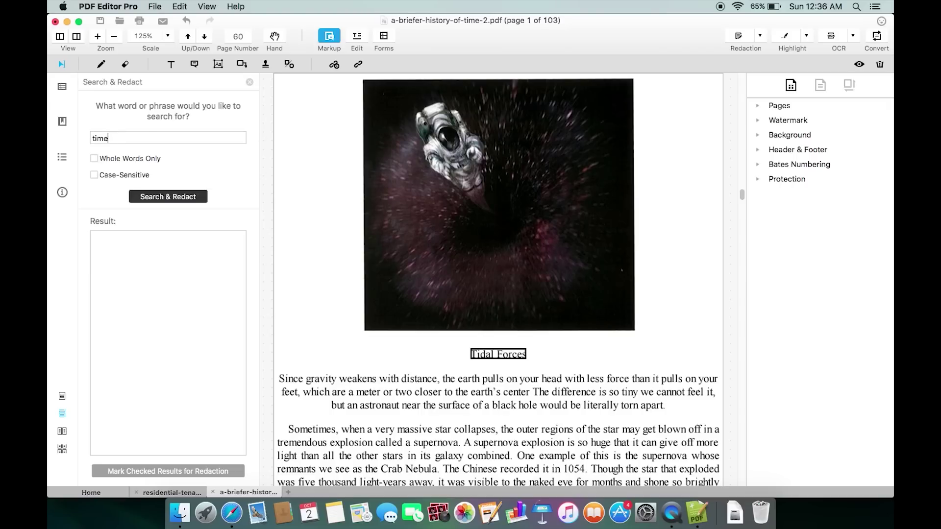
{"action": "type", "text": "ime"}
{"action": "left_click", "coordinate": [168, 196]}
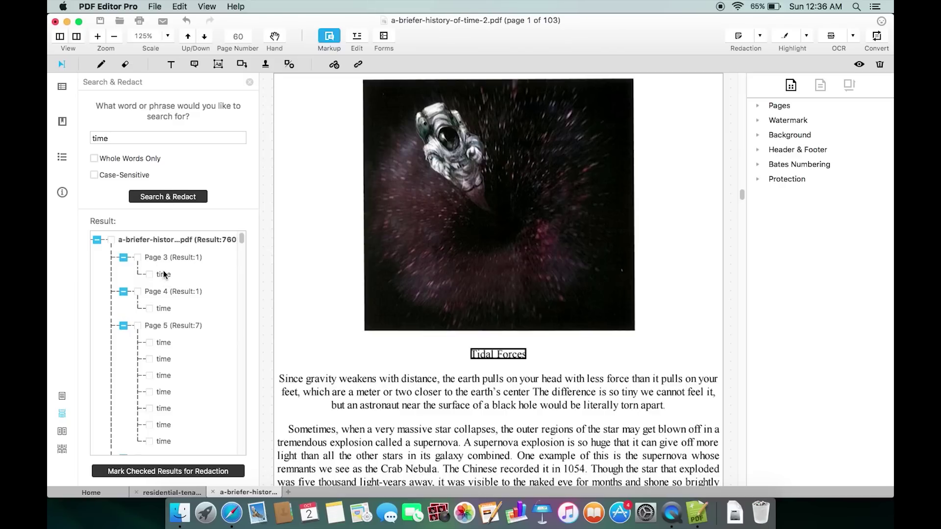
{"action": "left_click", "coordinate": [164, 275]}
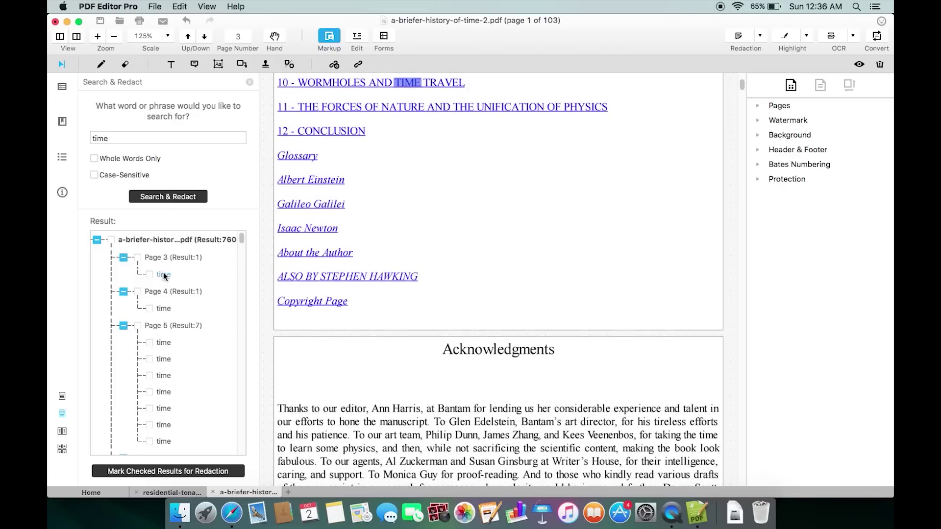
{"action": "left_click", "coordinate": [164, 309]}
{"action": "left_click", "coordinate": [164, 343]}
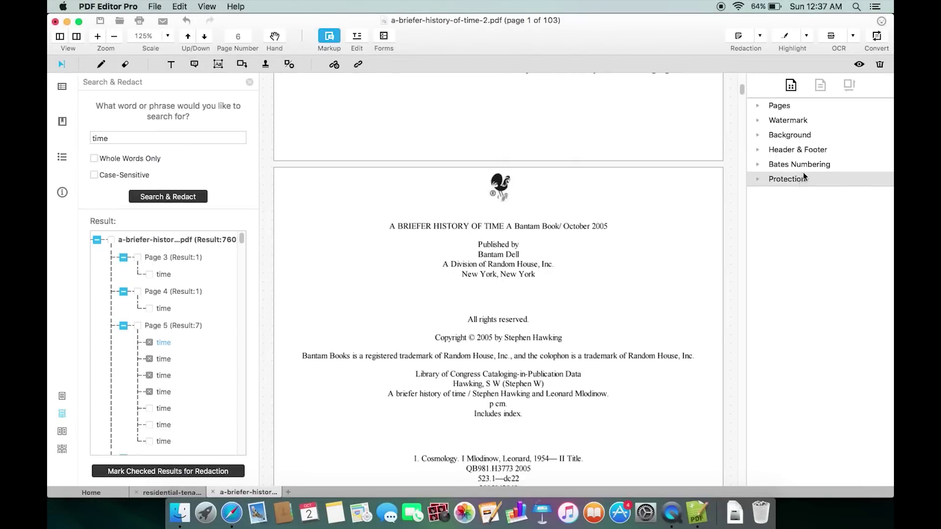
{"action": "left_click", "coordinate": [877, 38]}
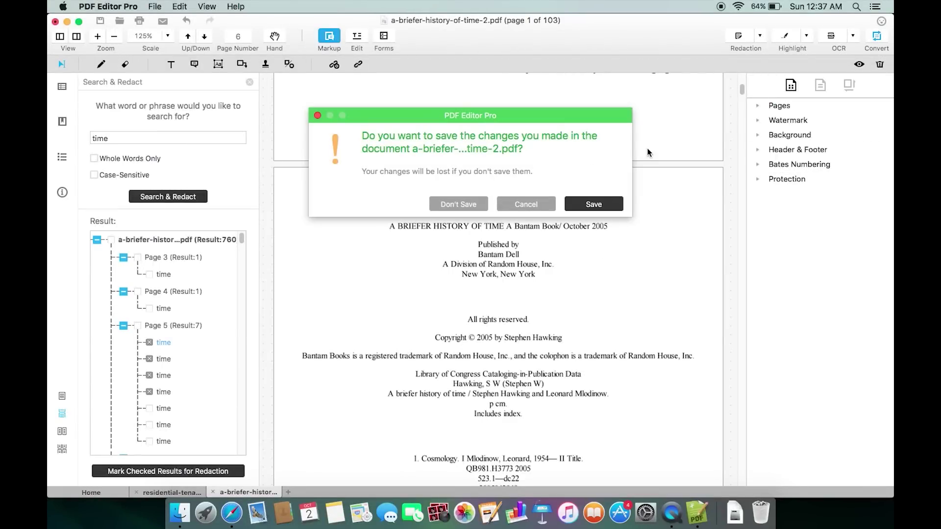
- Save the edits and set the book's conversion to Word Document (.docx) with OCR off
{"action": "left_click", "coordinate": [590, 205]}
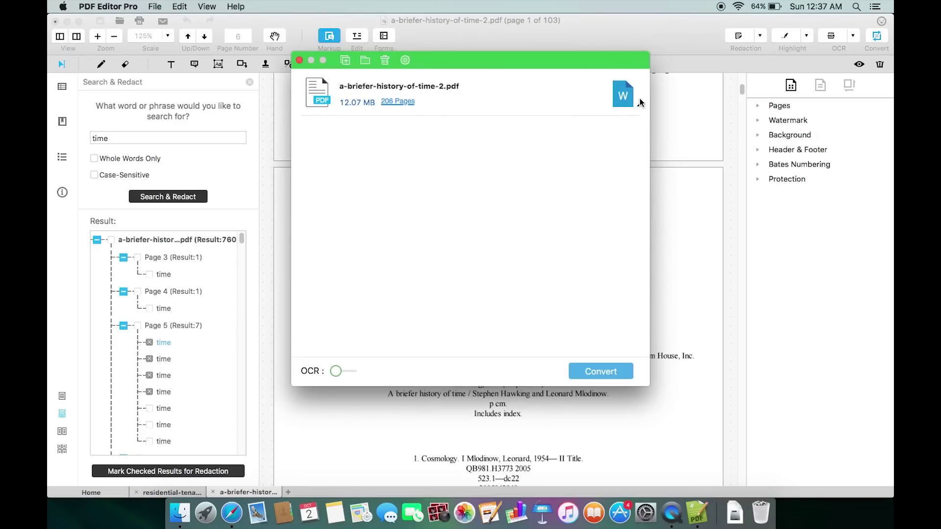
{"action": "left_click", "coordinate": [629, 103]}
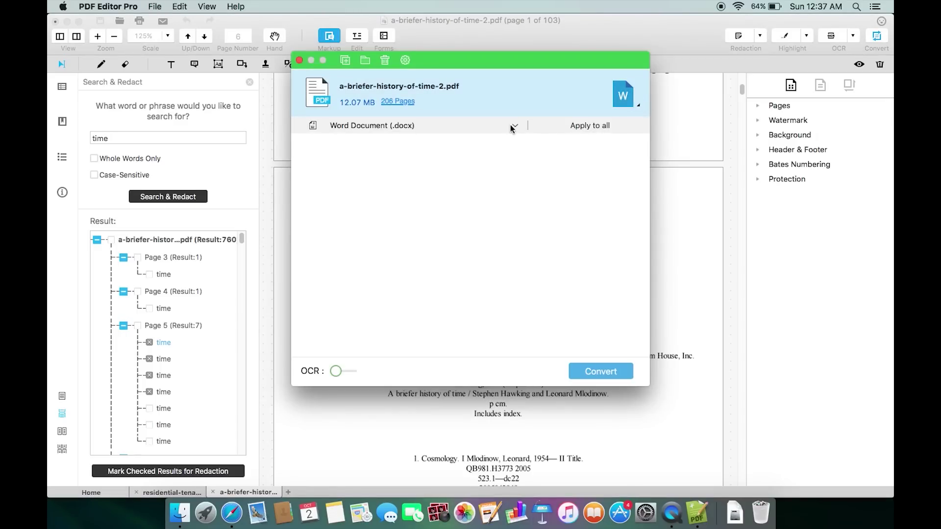
{"action": "left_click", "coordinate": [513, 127]}
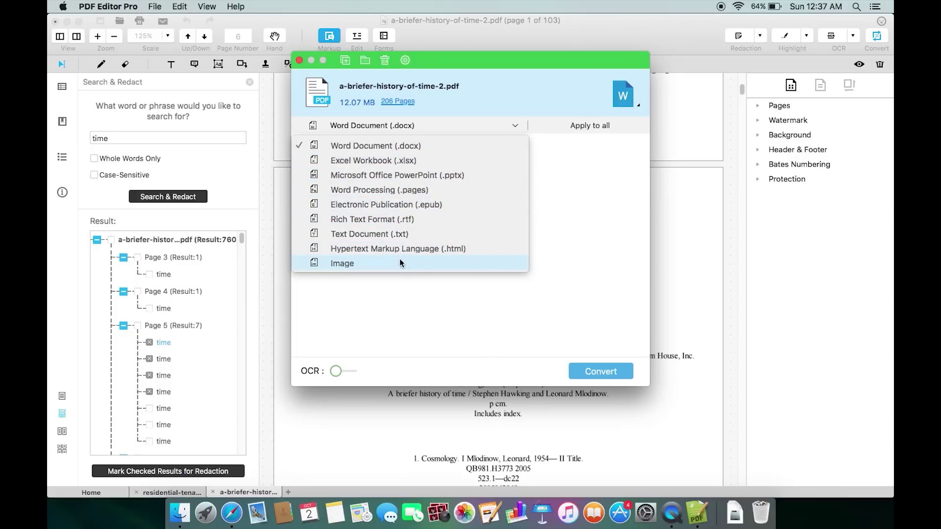
{"action": "left_click", "coordinate": [607, 230]}
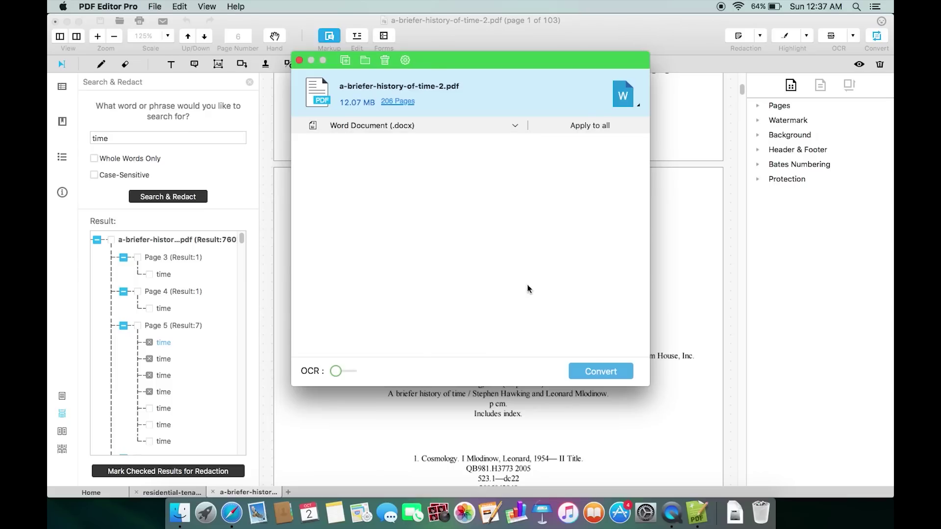
{"action": "left_click", "coordinate": [339, 372]}
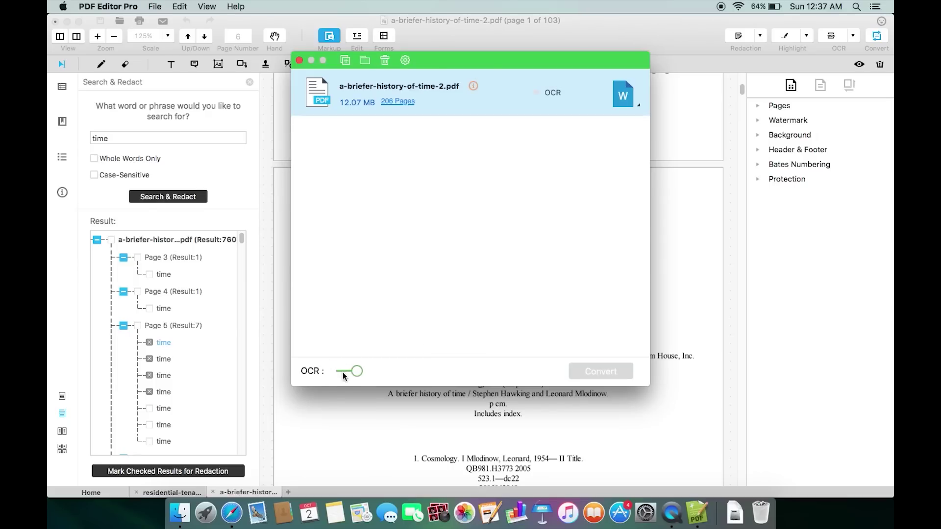
{"action": "left_click", "coordinate": [343, 373]}
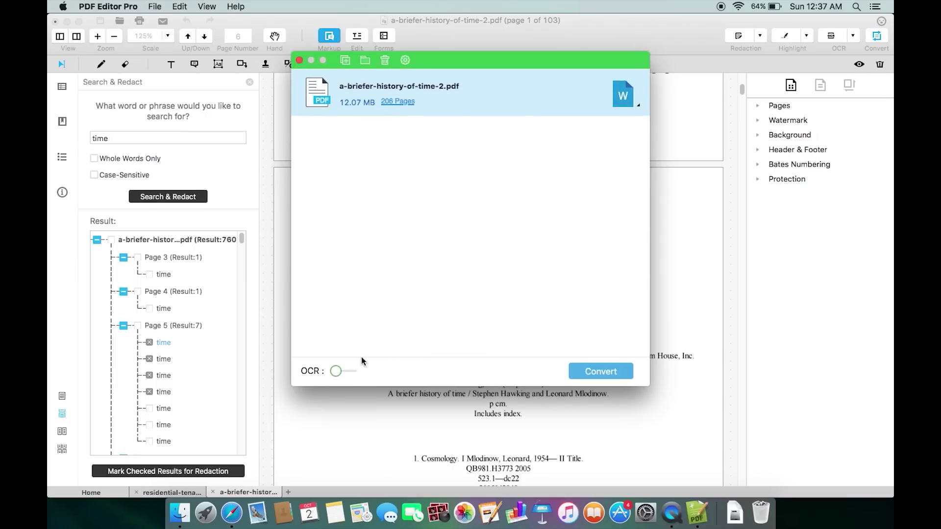
- Add social-psychology-principles.pdf from the desktop PDF folder to the conversion queue
{"action": "left_click", "coordinate": [346, 61]}
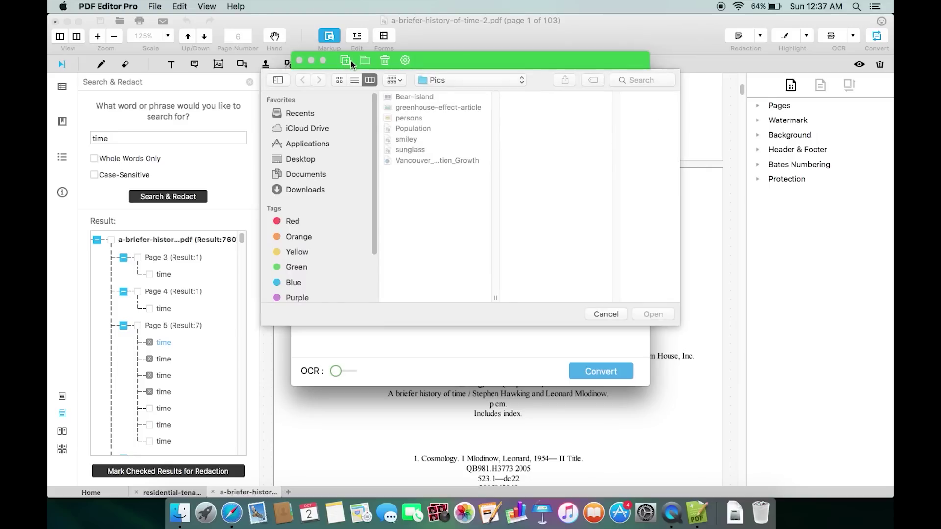
{"action": "left_click", "coordinate": [301, 159]}
{"action": "left_click", "coordinate": [422, 139]}
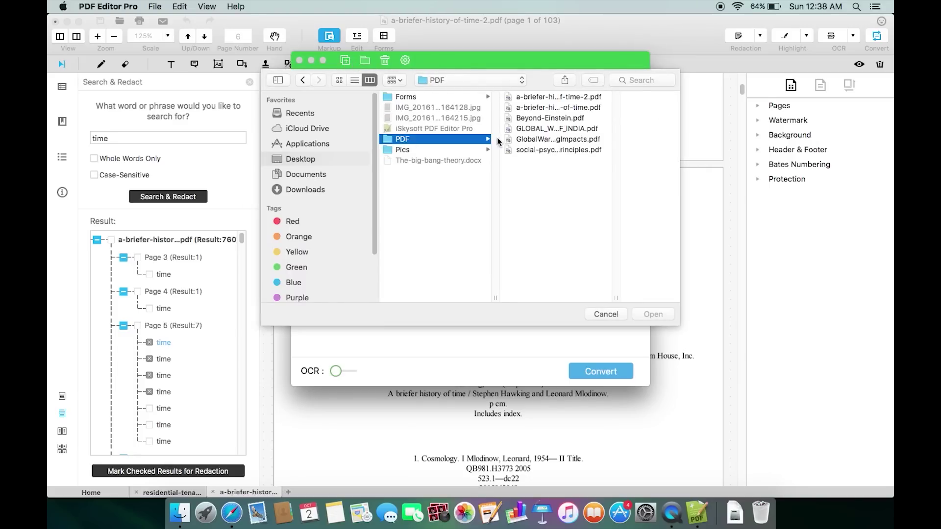
{"action": "left_click", "coordinate": [539, 149]}
{"action": "left_click", "coordinate": [653, 315]}
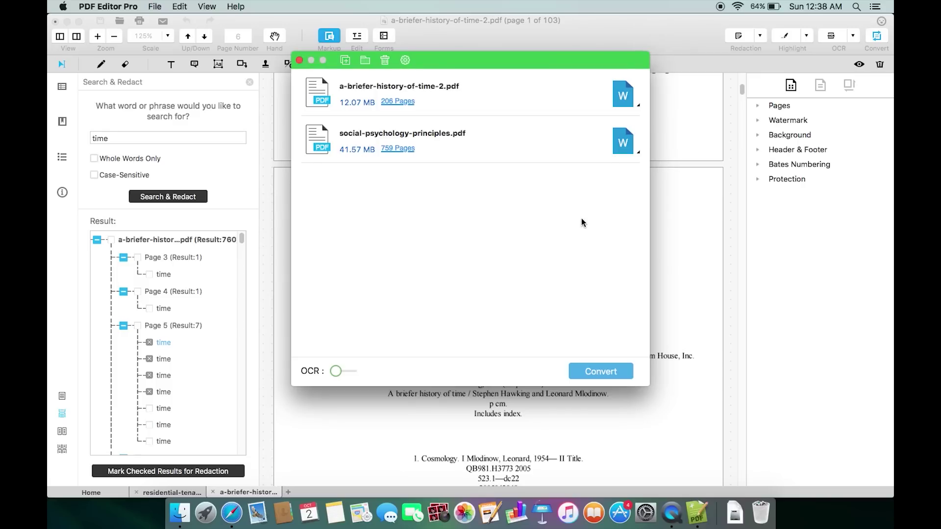
- Review the OCR, Excel, ePub, Image and Html conversion settings tabs
{"action": "left_click", "coordinate": [406, 61]}
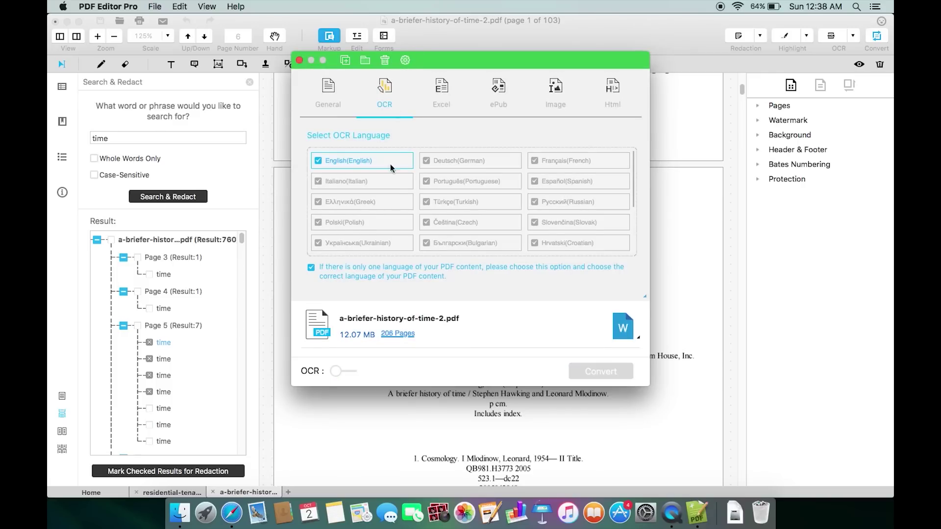
{"action": "left_click", "coordinate": [440, 102]}
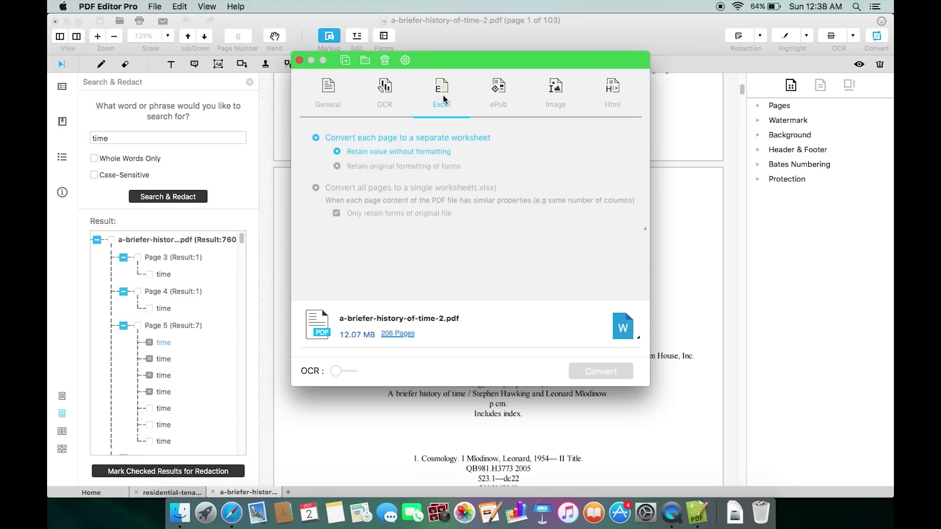
{"action": "left_click", "coordinate": [499, 100]}
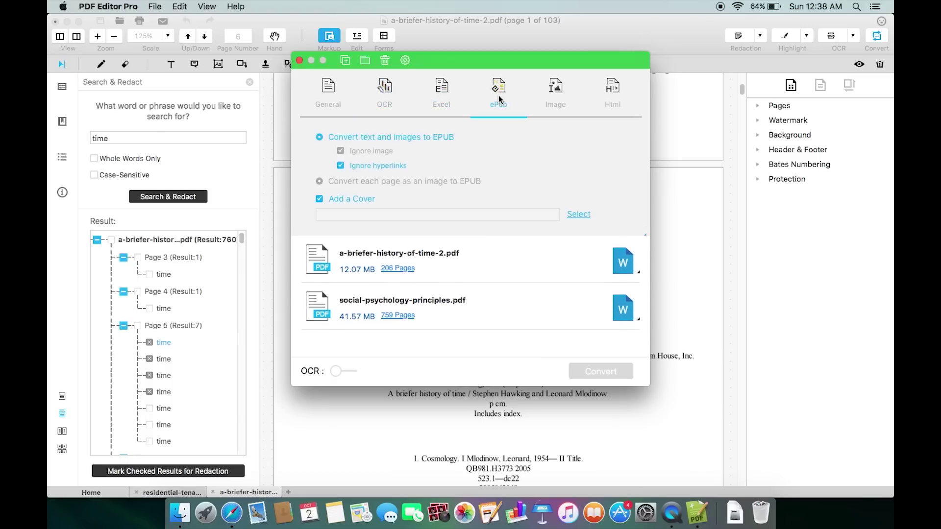
{"action": "left_click", "coordinate": [555, 89]}
{"action": "left_click", "coordinate": [624, 92]}
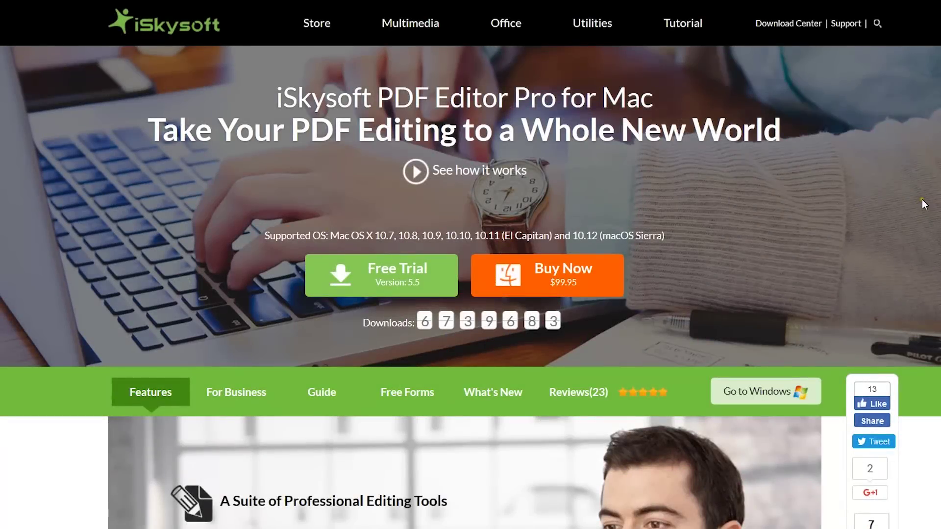
- Go from the product page to the PDF Editor Pro for Mac purchase page via Buy Now
{"action": "scroll", "coordinate": [922, 198], "scroll_direction": "down", "scroll_amount": 2}
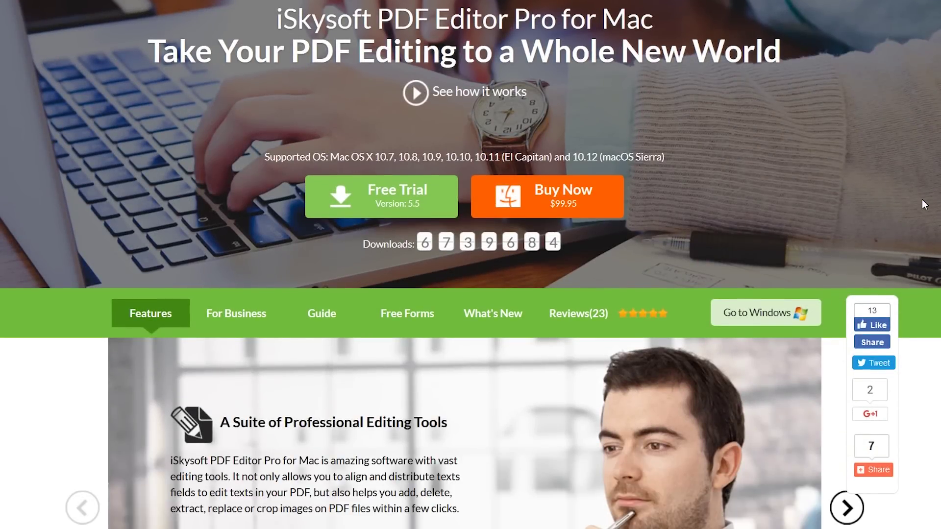
{"action": "scroll", "coordinate": [921, 199], "scroll_direction": "up", "scroll_amount": 2}
{"action": "scroll", "coordinate": [922, 201], "scroll_direction": "up", "scroll_amount": 1}
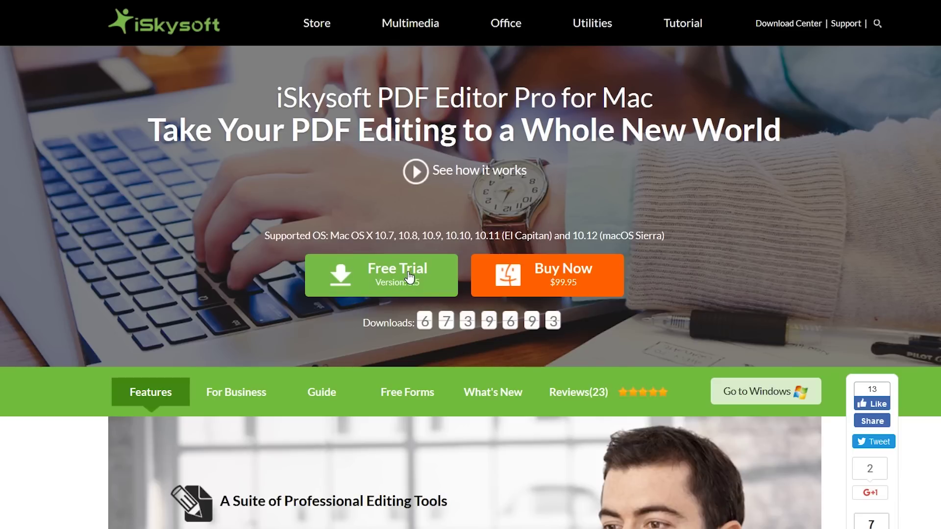
{"action": "left_click", "coordinate": [556, 278]}
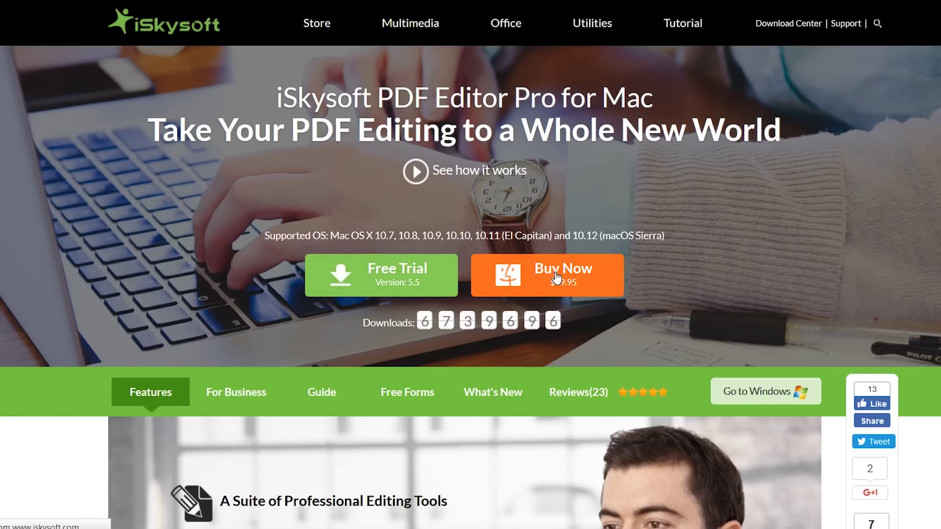
- Show the Commercial, then the Academic License prices ($89.95, $242.95, $458.95)
{"action": "scroll", "coordinate": [869, 263], "scroll_direction": "down", "scroll_amount": 2}
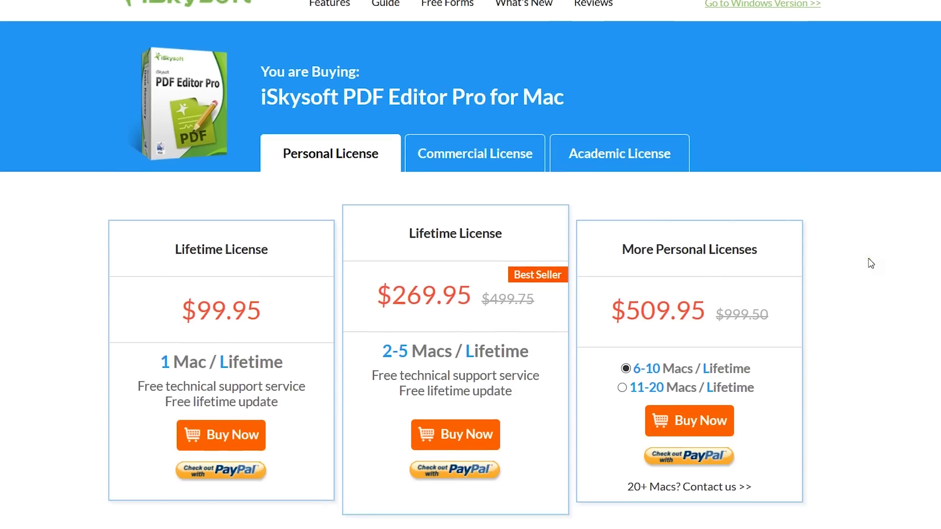
{"action": "scroll", "coordinate": [870, 263], "scroll_direction": "up", "scroll_amount": 2}
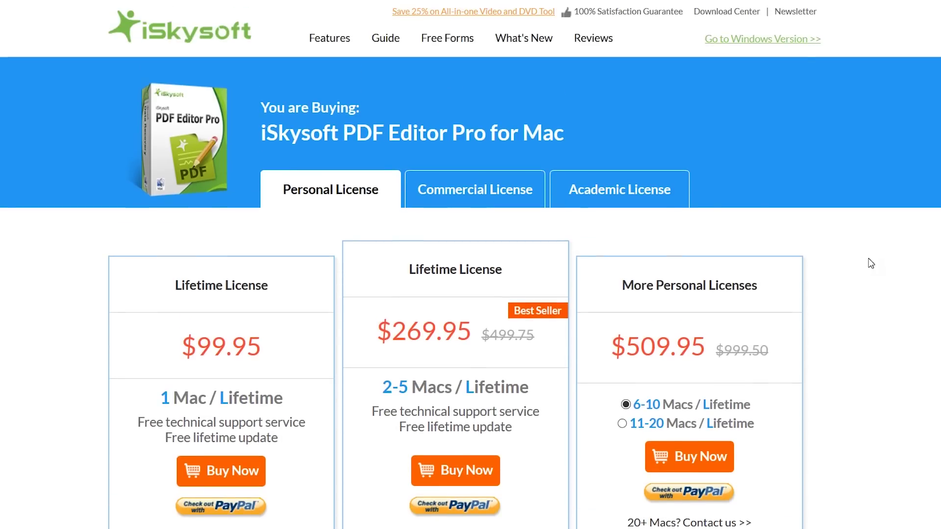
{"action": "left_click", "coordinate": [471, 193]}
{"action": "left_click", "coordinate": [615, 195]}
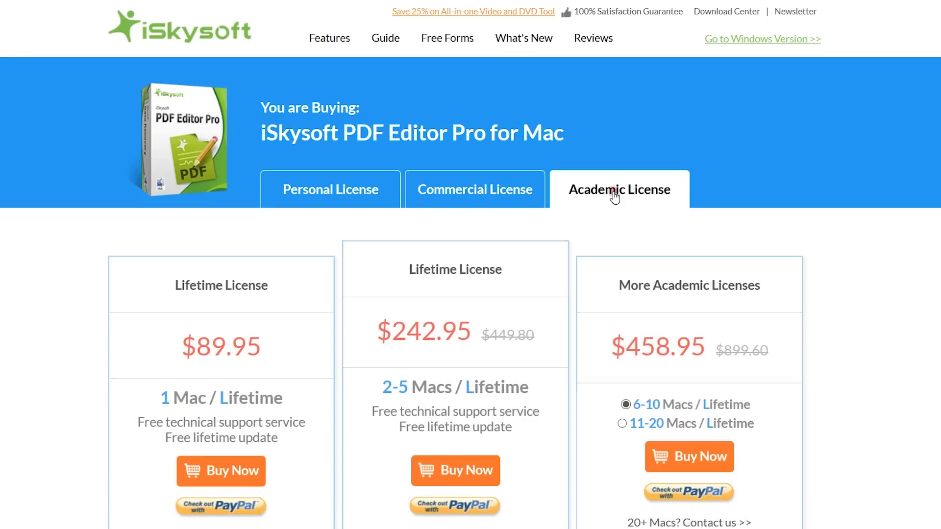